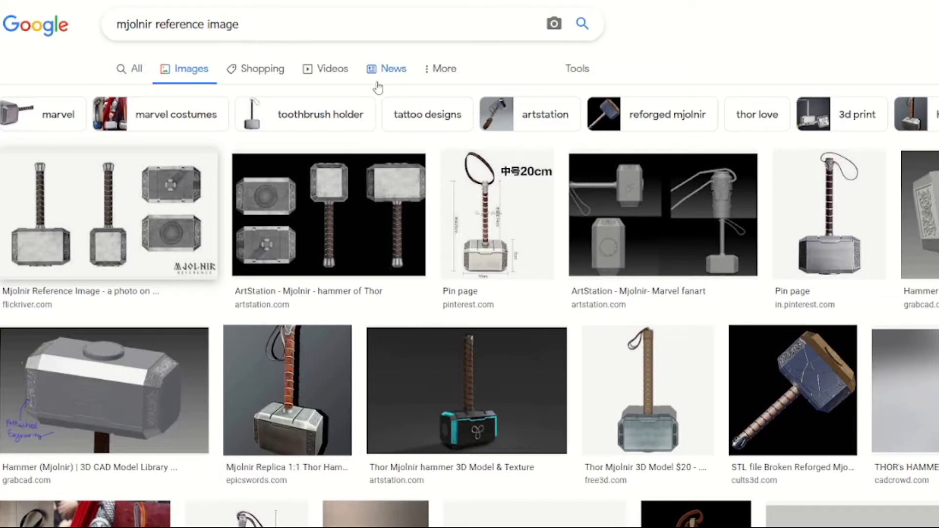
Browse the Mjolnir reference image results and examine the Mjolnir Reference Image page showing the hammer from several sides
scroll(534, 259, down, 10)
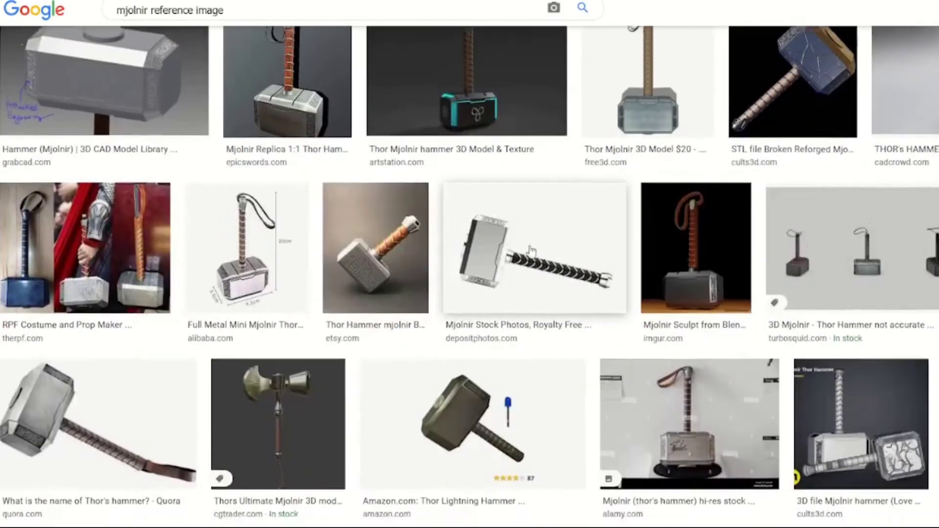
scroll(532, 254, down, 5)
scroll(532, 254, up, 15)
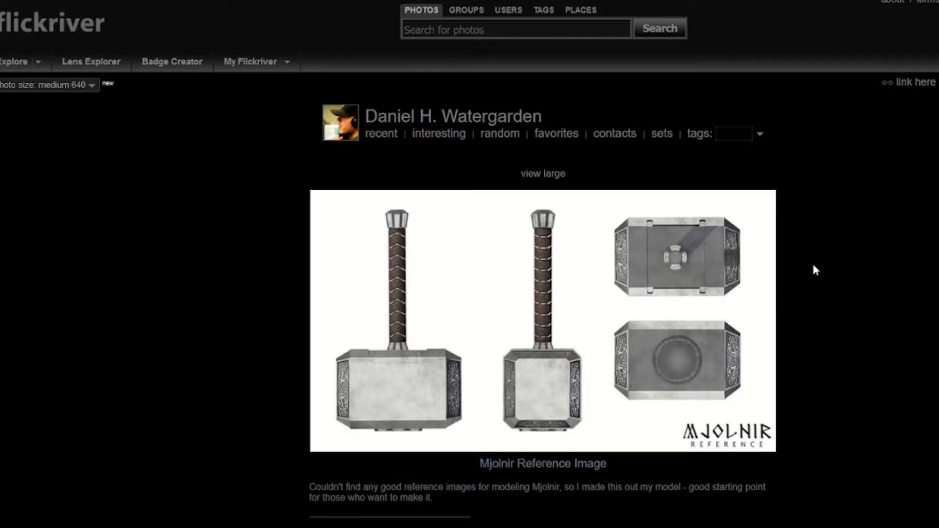
scroll(815, 269, down, 2)
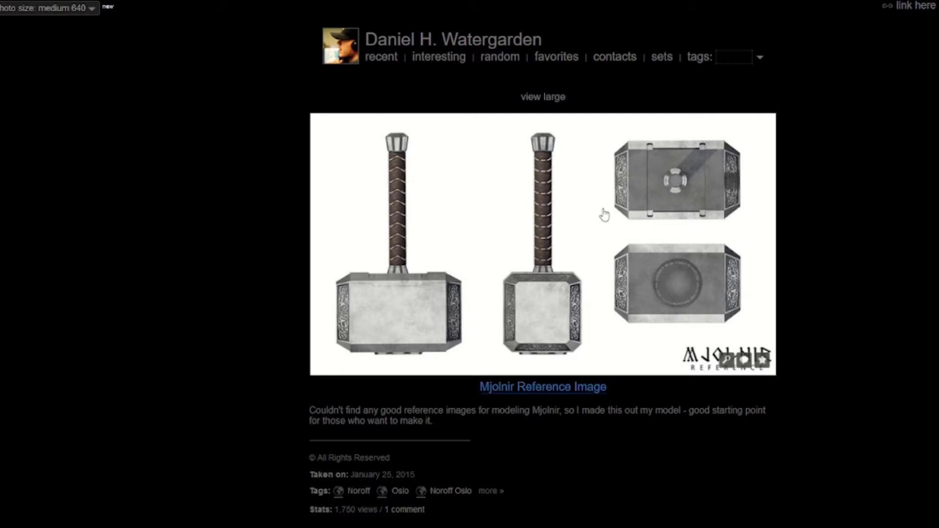
right_click(561, 218)
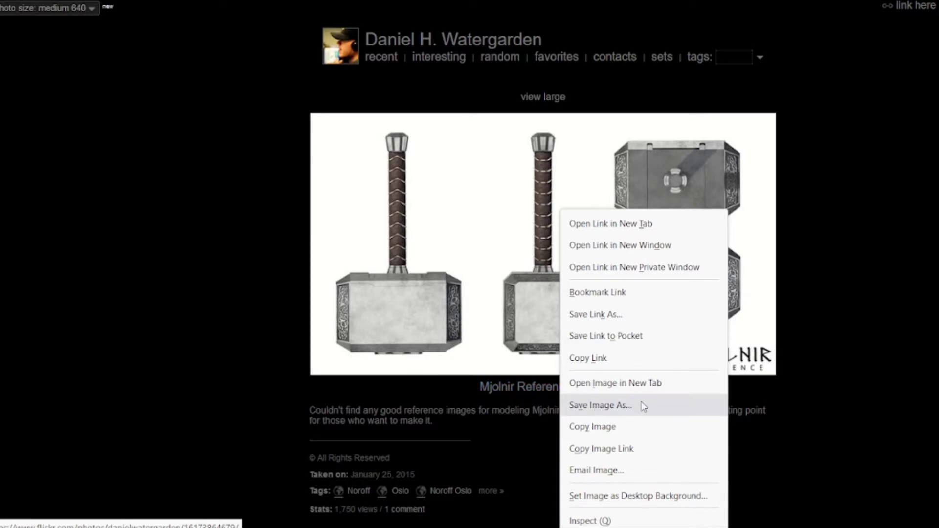
click(862, 270)
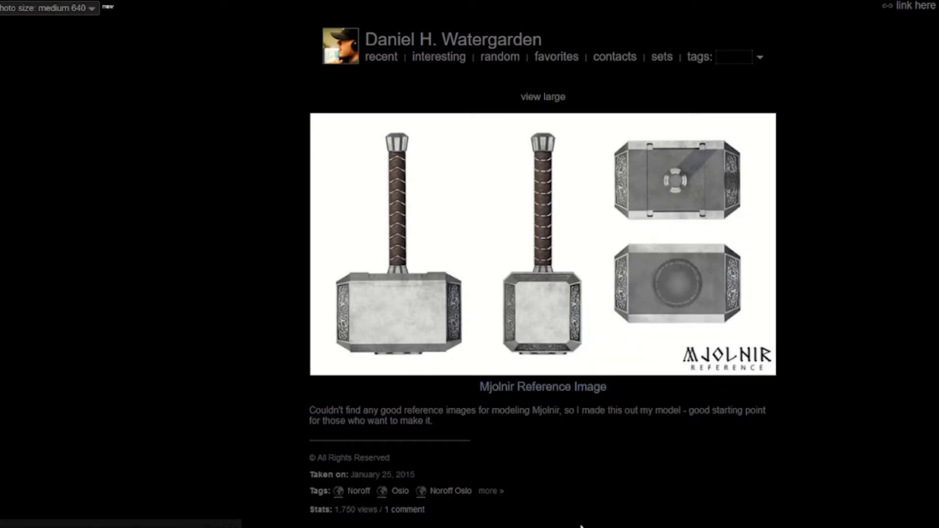
Switch to Blender and bring the Hammer image from the pictures folder into the scene as a reference image
click(778, 522)
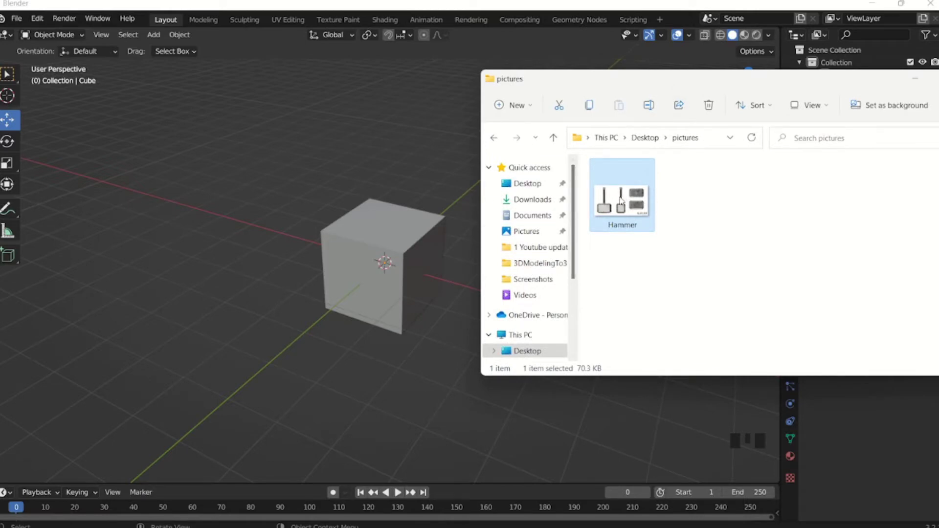
drag(622, 198, 293, 222)
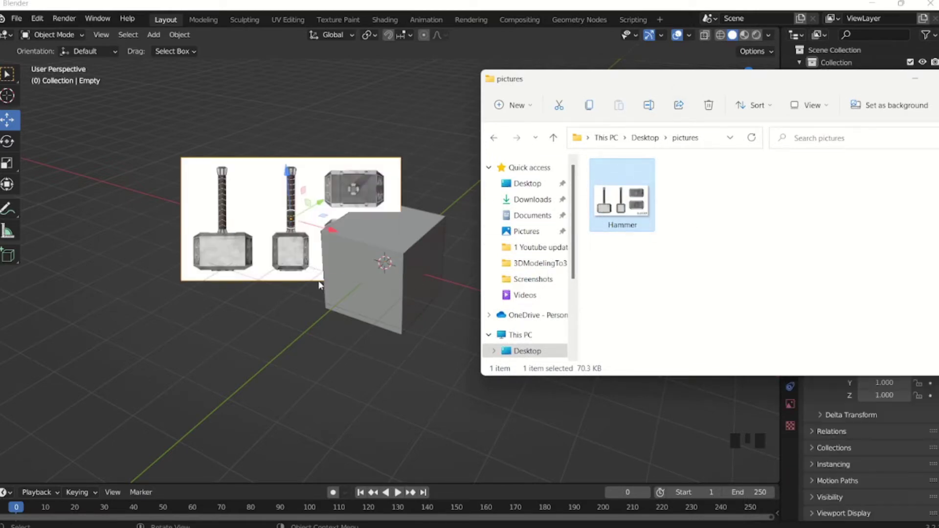
click(436, 380)
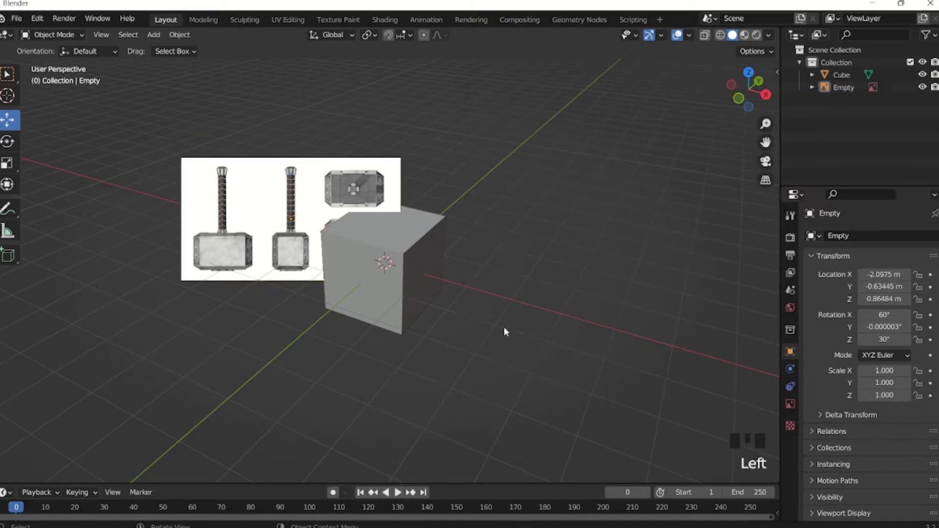
scroll(420, 326, down, 3)
mouse_move(420, 327)
middle_down()
mouse_move(373, 318)
mouse_move(419, 265)
mouse_move(459, 294)
mouse_move(413, 330)
mouse_move(433, 329)
middle_up()
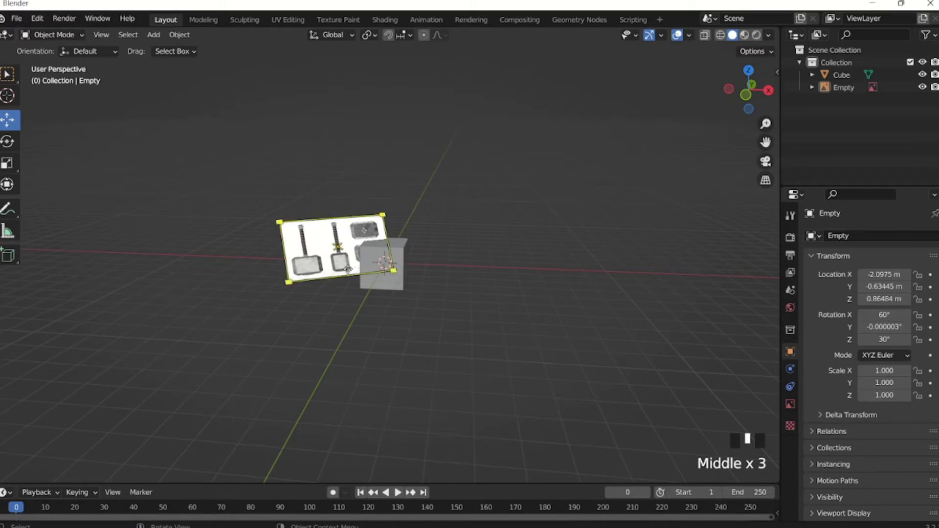
middle_drag(441, 263, 408, 295)
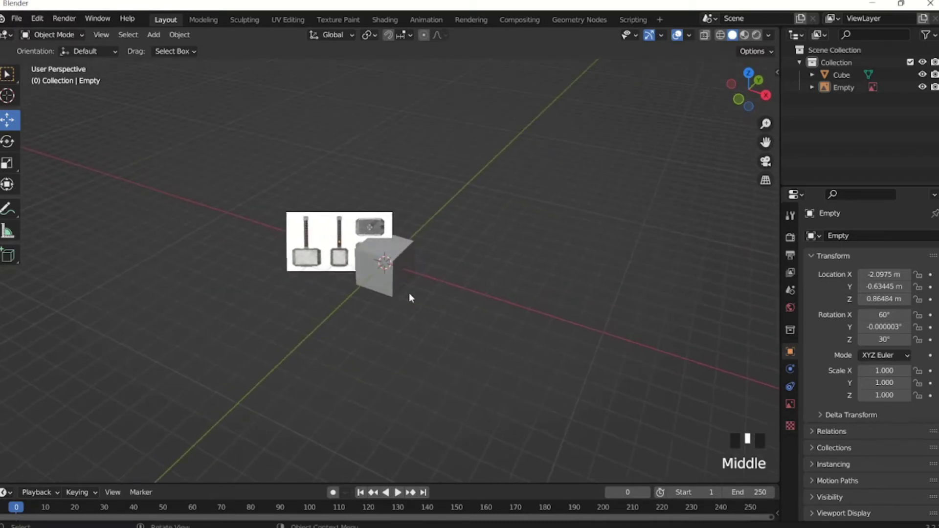
scroll(404, 292, up, 3)
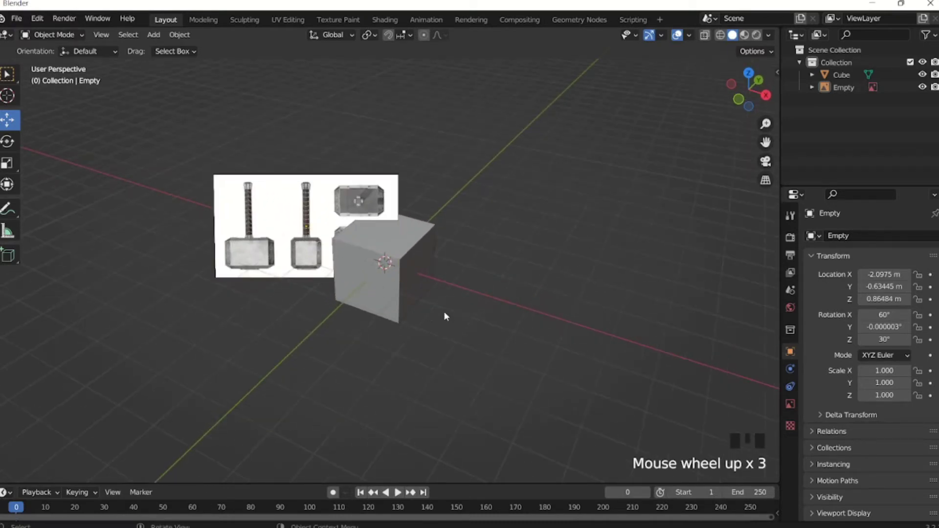
Set the hammer reference image's rotation to 0° on the X, Y and Z axes
middle_drag(297, 349, 313, 244)
click(253, 231)
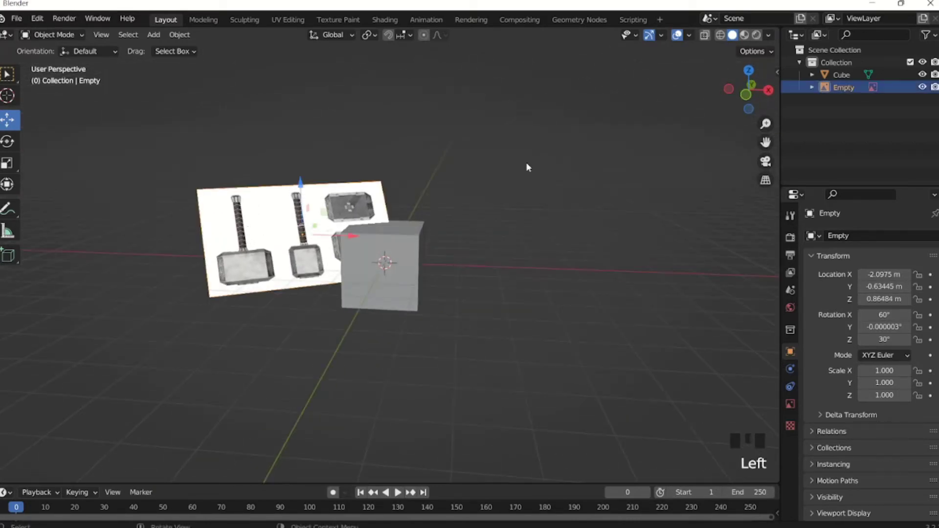
key(n)
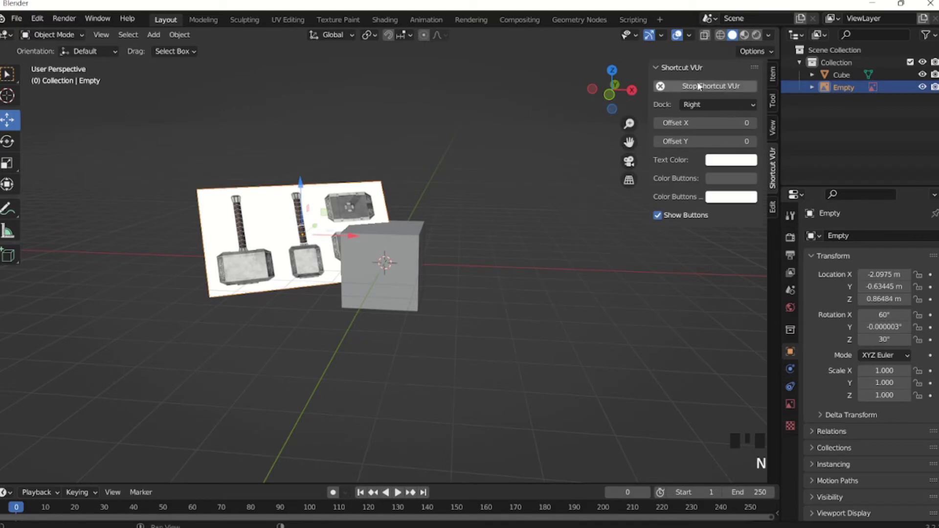
click(772, 74)
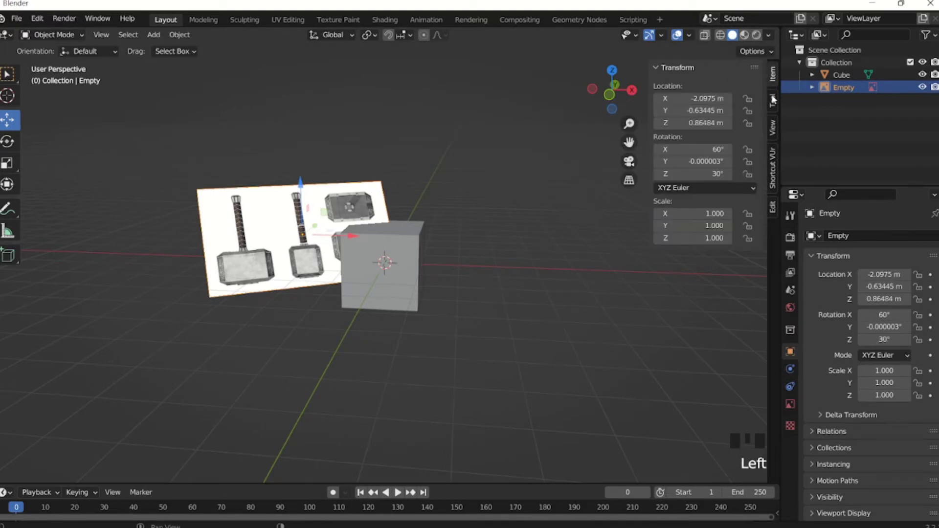
click(773, 71)
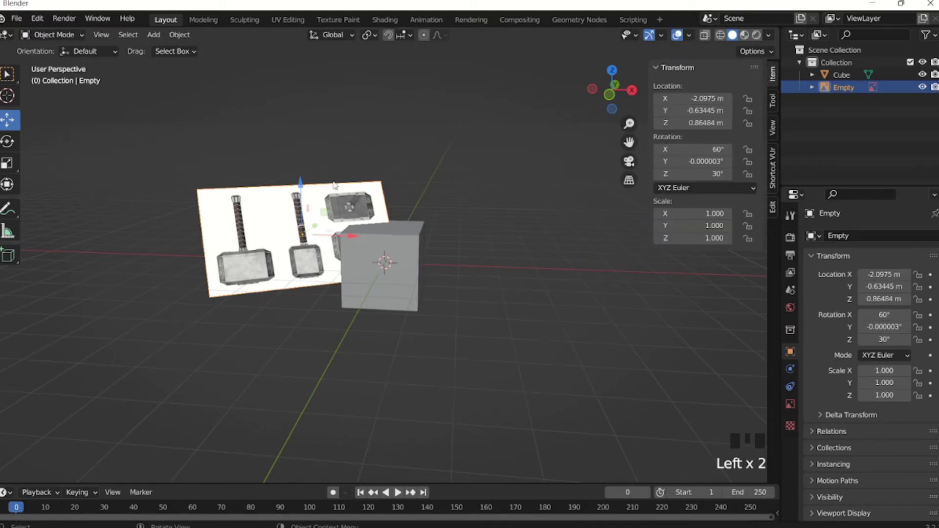
click(709, 149)
text(0)
click(707, 162)
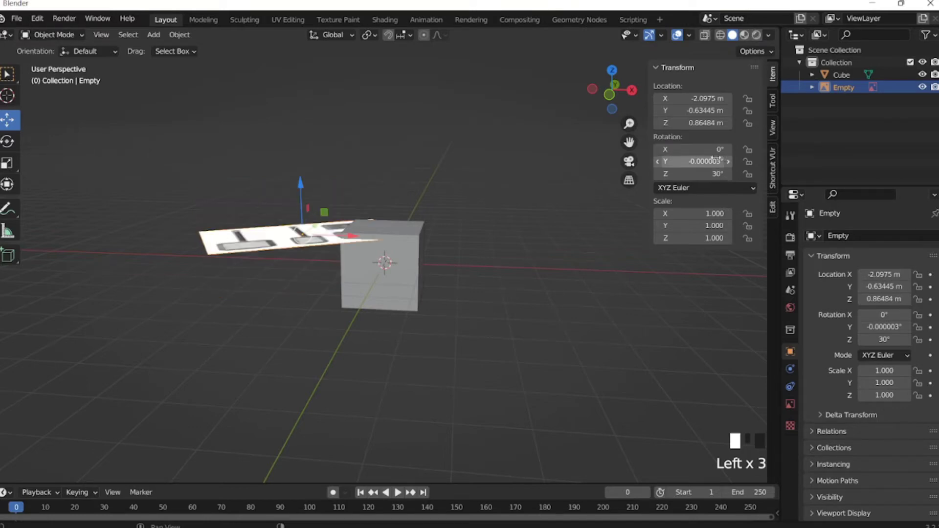
text(0)
key(Return)
click(708, 174)
text(0)
key(Return)
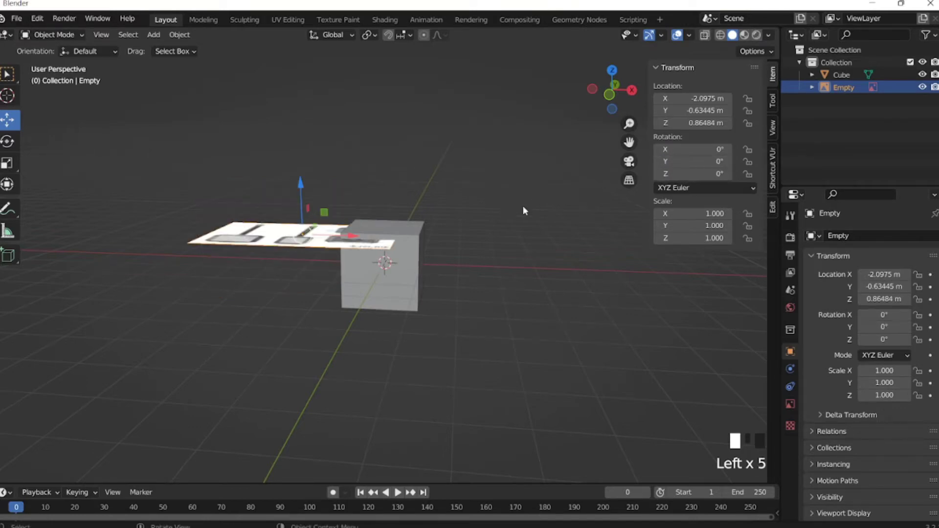
Rotate the hammer reference image 90° about the global X axis so it stands upright
click(422, 194)
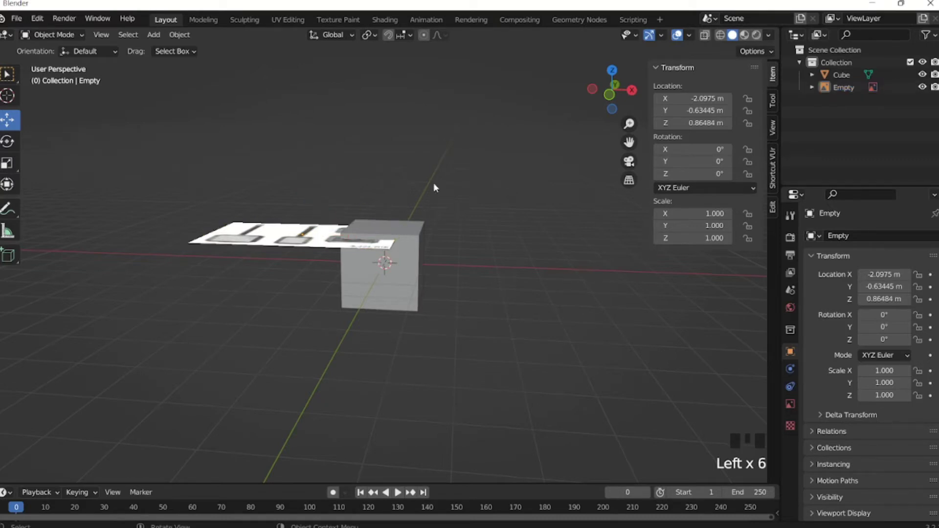
key(KP_1)
middle_drag(433, 181, 410, 234)
key(KP_7)
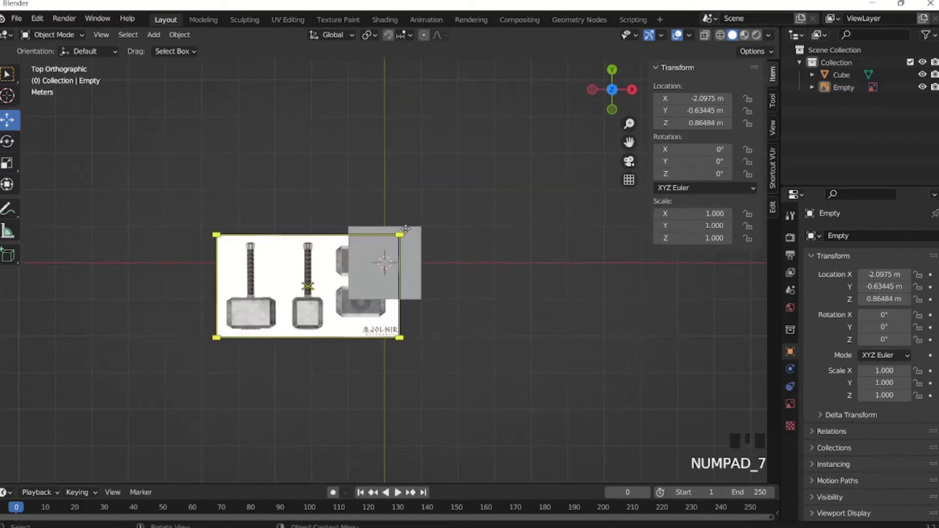
key(KP_1)
middle_drag(283, 215, 256, 274)
click(296, 208)
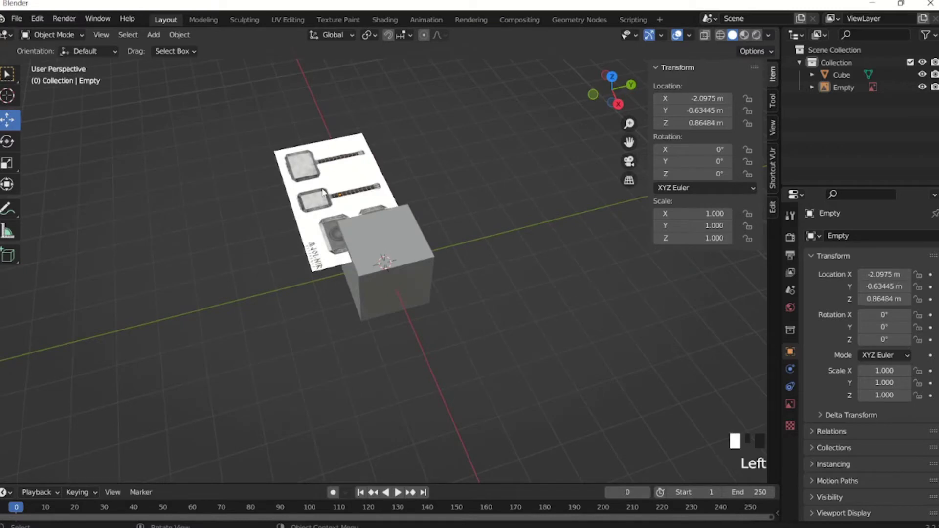
mouse_move(518, 214)
middle_down()
mouse_move(536, 215)
mouse_move(468, 212)
mouse_move(505, 205)
middle_up()
middle_click(495, 212)
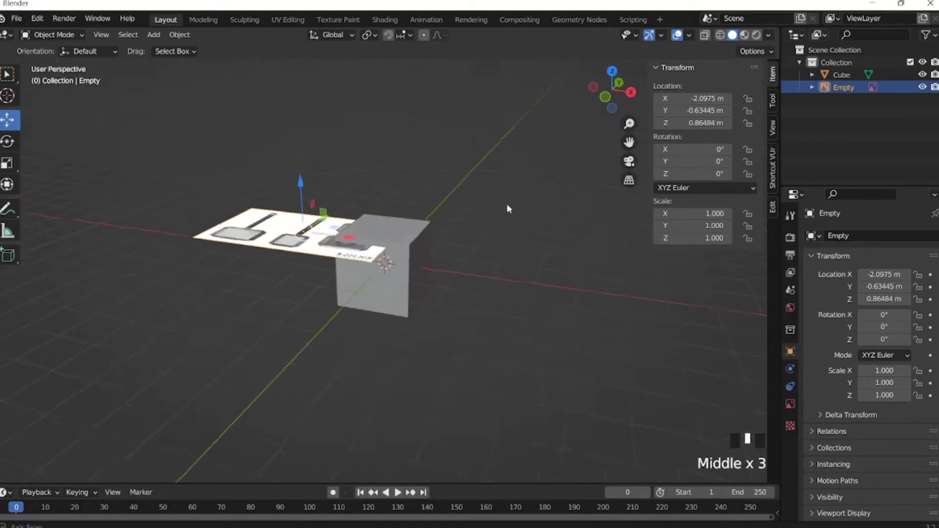
key(r)
text(x)
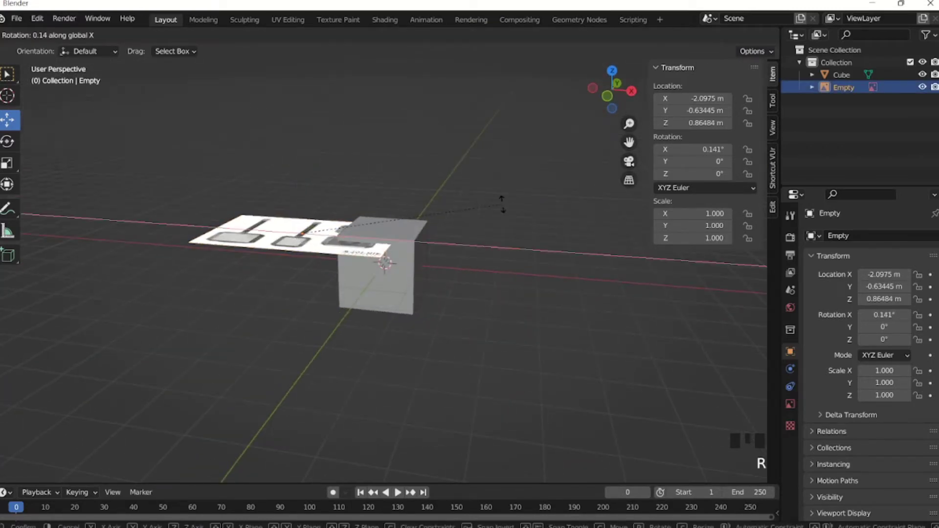
text(90)
key(Return)
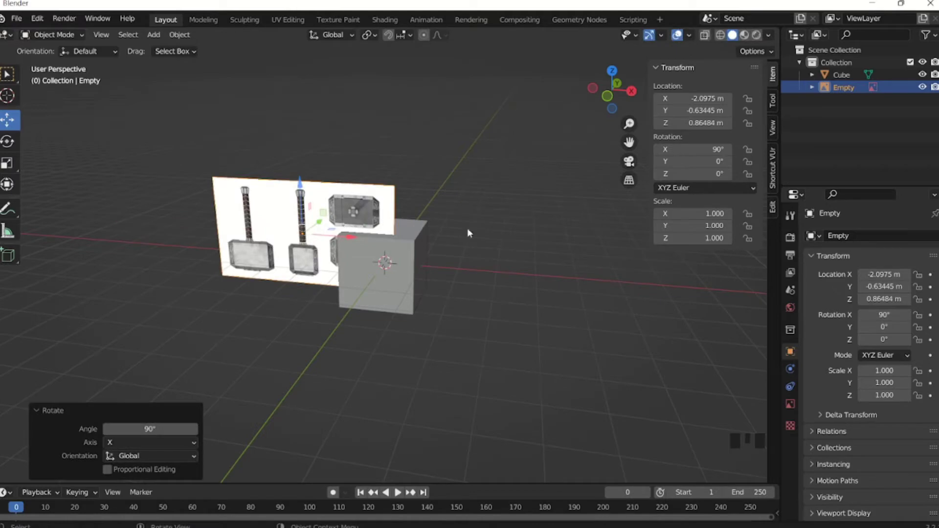
Scale the reference image to about 2.144 and move it to about X -0.03 m, Z 1.63 m, aligning the middle hammer with the cube
key(KP_1)
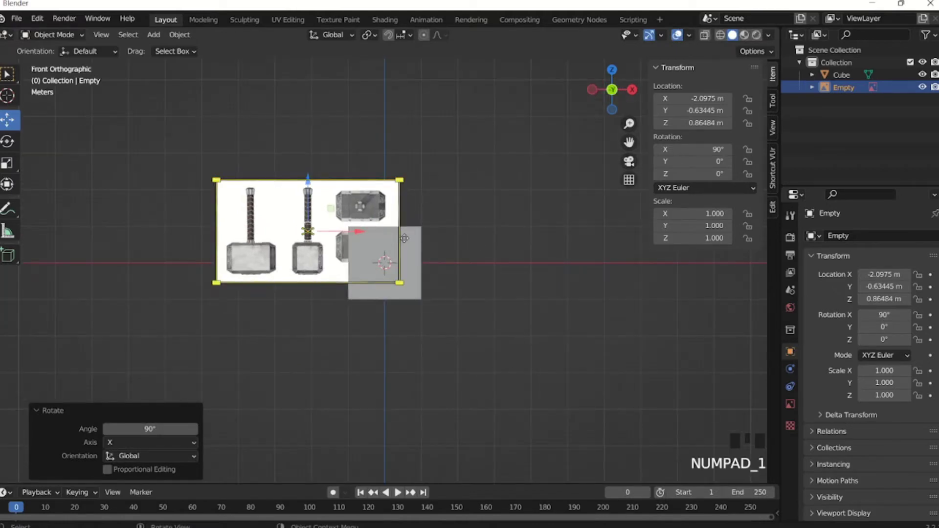
key(s)
click(496, 152)
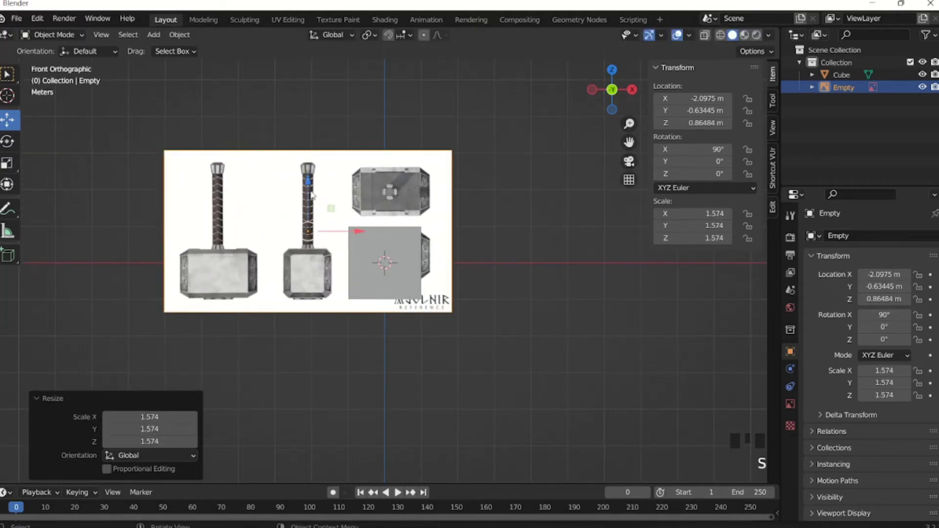
drag(311, 194, 311, 152)
key(s)
click(492, 163)
key(s)
click(368, 166)
key(s)
click(307, 160)
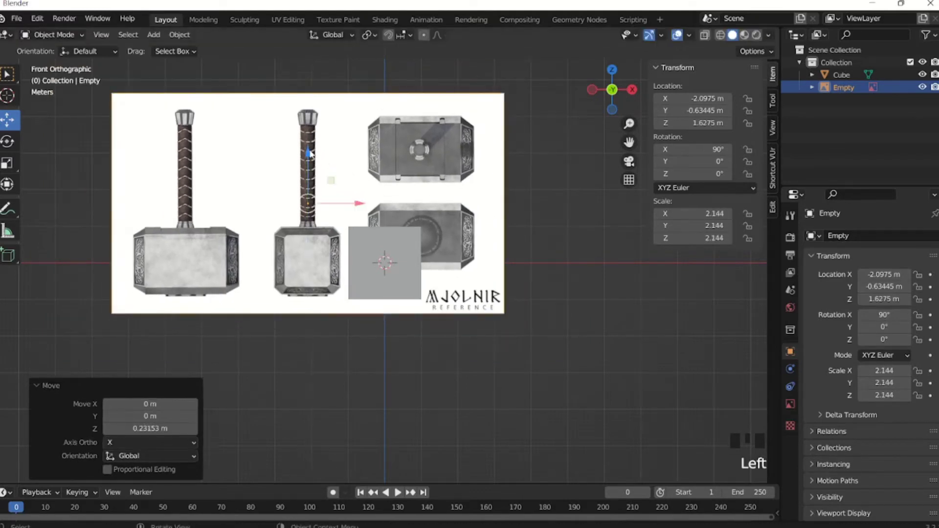
drag(362, 204, 438, 202)
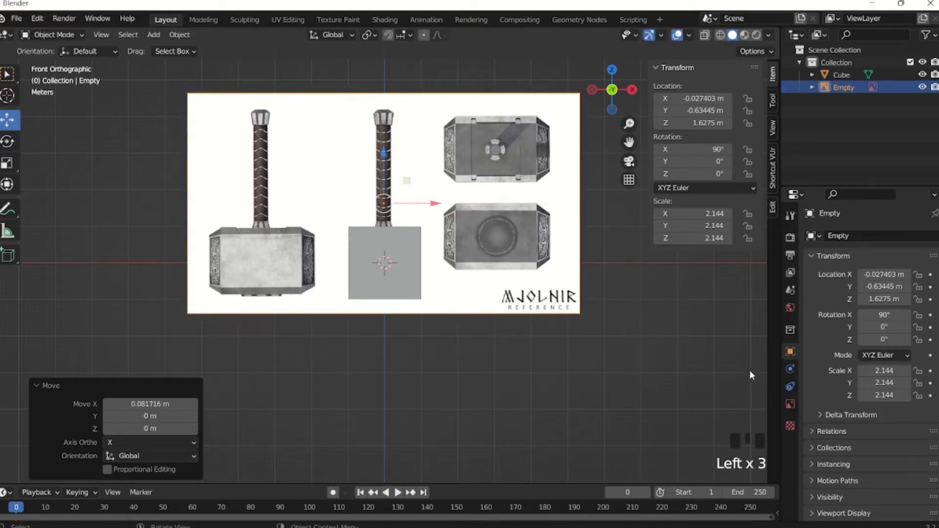
Enable opacity for the hammer reference image and lower it to about 0.248
click(524, 222)
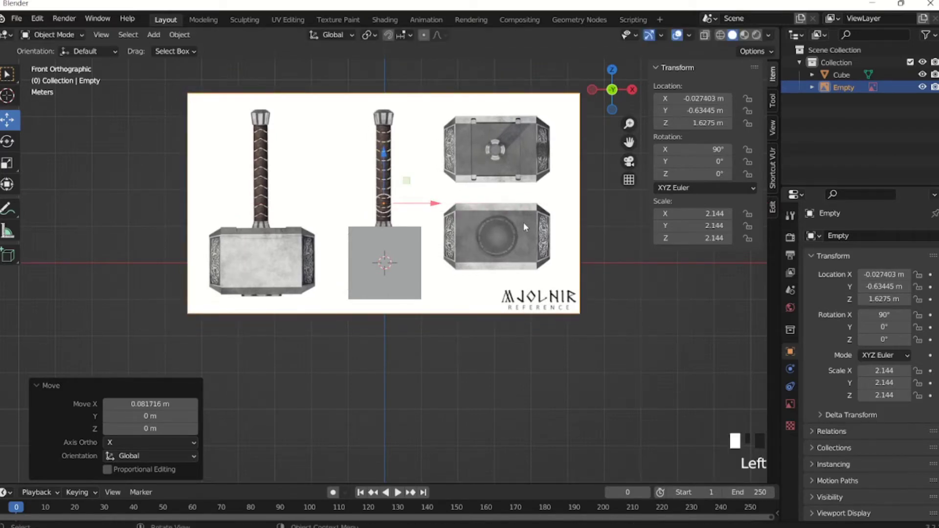
click(790, 404)
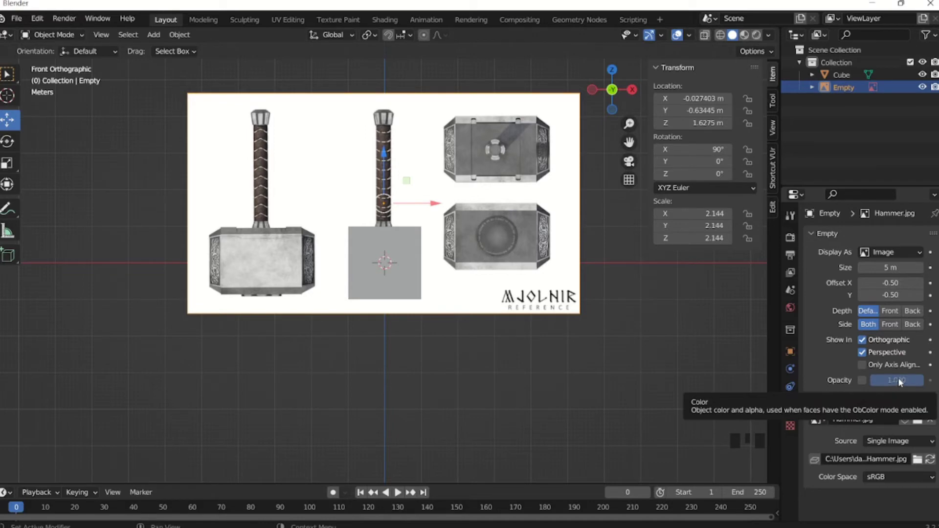
click(863, 380)
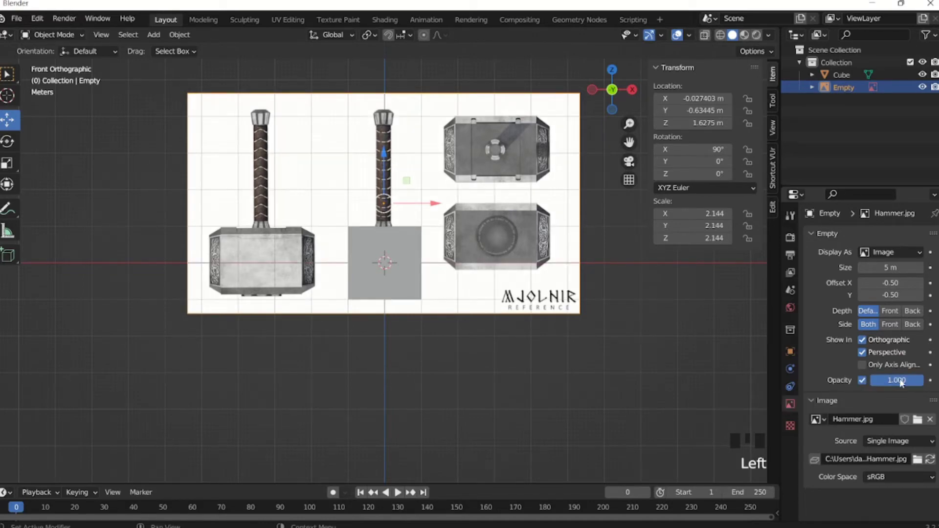
mouse_move(897, 380)
mouse_down()
mouse_move(869, 381)
mouse_move(881, 380)
mouse_up()
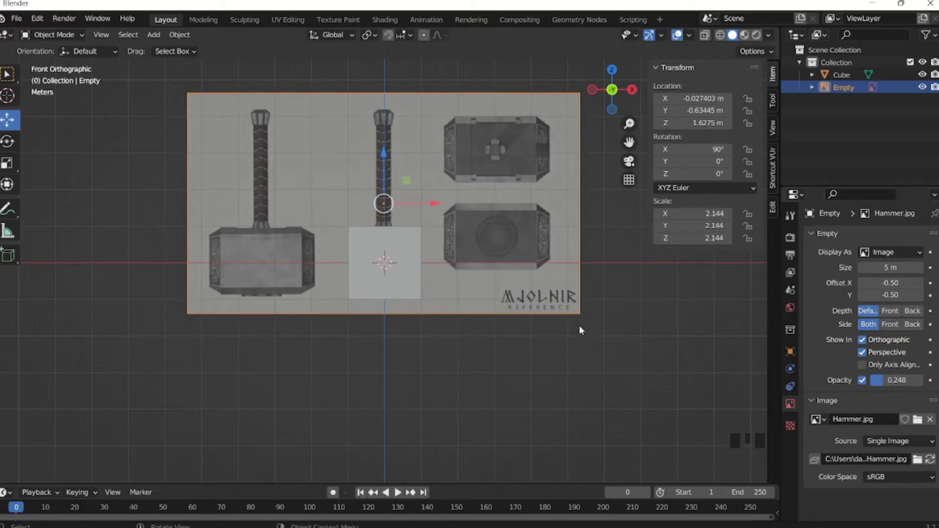
Move the hammer reference image about 3.18 m along the Y axis, placing it behind the cube
click(421, 344)
middle_drag(421, 344, 420, 330)
click(429, 296)
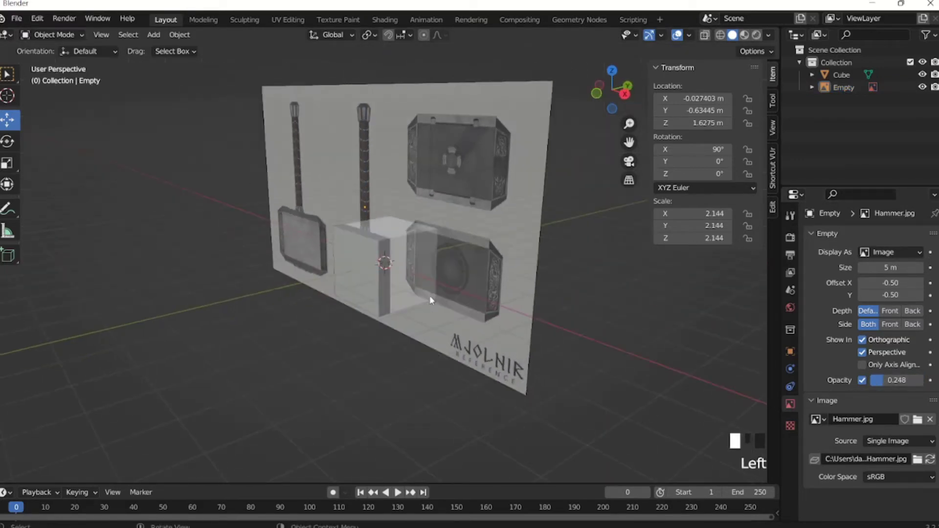
drag(396, 208, 412, 242)
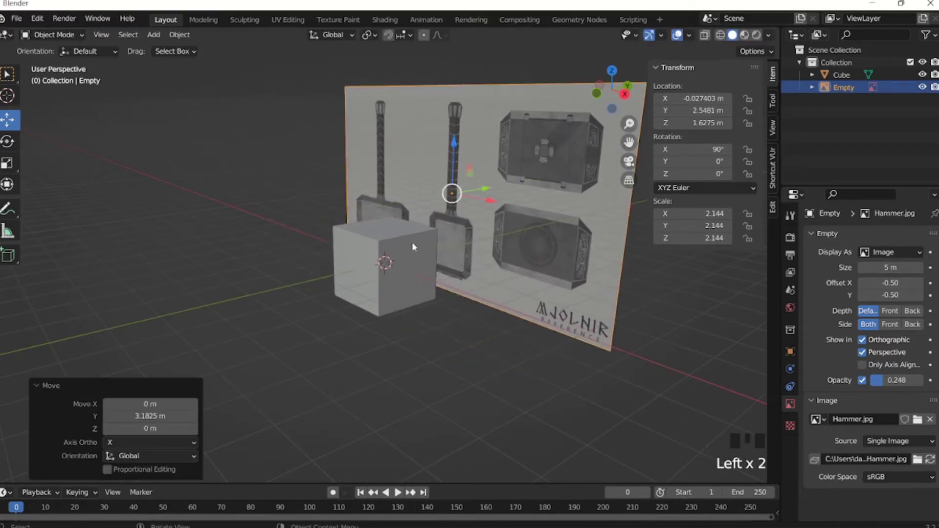
Duplicate the hammer reference image and move the copy about -3.21 m along the X axis
middle_drag(427, 261, 446, 259)
middle_drag(416, 264, 429, 277)
click(487, 140)
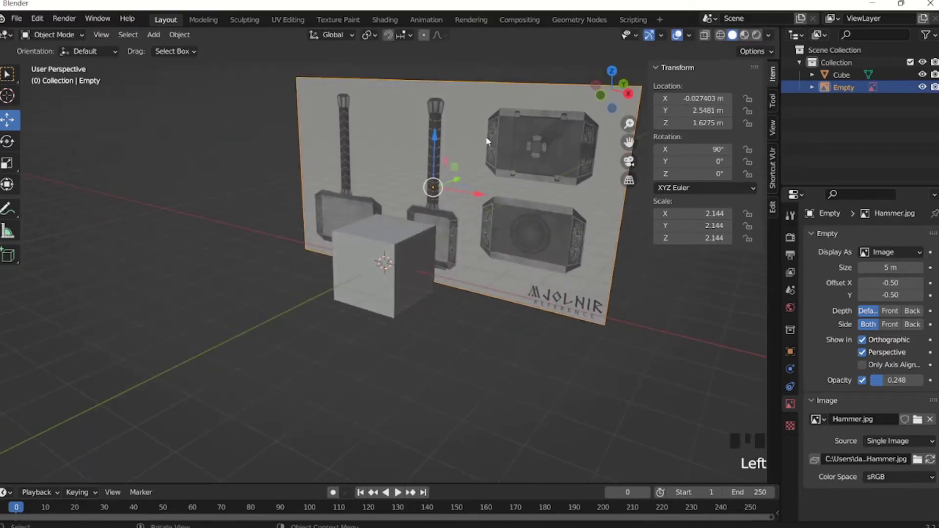
middle_drag(363, 144, 371, 152)
key(shift+d)
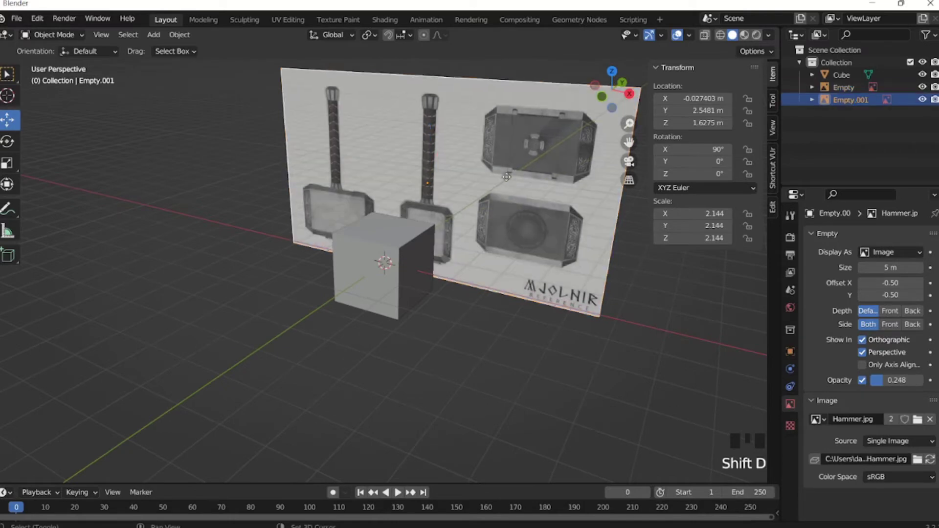
right_click(496, 186)
drag(475, 191, 385, 179)
Rotate the duplicated reference image 90° about the global Z axis, perpendicular to the original
text(rz)
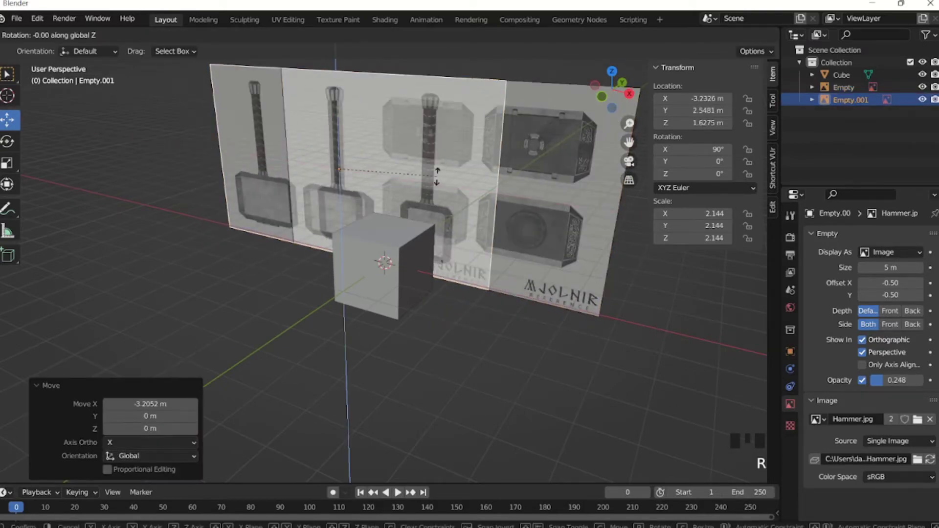
text(90)
key(Return)
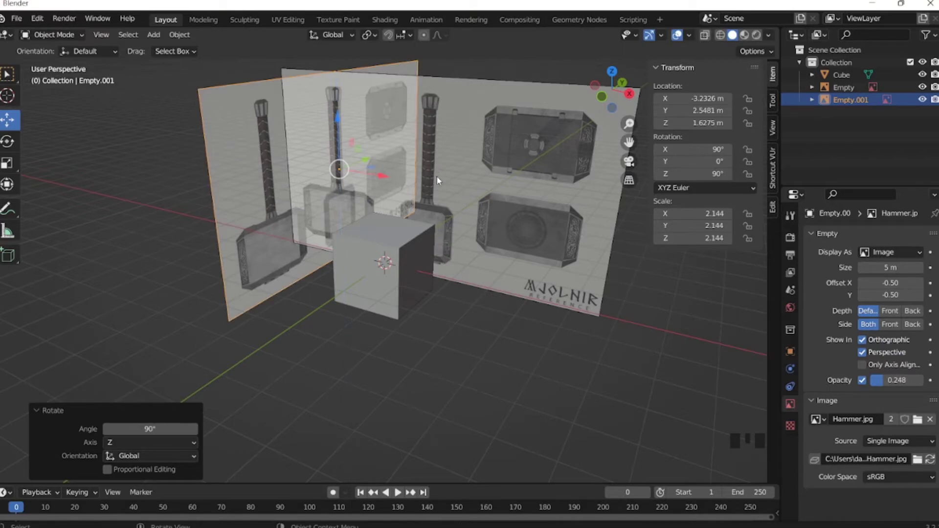
Move the duplicated reference image about 0.78 m along Y, aligning its wide hammer head with the cube in the side view
key(KP_1)
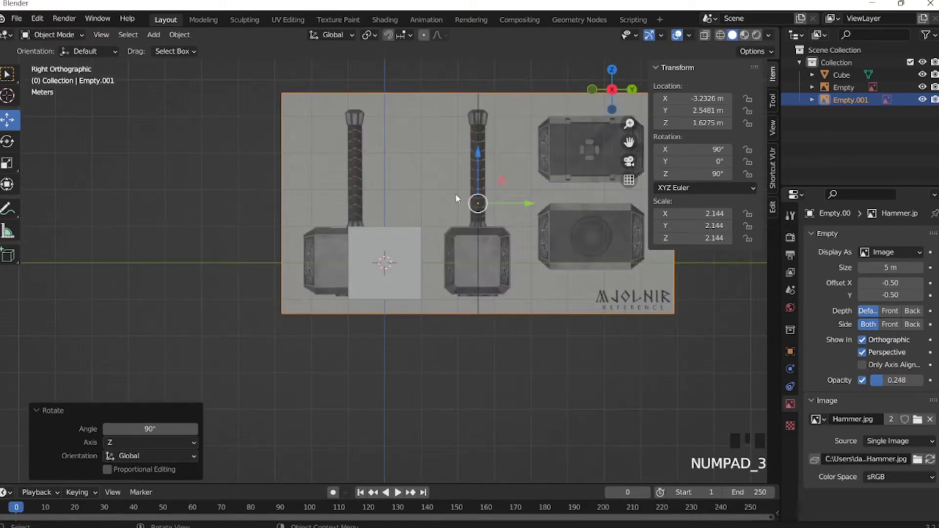
drag(527, 203, 557, 199)
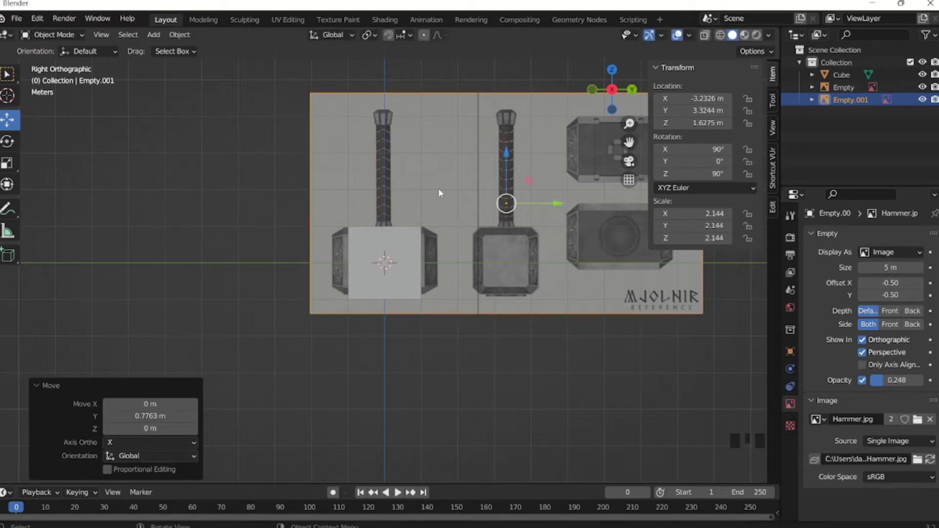
middle_drag(461, 239, 497, 238)
scroll(454, 236, up, 2)
scroll(445, 235, up, 1)
key(KP_1)
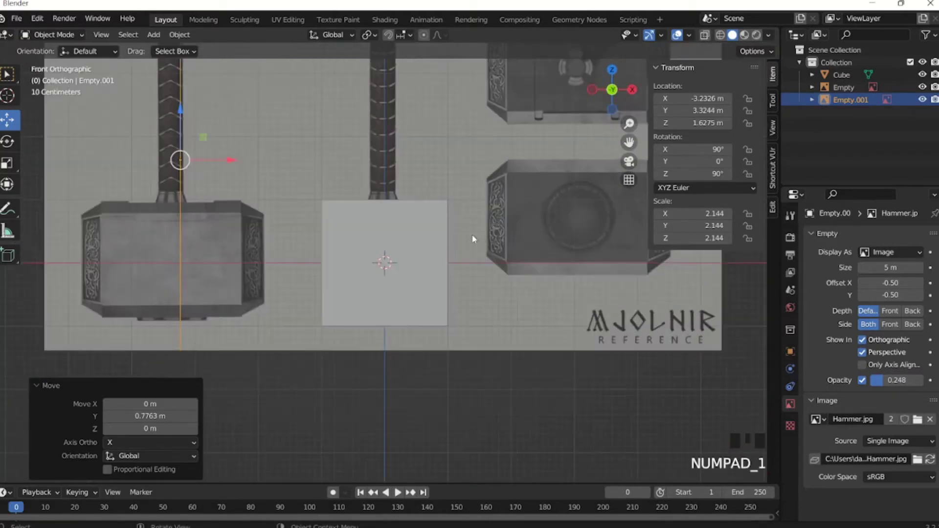
key(KP_3)
key(KP_1)
Enable X-ray and move the cube about -0.032 m in X and 0.063 m in Z over the front hammer head
click(450, 226)
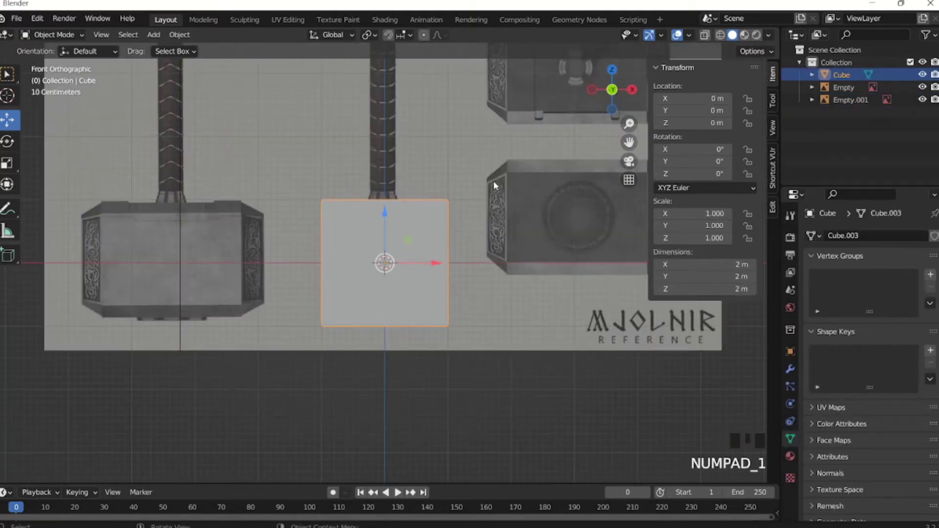
middle_drag(494, 183, 410, 271)
key(KP_1)
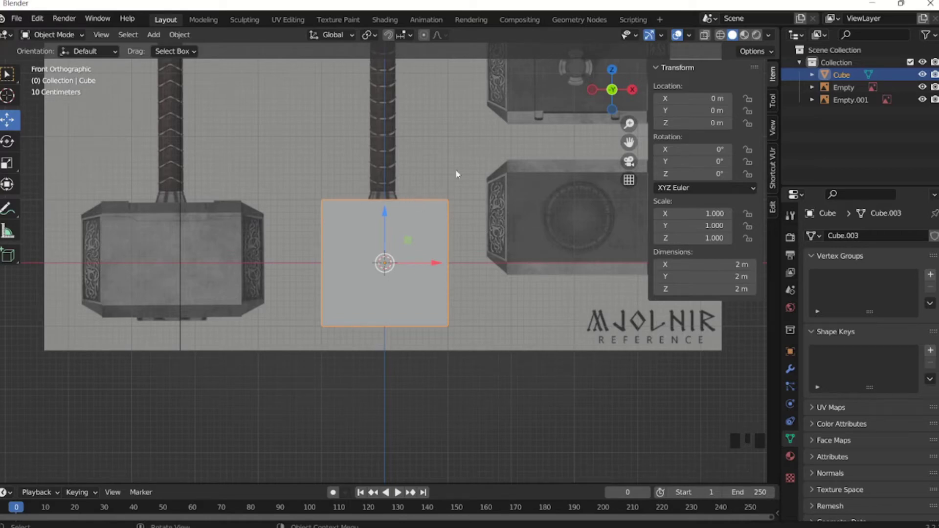
click(704, 37)
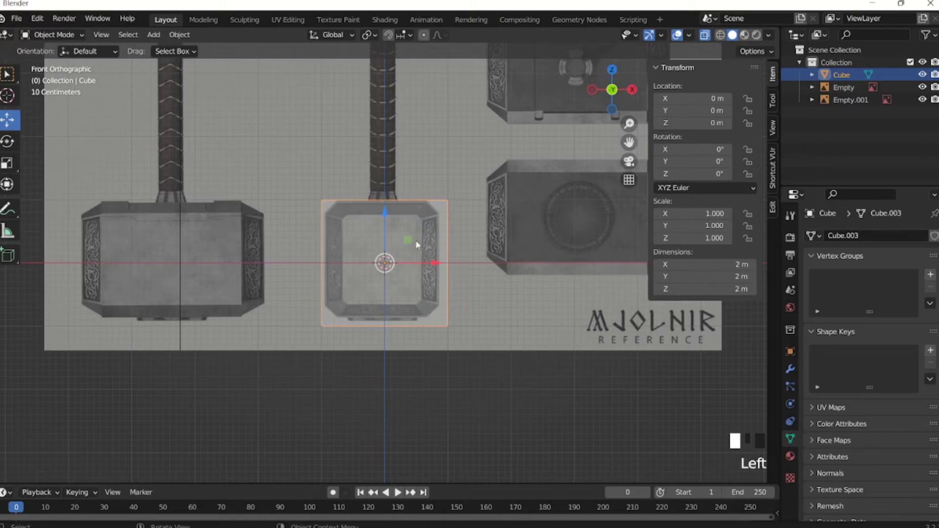
drag(435, 265, 433, 264)
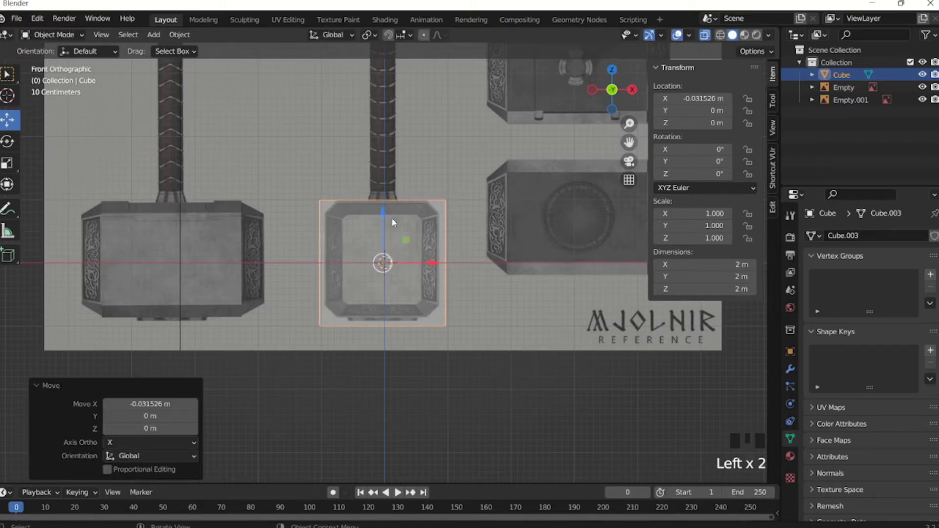
drag(381, 209, 382, 203)
Scale the cube uniformly to about 0.915 and shift it about -0.024 m in X to fit the front hammer head
key(s)
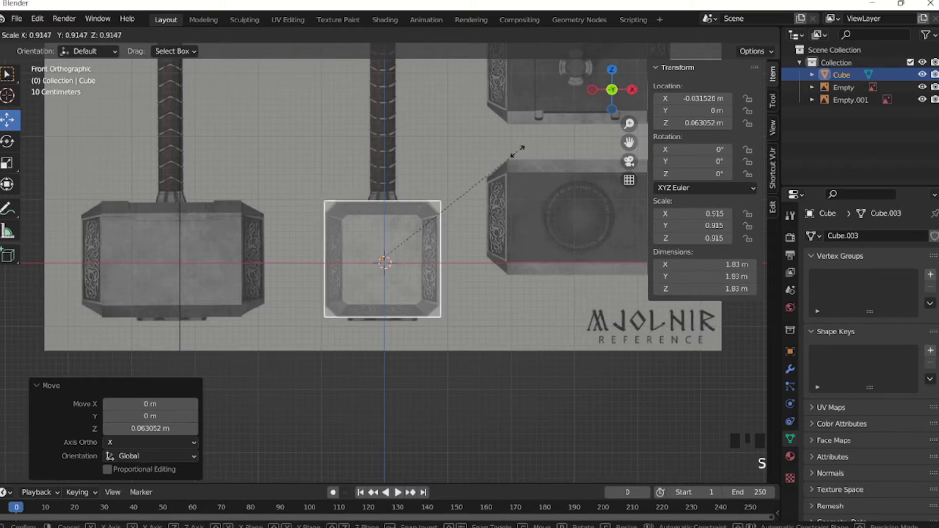
click(517, 157)
drag(435, 260, 431, 255)
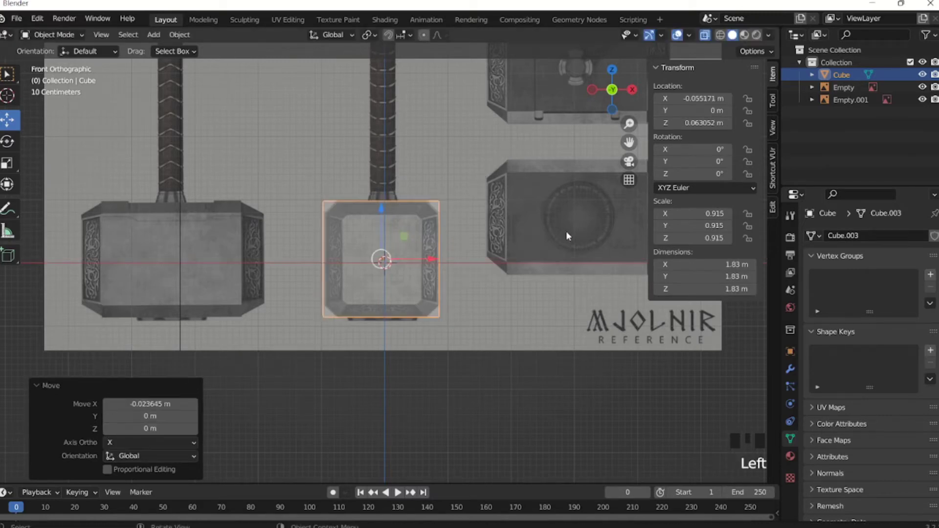
In the side view, scale the cube along Y to about 1.100 and shift it about -0.016 m in Y to match the head's central block
key(KP_3)
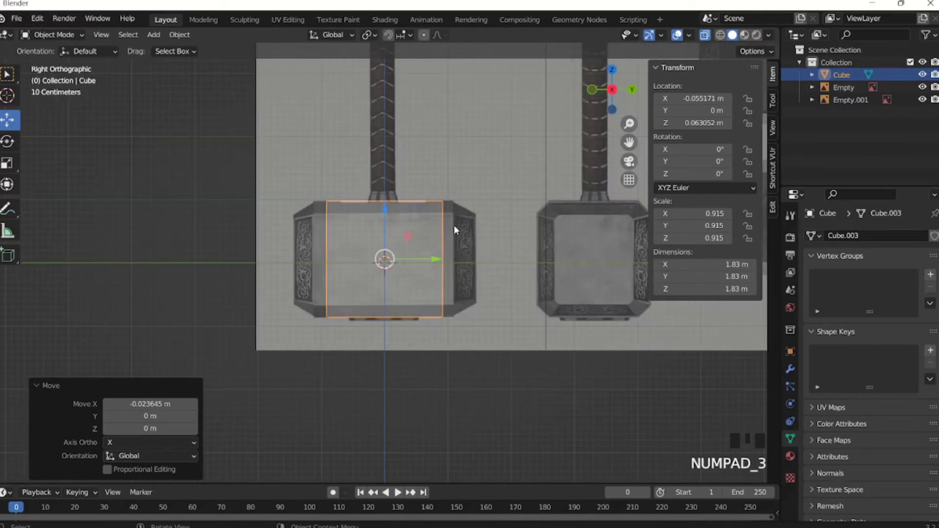
key(s)
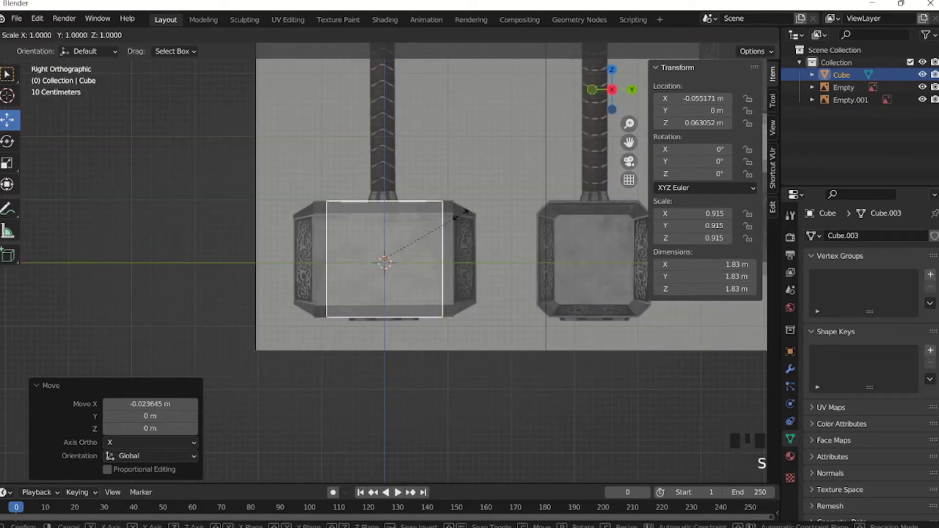
key(y)
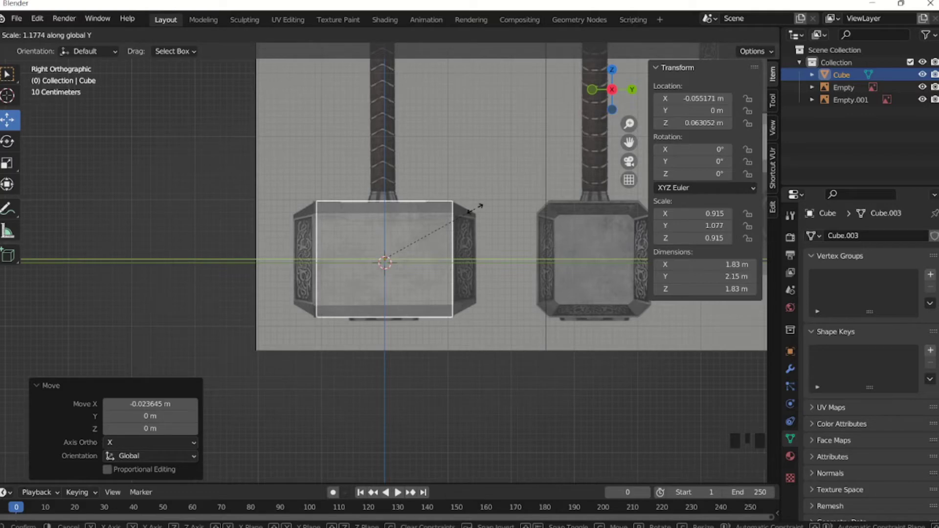
click(472, 209)
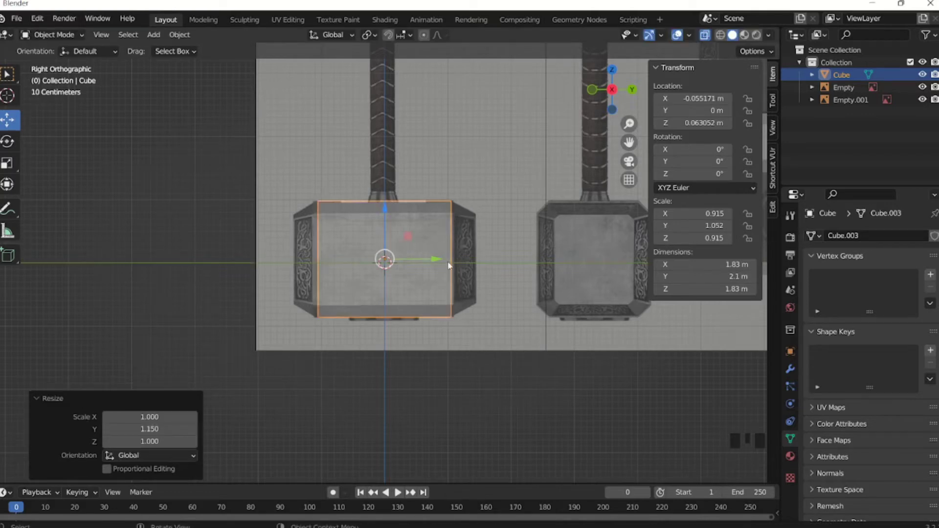
drag(436, 261, 433, 264)
key(s)
key(y)
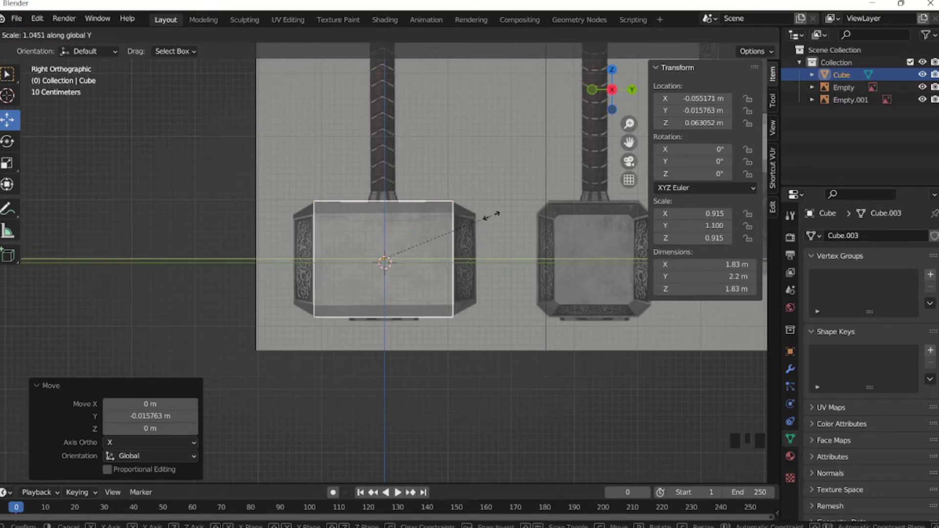
click(493, 218)
Check the cube's fit against the front reference image and turn off X-ray
middle_drag(326, 193, 441, 210)
key(KP_1)
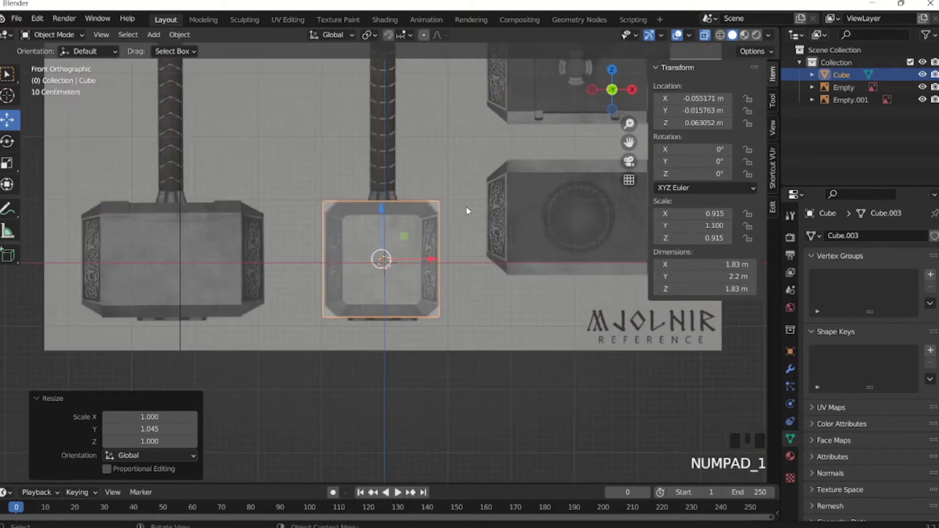
middle_drag(467, 209, 409, 240)
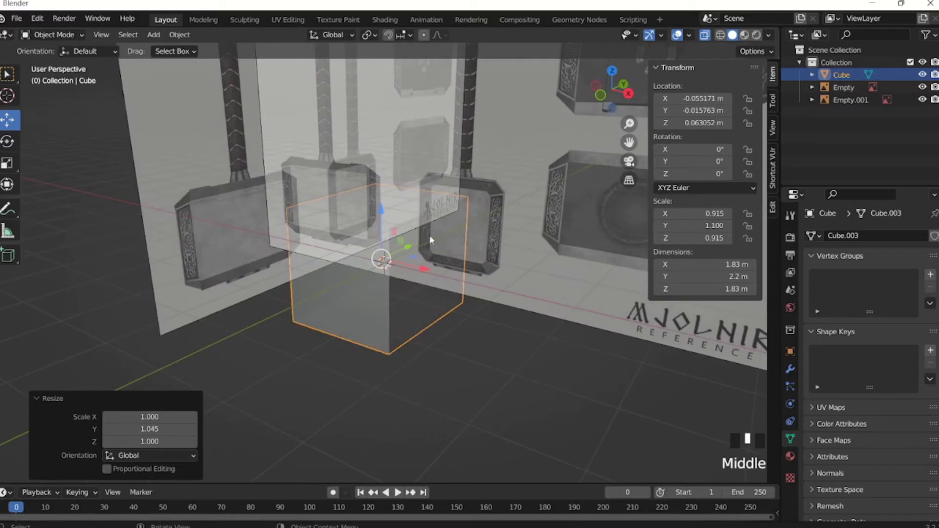
click(705, 35)
In Edit Mode, bevel the cube's four lengthwise edges along Y by about 0.237 m with one segment
key(Tab)
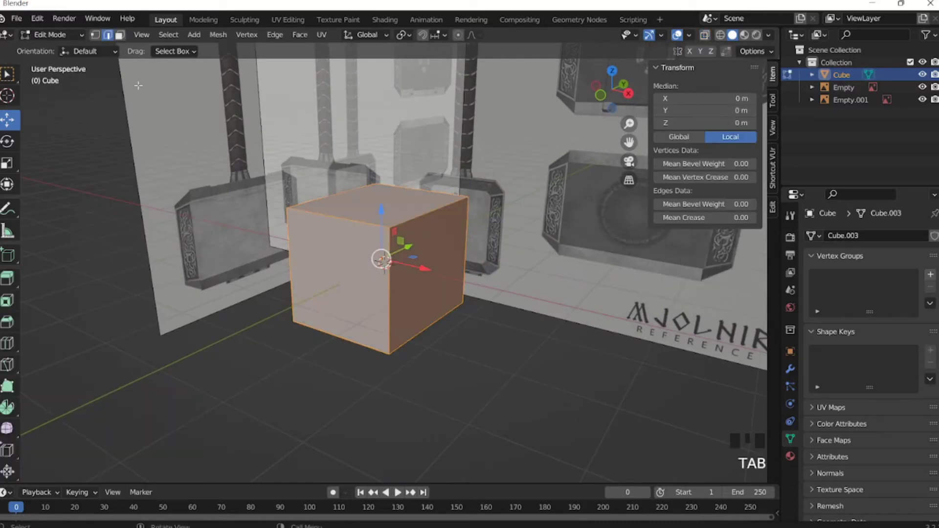
click(108, 35)
click(333, 194)
shift+click(430, 211)
shift+click(439, 327)
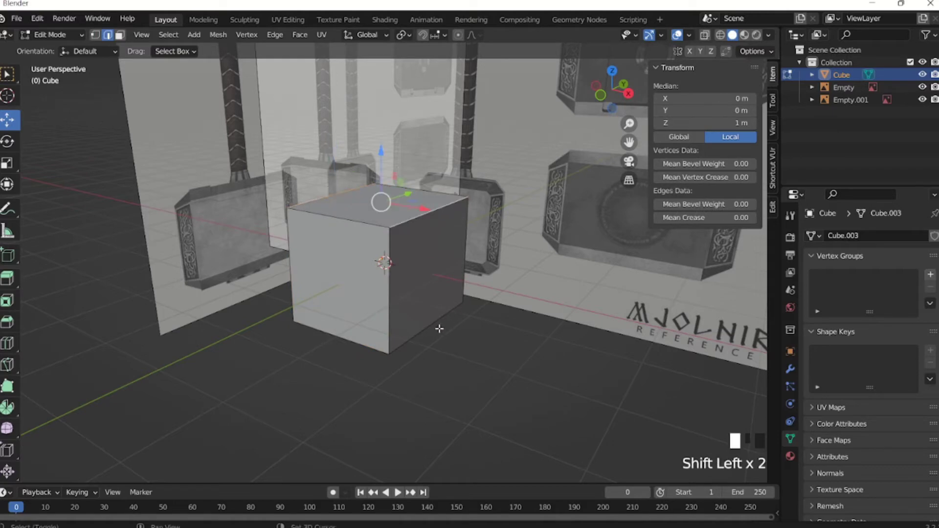
middle_drag(397, 341, 462, 286)
shift+click(324, 310)
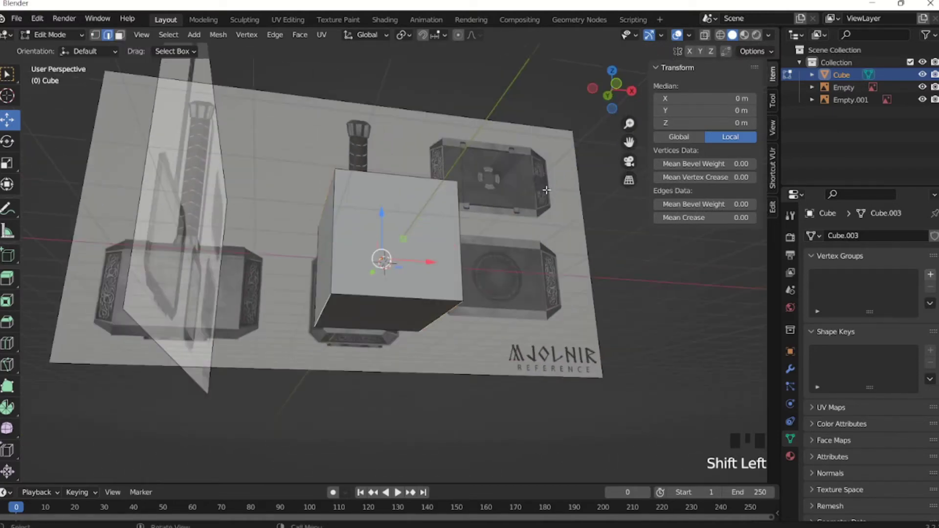
middle_drag(547, 190, 462, 253)
key(ctrl+b)
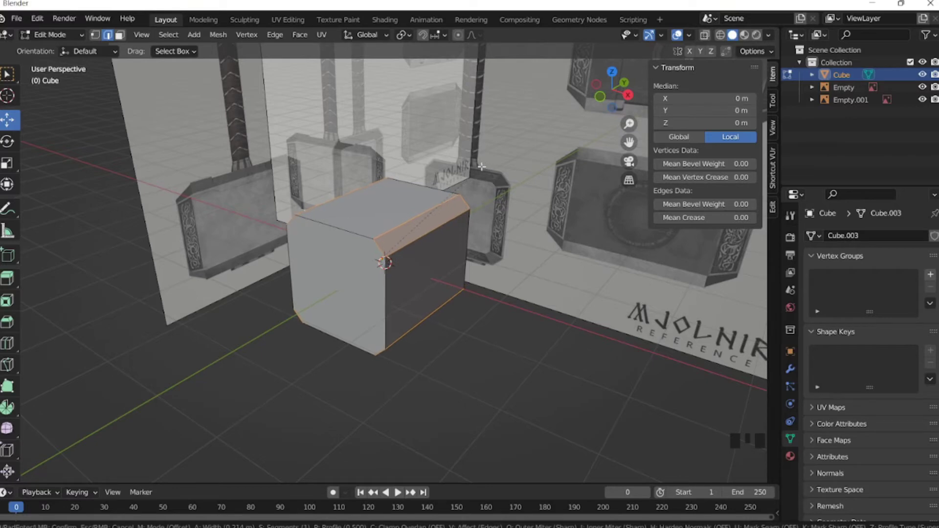
click(483, 166)
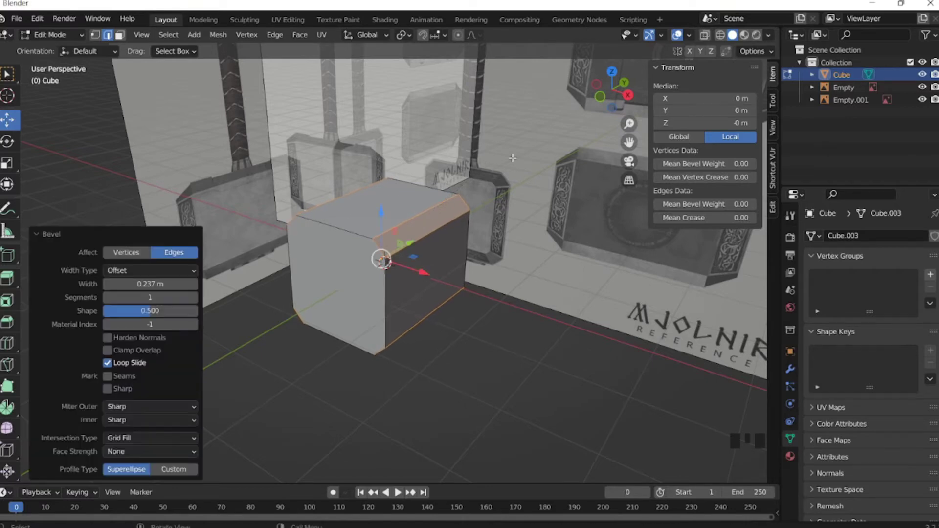
key(KP_1)
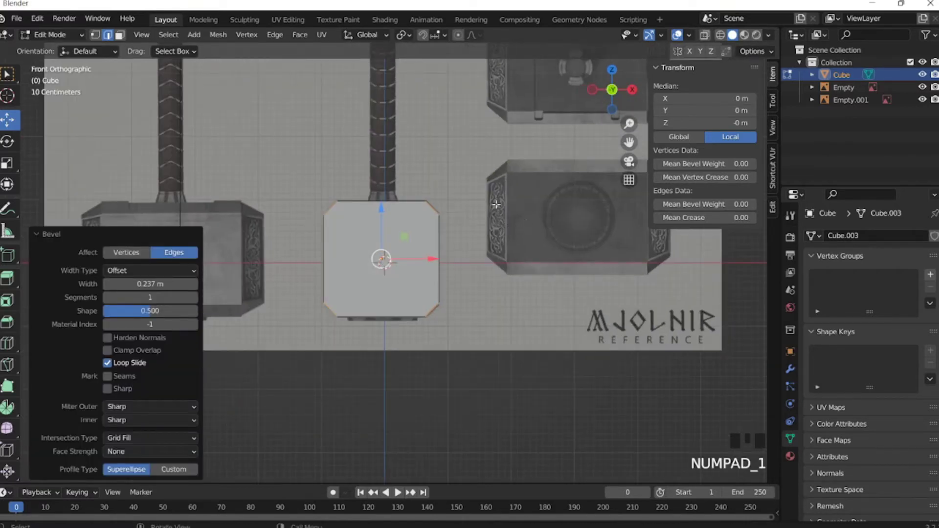
middle_drag(489, 213, 356, 340)
click(469, 338)
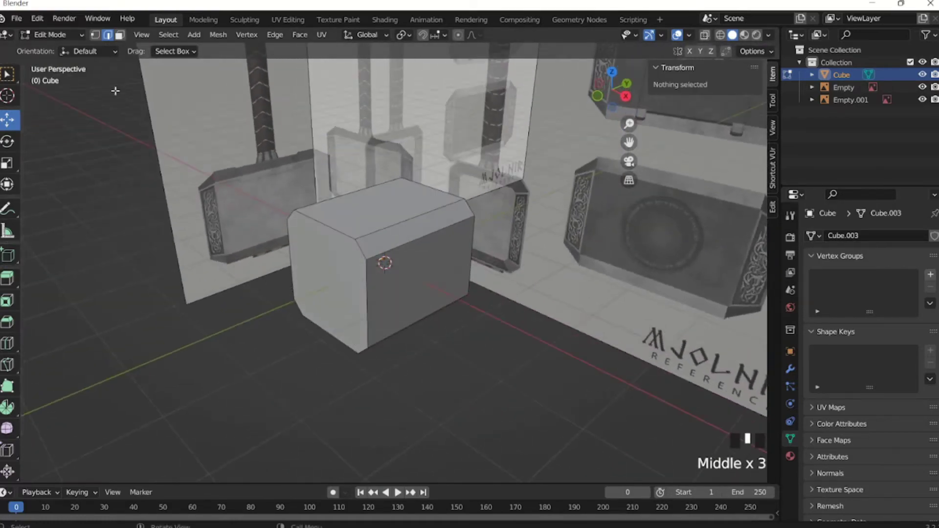
Switch to face selection and select the cube's front end face on the negative Y side
click(119, 34)
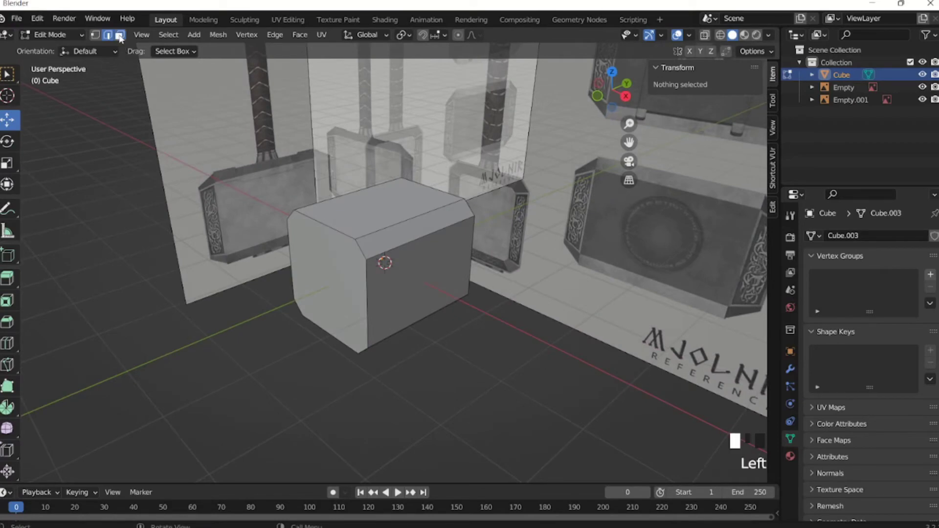
click(312, 291)
middle_drag(316, 288, 357, 329)
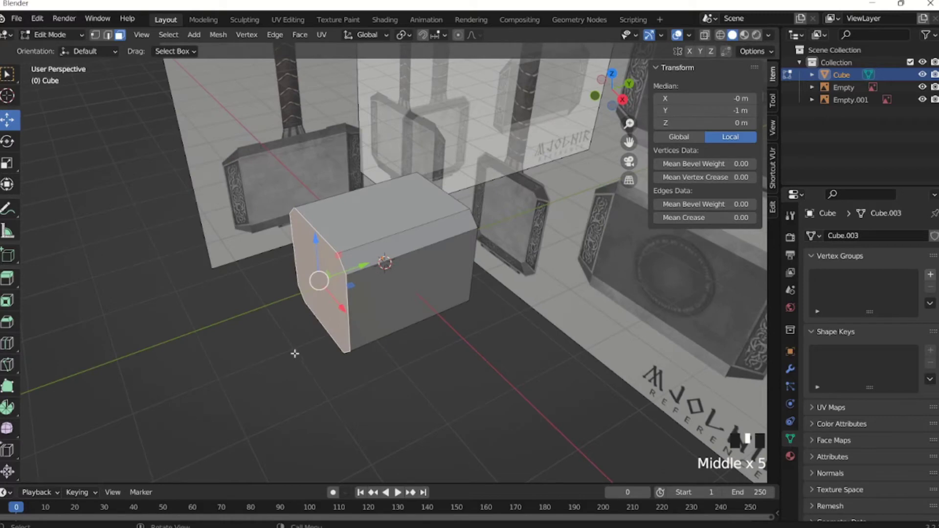
middle_drag(295, 353, 284, 348)
key(e)
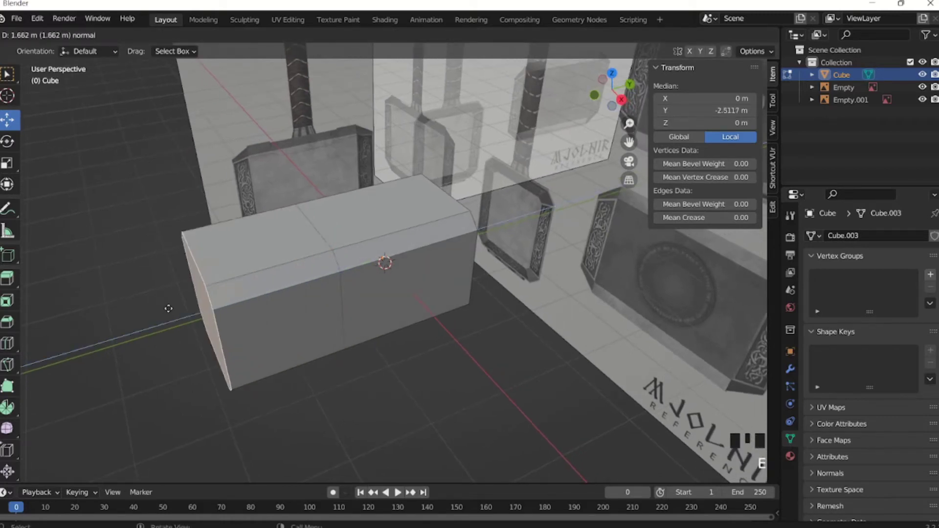
right_click(356, 314)
mouse_move(326, 347)
middle_down()
mouse_move(271, 335)
mouse_move(332, 334)
middle_up()
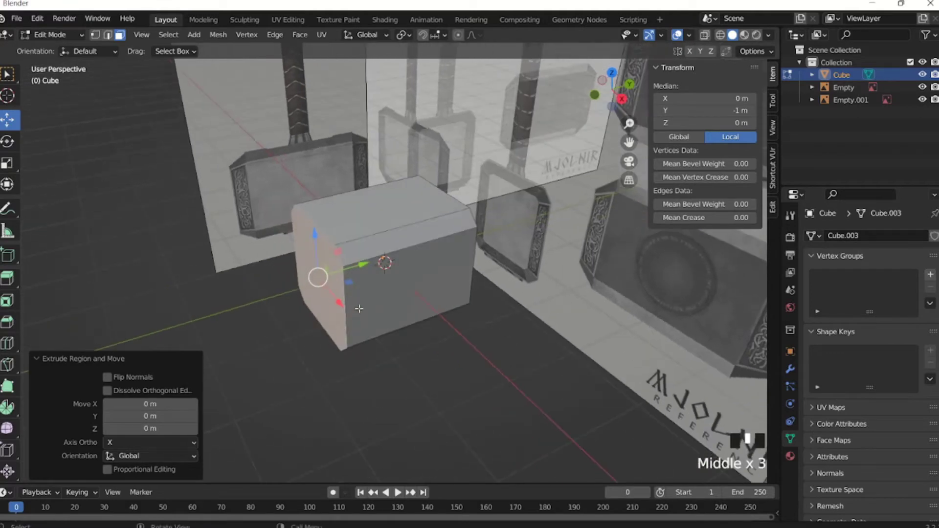
key(ctrl+z)
Try extruding the selected front end face outward by 1 m and undo the extrusion
text(e)
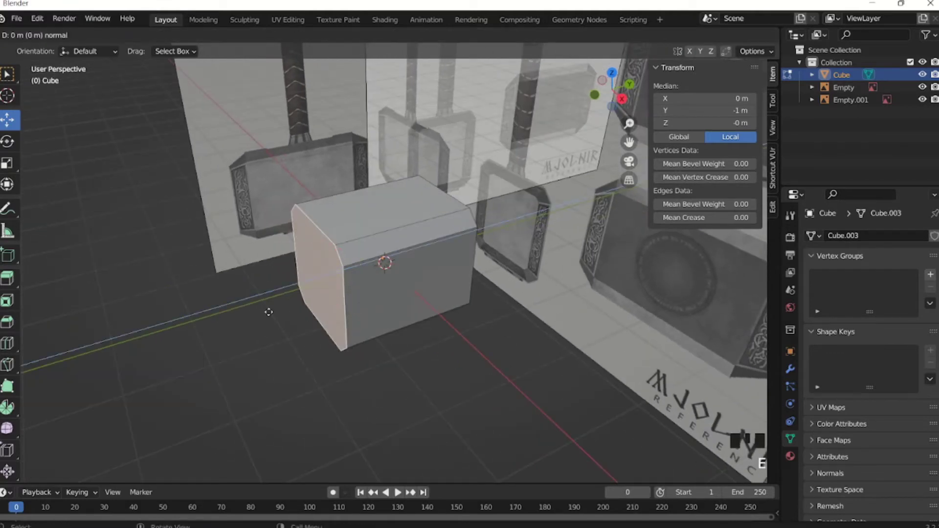
text(1)
key(Return)
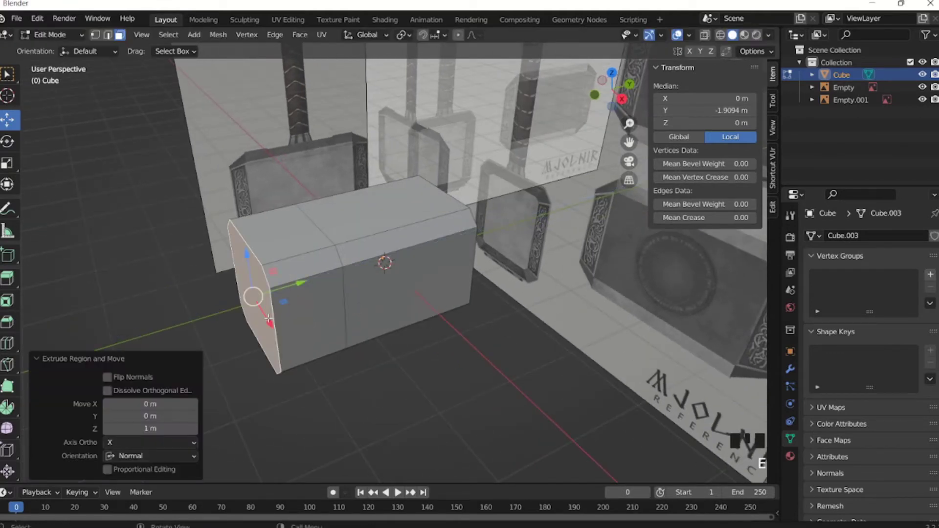
middle_drag(251, 291, 272, 243)
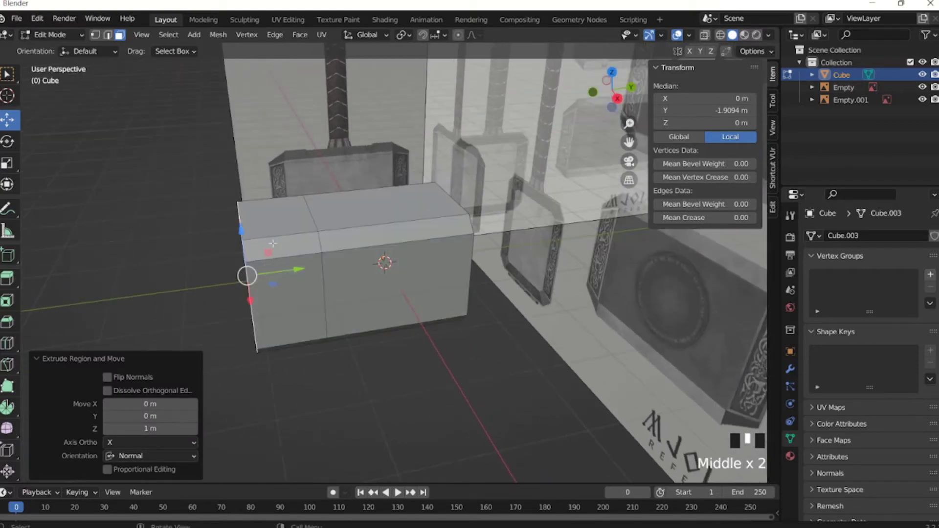
key(ctrl+z)
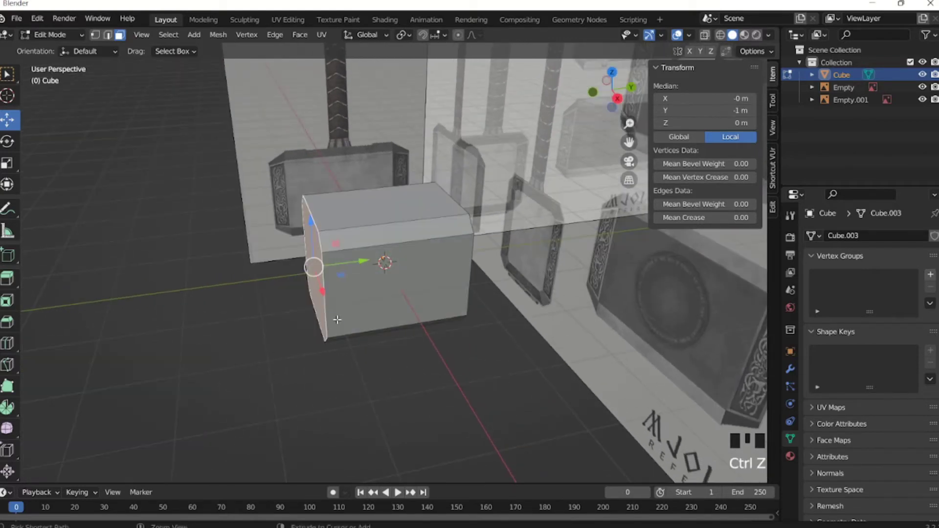
Extrude the selected end face on the negative Y side outward by 0.3 m and compare it with the side reference
key(w)
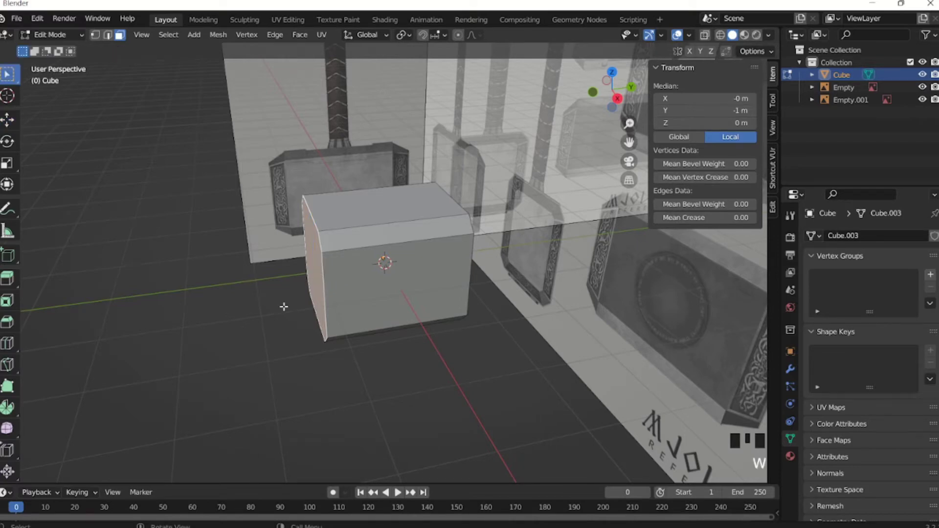
key(KP_Decimal)
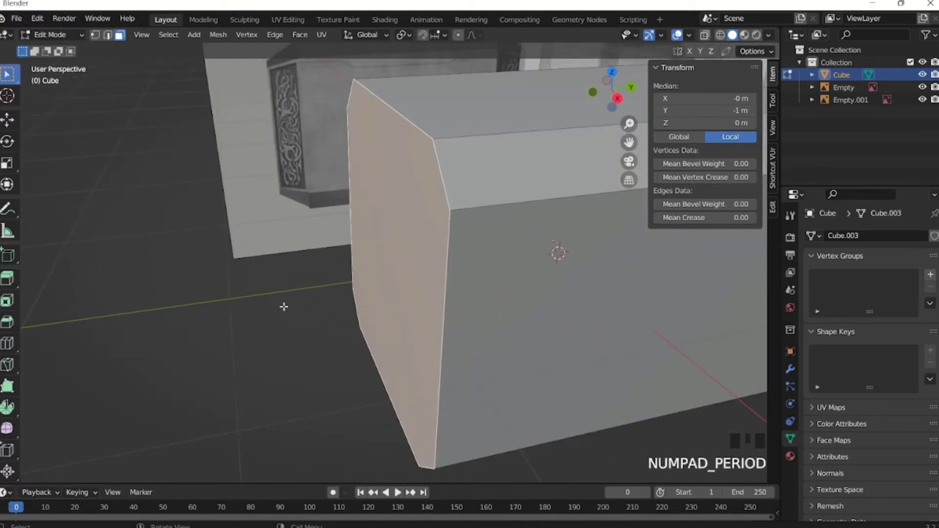
scroll(289, 303, down, 5)
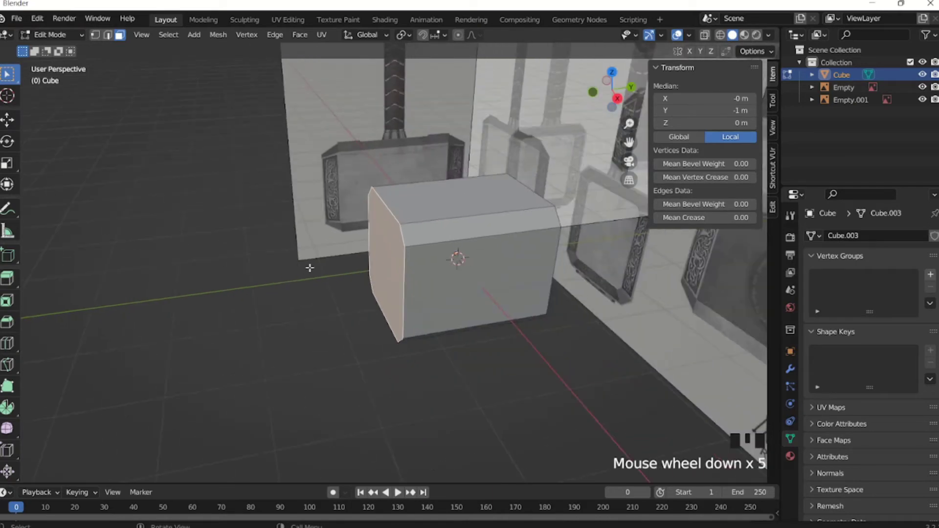
middle_drag(310, 269, 366, 265)
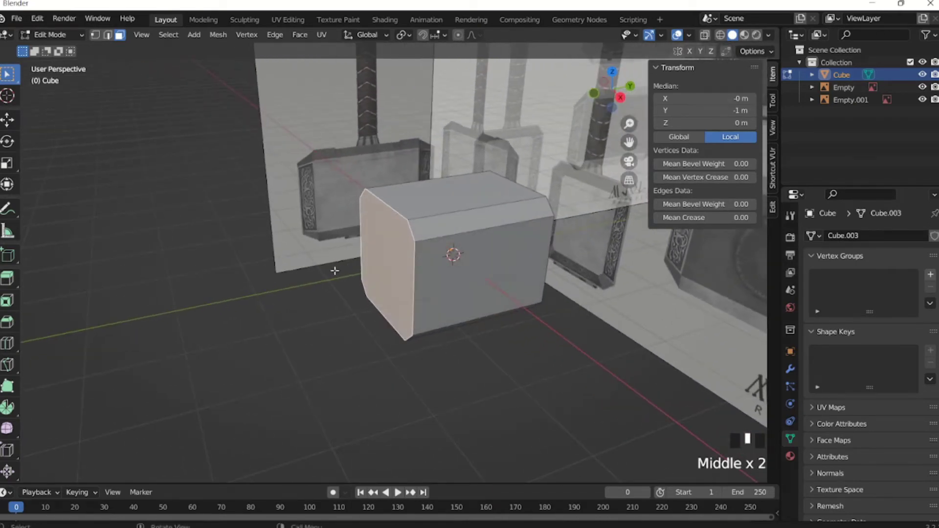
key(e)
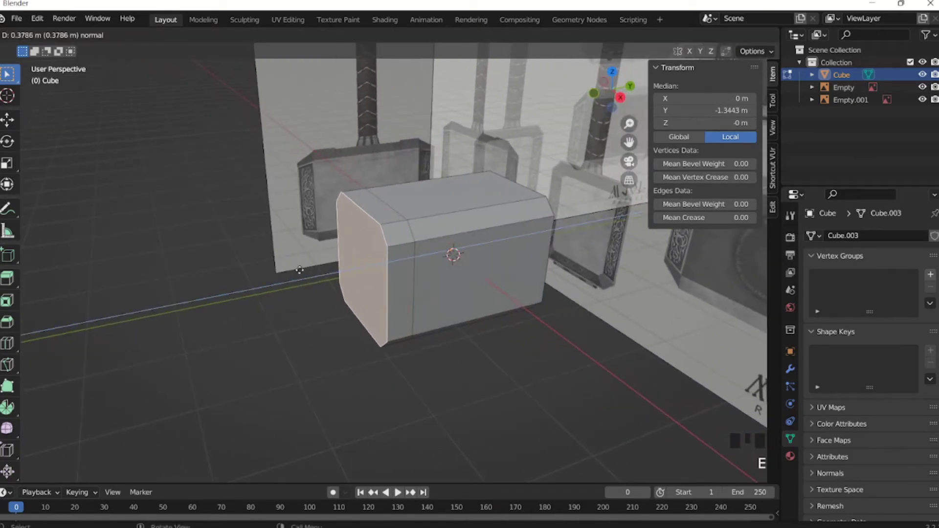
text(.3)
key(Return)
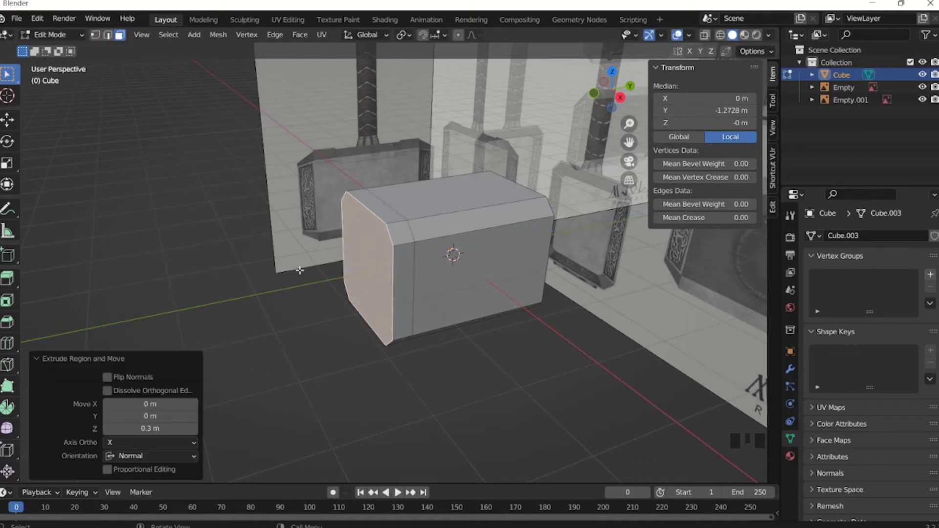
key(KP_3)
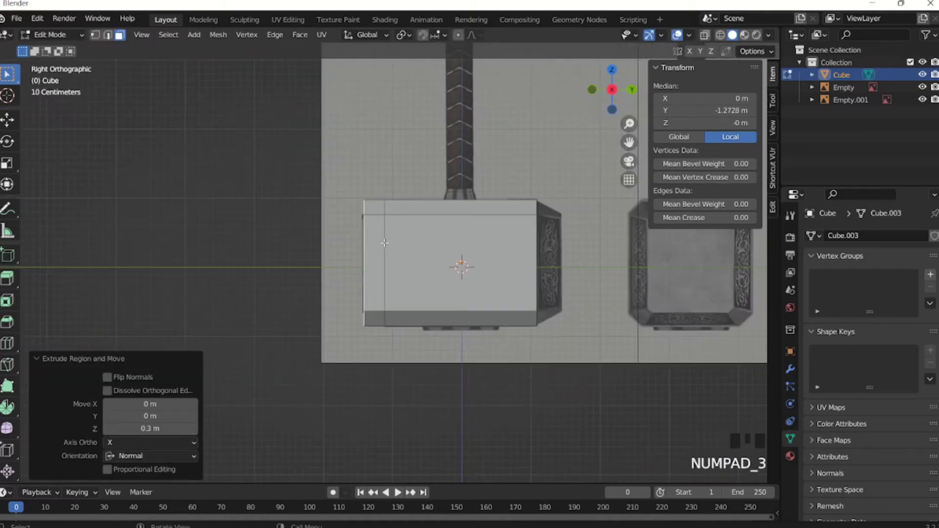
scroll(378, 249, up, 6)
scroll(380, 249, down, 8)
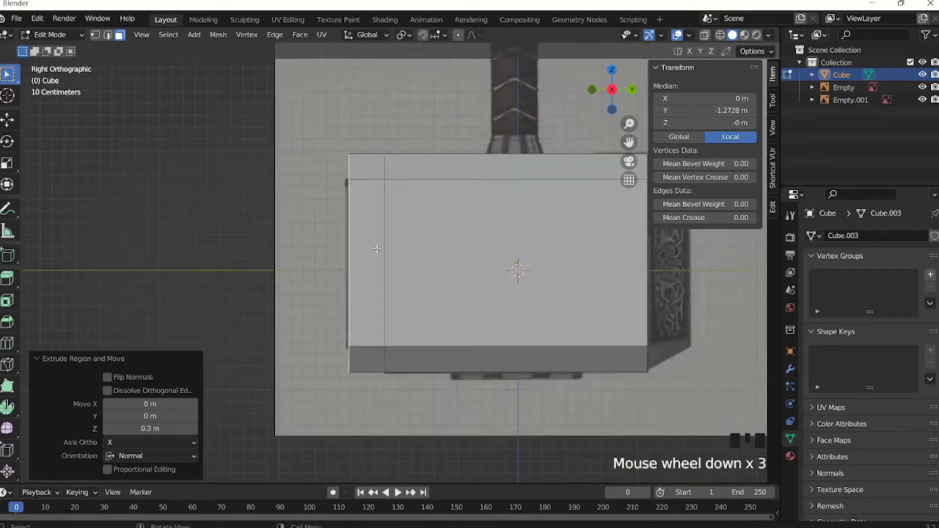
In Object Mode, move the front reference image back along Y by about 5.38 m, away from the hammer head
middle_drag(516, 268, 487, 284)
key(Tab)
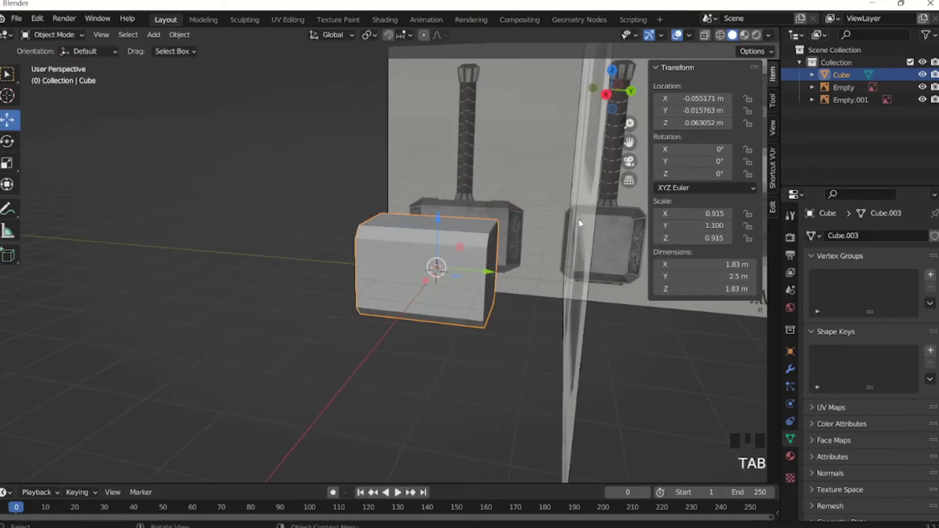
key(Tab)
scroll(582, 223, down, 5)
middle_drag(582, 223, 490, 233)
key(Tab)
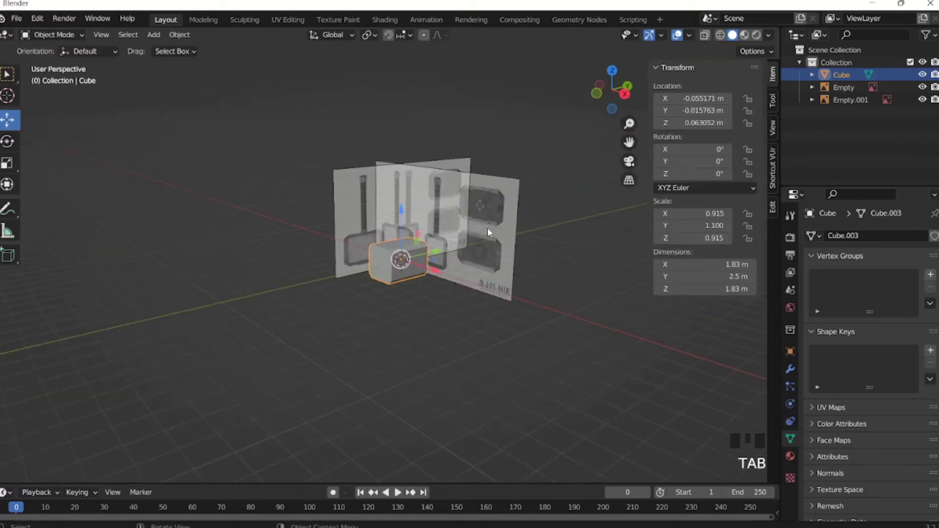
click(494, 229)
drag(501, 227, 529, 194)
key(Tab)
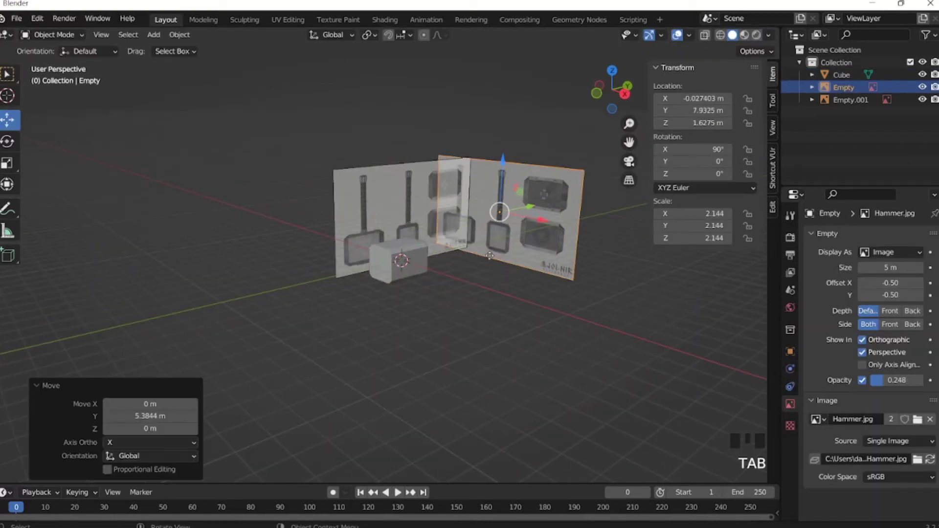
Move the side reference image farther away from the hammer head along the X axis
middle_drag(529, 194, 413, 280)
key(KP_1)
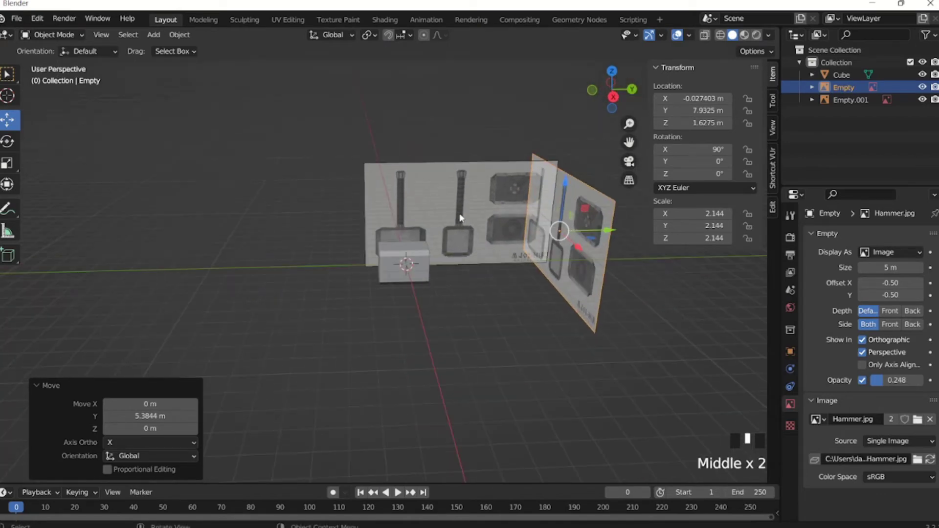
click(460, 216)
middle_drag(354, 264, 438, 276)
drag(372, 208, 260, 205)
Move the front reference image another 6.56 m or so back along Y and check both references in front and side view
click(460, 188)
drag(446, 182, 467, 233)
key(KP_1)
key(KP_2)
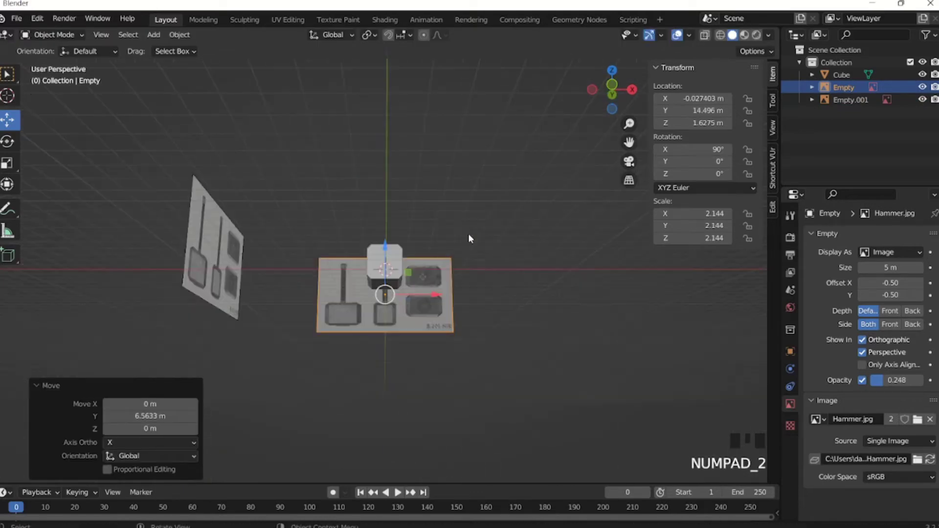
key(KP_1)
key(KP_3)
key(KP_1)
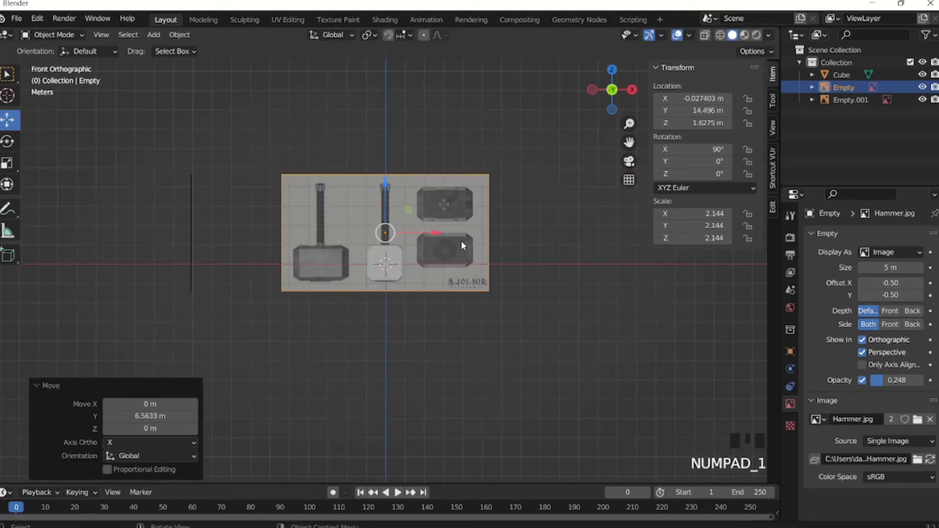
key(KP_3)
scroll(377, 293, up, 7)
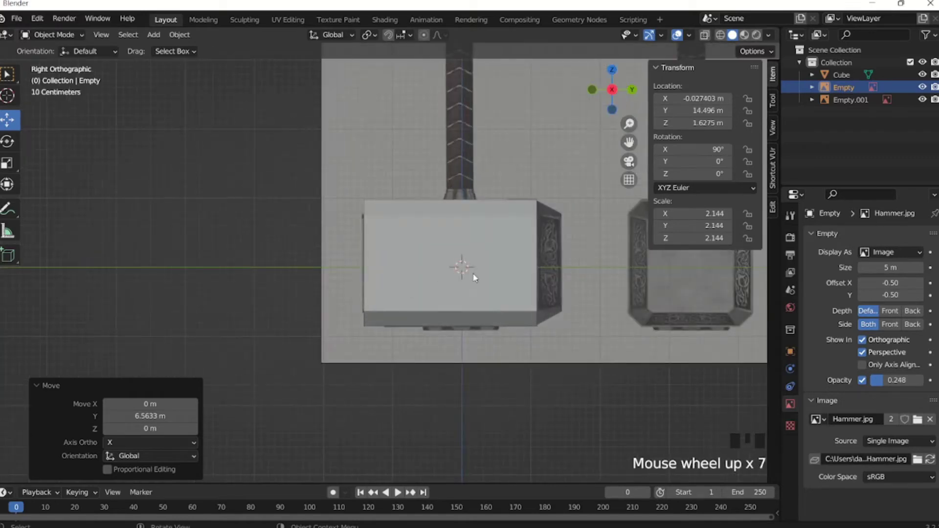
In Edit Mode, extrude the cube's end face on the positive Y side outward by 0.3 m and check it against the side reference
middle_drag(420, 274, 484, 281)
click(529, 280)
key(Tab)
click(460, 274)
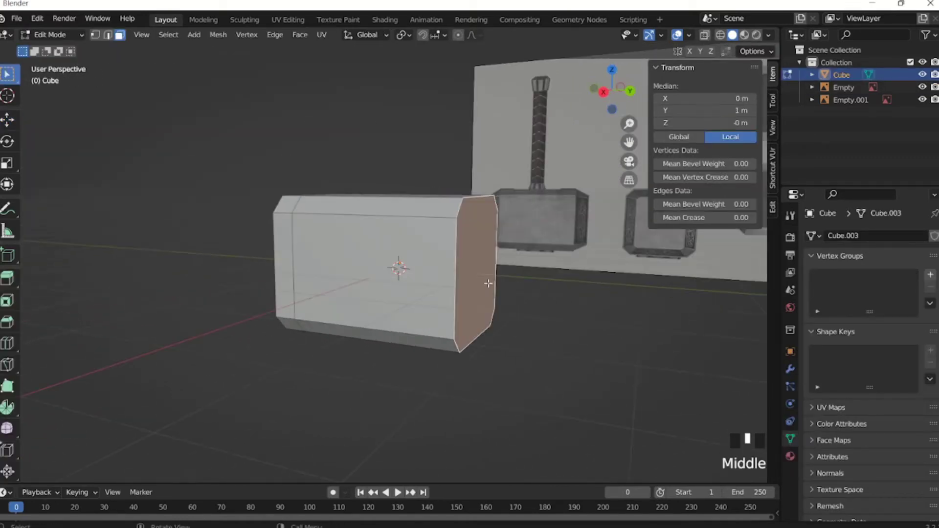
text(e)
text(0.3)
key(Return)
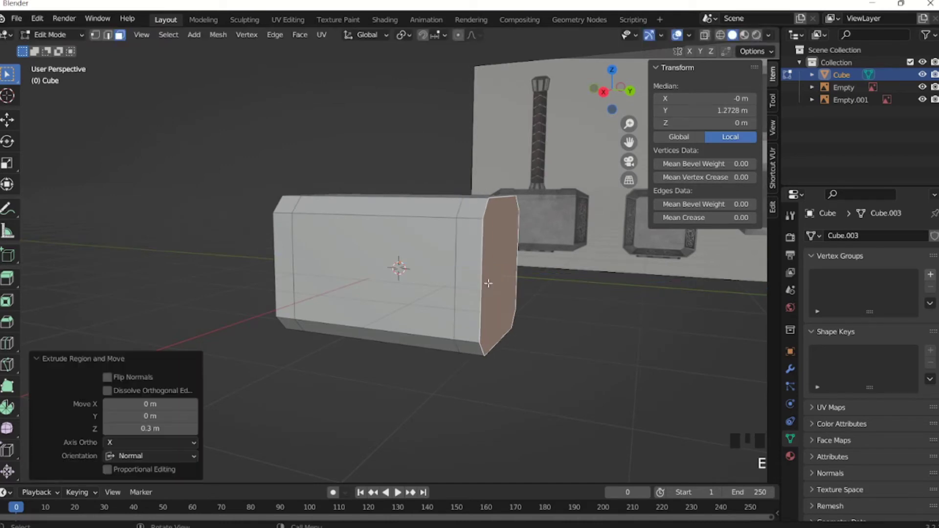
key(KP_3)
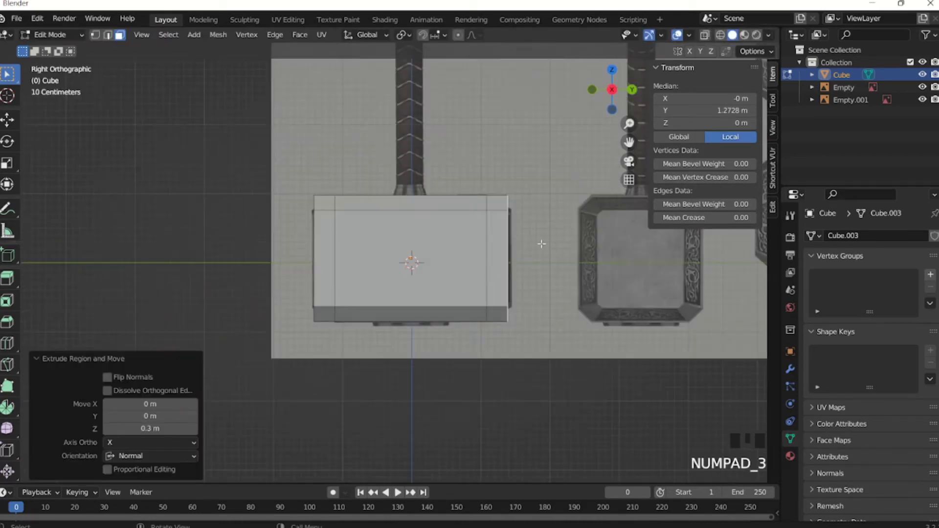
Taper the negative Y end of the hammer head by scaling its end face to 0.8
middle_drag(485, 238, 348, 252)
click(348, 252)
text(s)
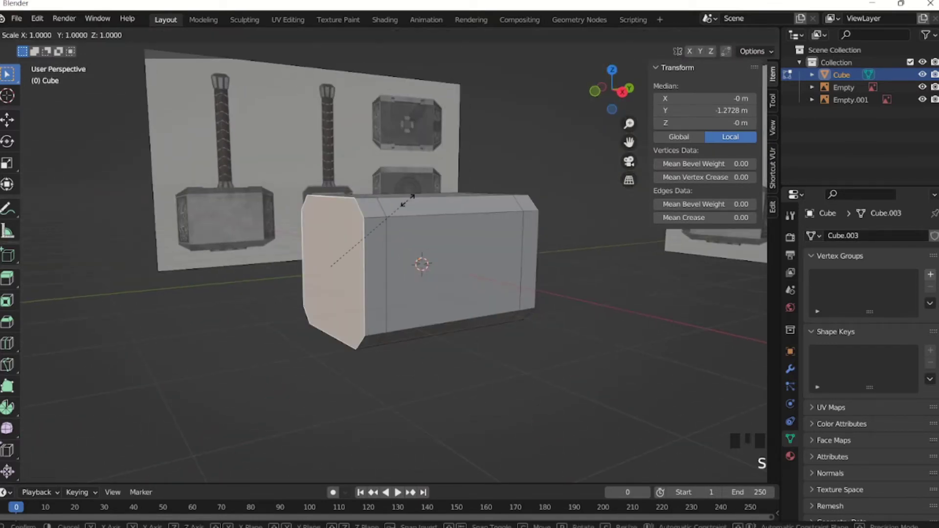
text(.8)
key(Return)
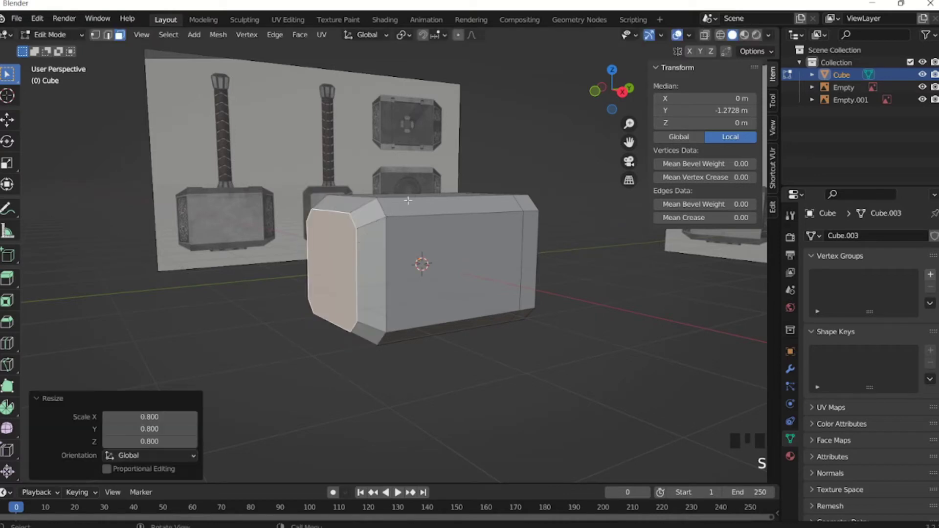
Scale the positive Y end face to 0.8 to taper the opposite end of the hammer head
middle_drag(408, 200, 492, 274)
click(494, 277)
text(s)
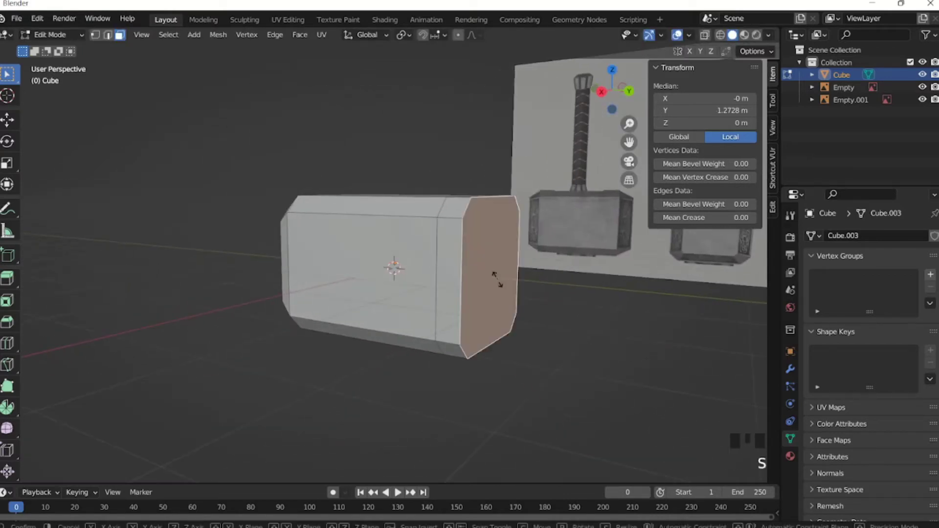
text(.8)
key(Return)
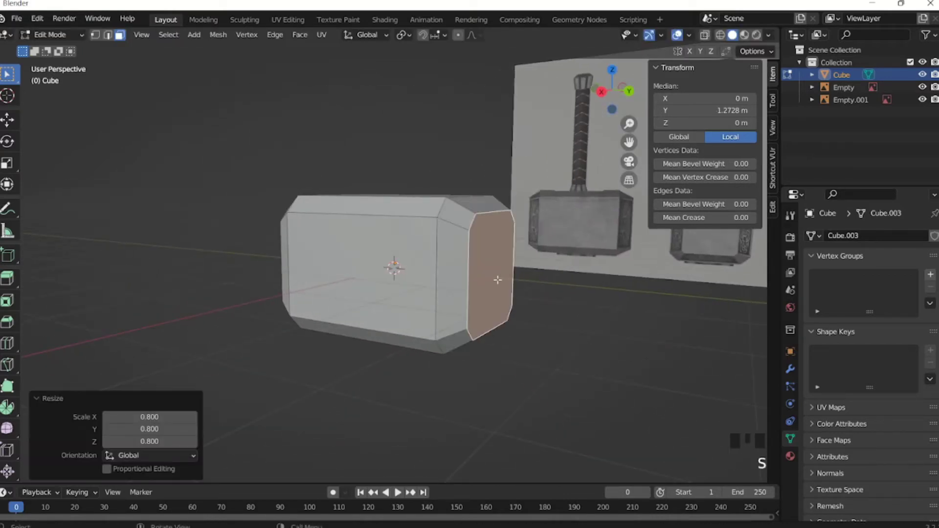
Compare the tapered head with the front and side references and examine the ornamented end panel in the front reference image
key(KP_3)
key(KP_1)
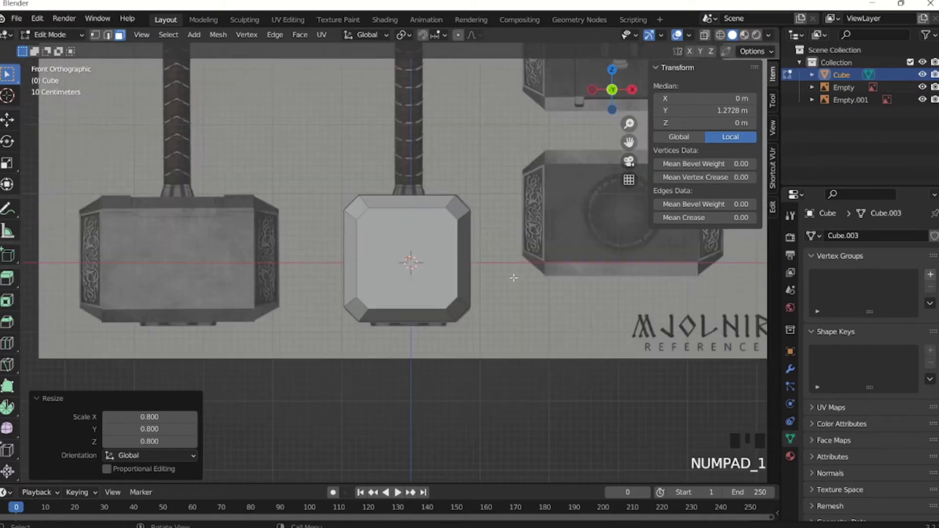
key(KP_3)
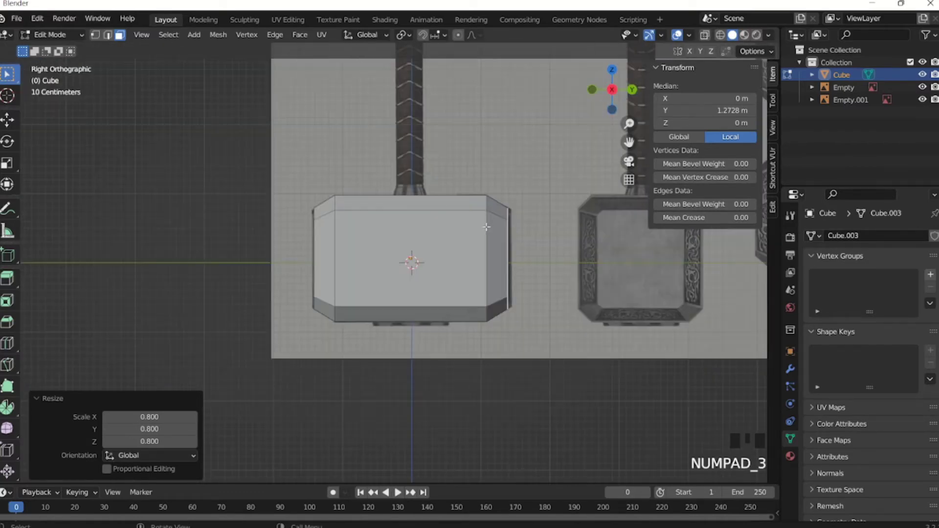
middle_drag(487, 227, 389, 265)
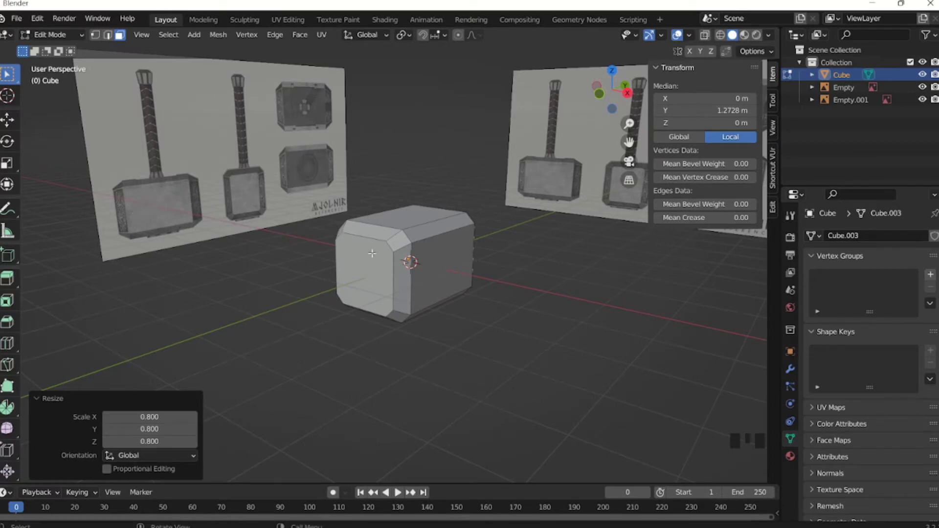
key(KP_1)
key(Up)
scroll(202, 251, up, 5)
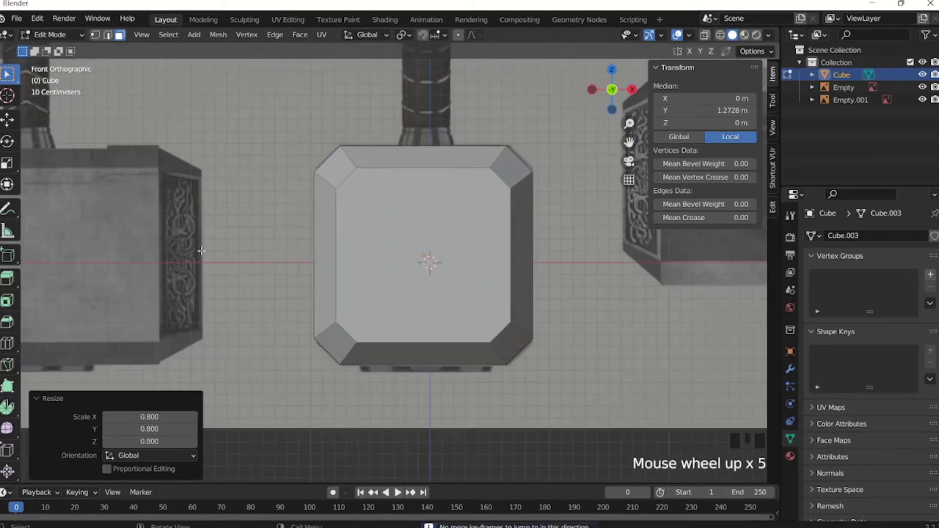
shift+middle_drag(202, 251, 396, 188)
scroll(396, 189, up, 3)
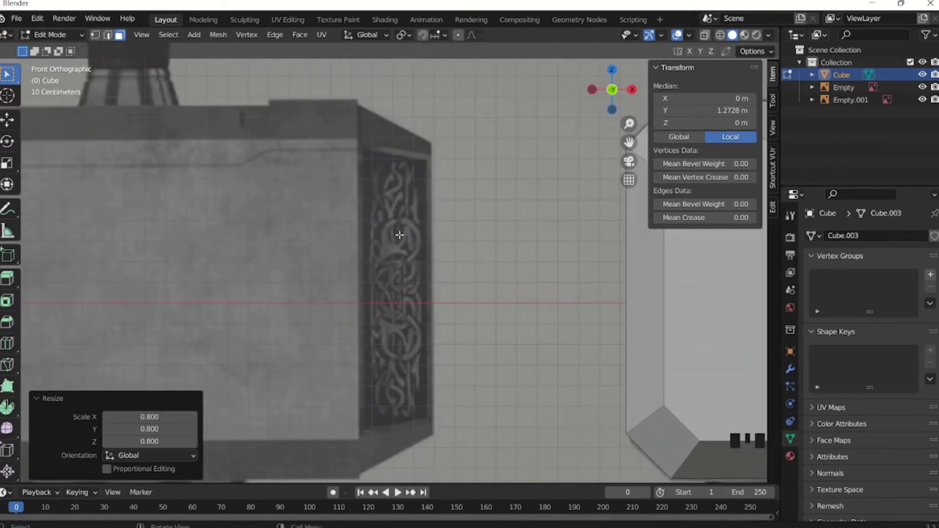
scroll(399, 235, down, 8)
middle_drag(532, 220, 301, 185)
scroll(463, 242, down, 2)
scroll(450, 269, up, 2)
In Object Mode, add a cylinder mesh for the handle and move it up along Z by about 2.47 m
key(Tab)
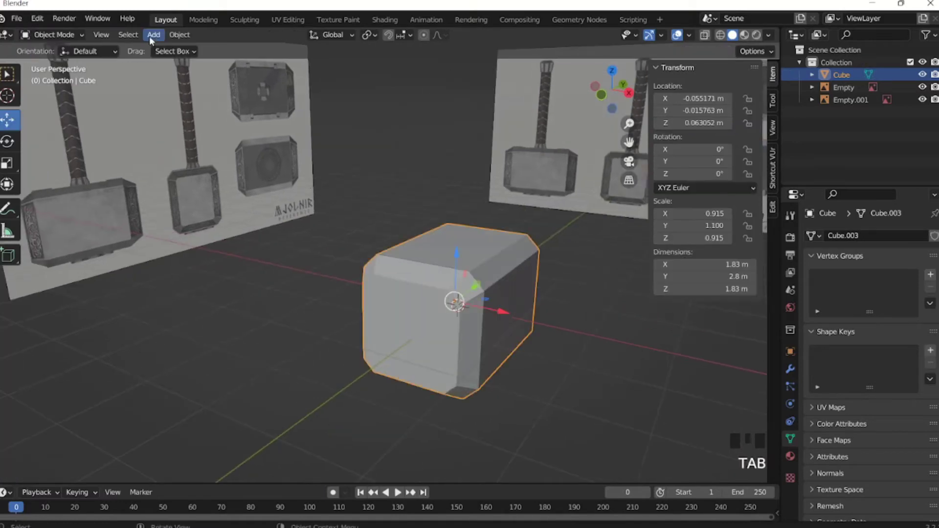
click(152, 34)
mouse_move(169, 49)
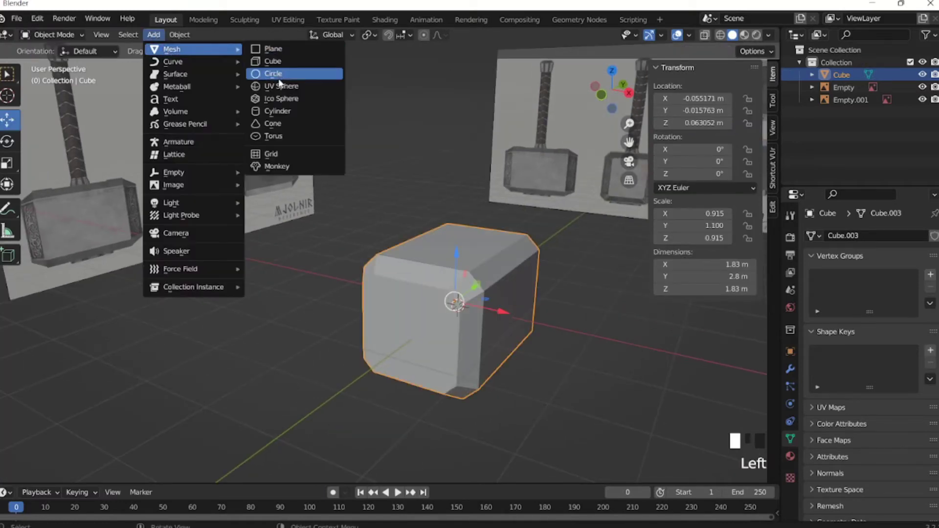
click(277, 111)
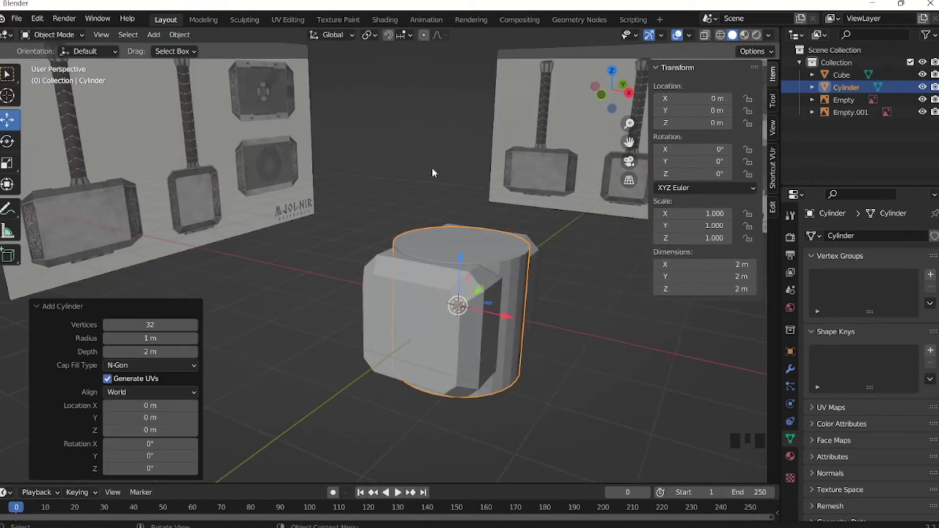
key(KP_1)
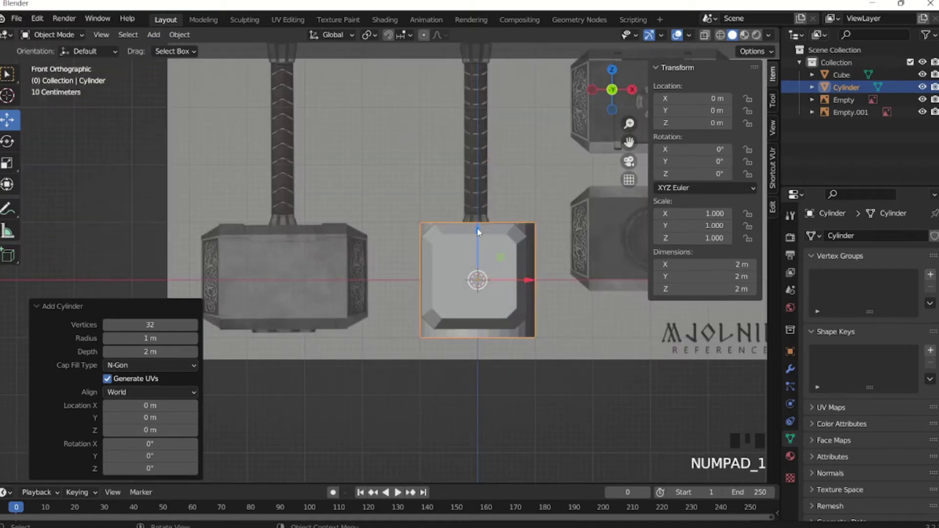
drag(477, 228, 477, 86)
Scale the cylinder down uniformly to about 0.22 to match the handle's width in the front reference
shift+middle_drag(512, 98, 510, 155)
key(s)
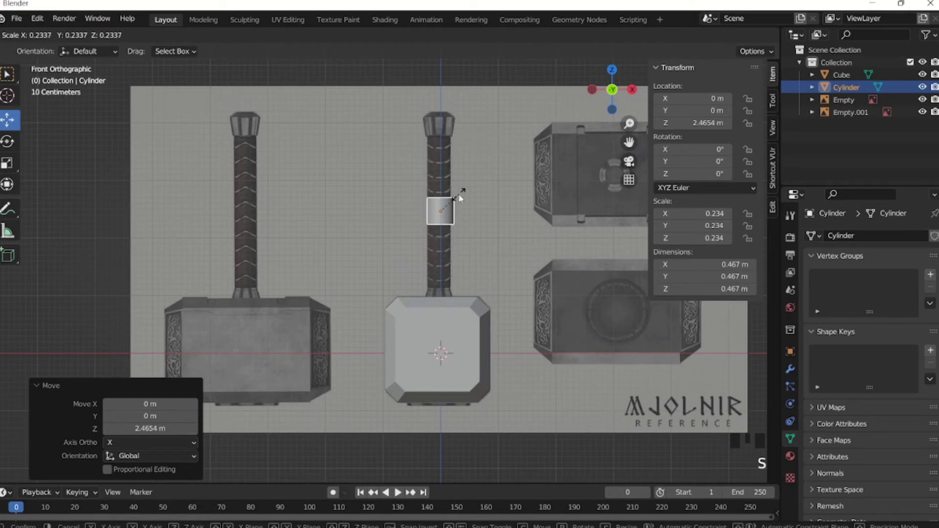
click(468, 211)
scroll(476, 252, up, 3)
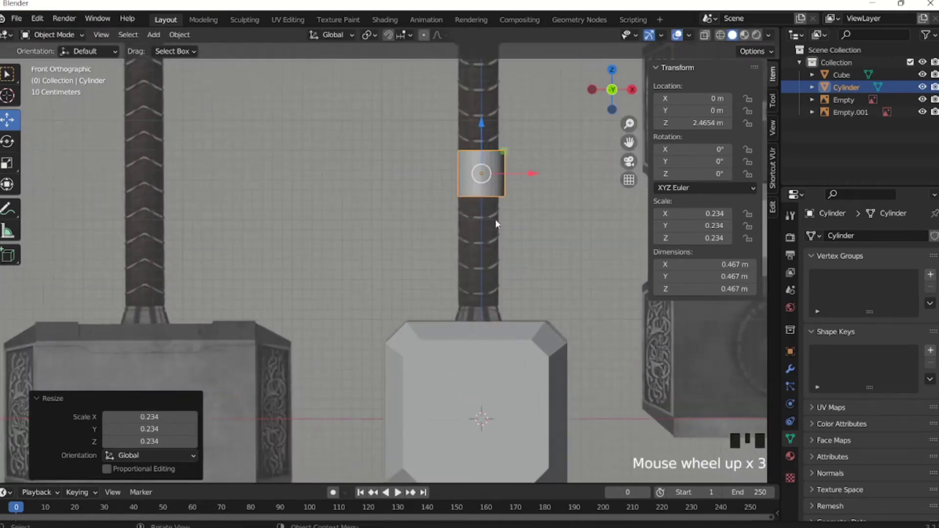
shift+middle_drag(533, 226, 444, 284)
scroll(436, 253, up, 3)
scroll(436, 250, down, 4)
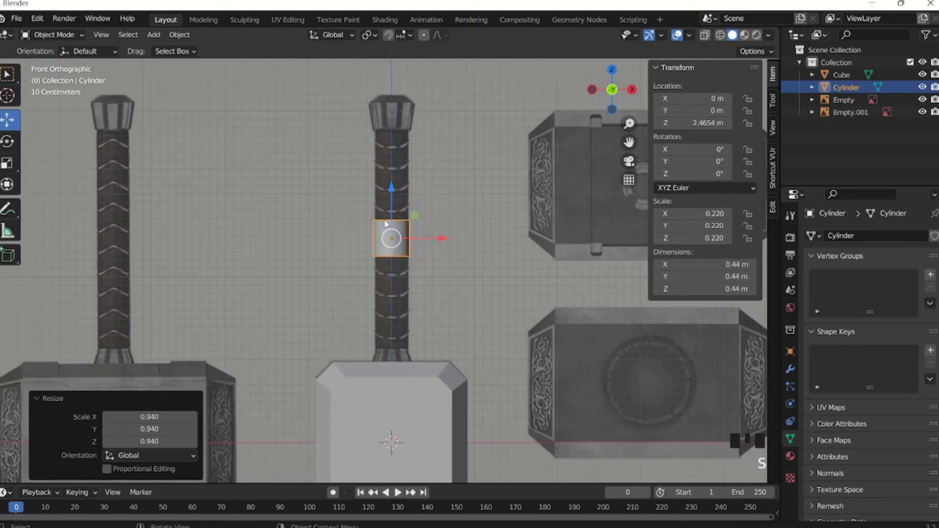
key(s)
click(423, 179)
Scale the handle cylinder along Z by about 6.92 to span the handle length in the front reference
key(s)
key(z)
right_click(426, 209)
key(s)
key(z)
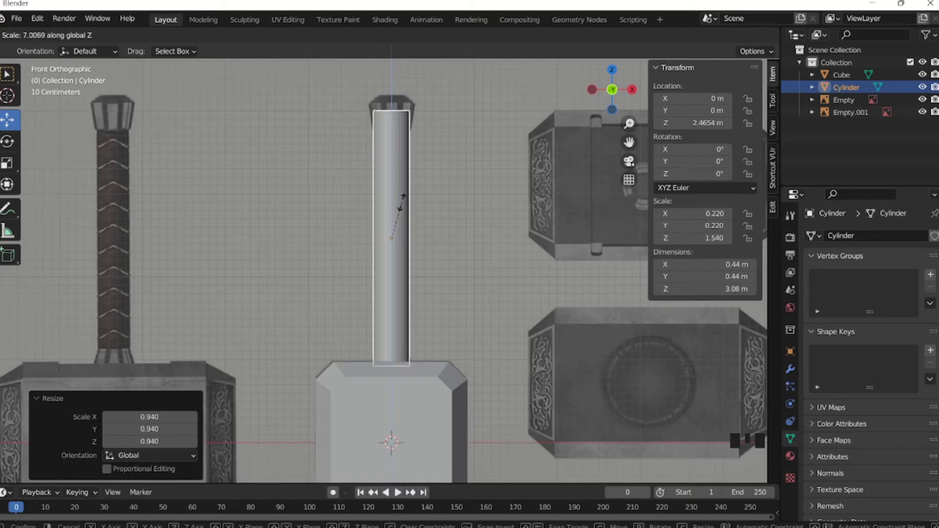
click(401, 199)
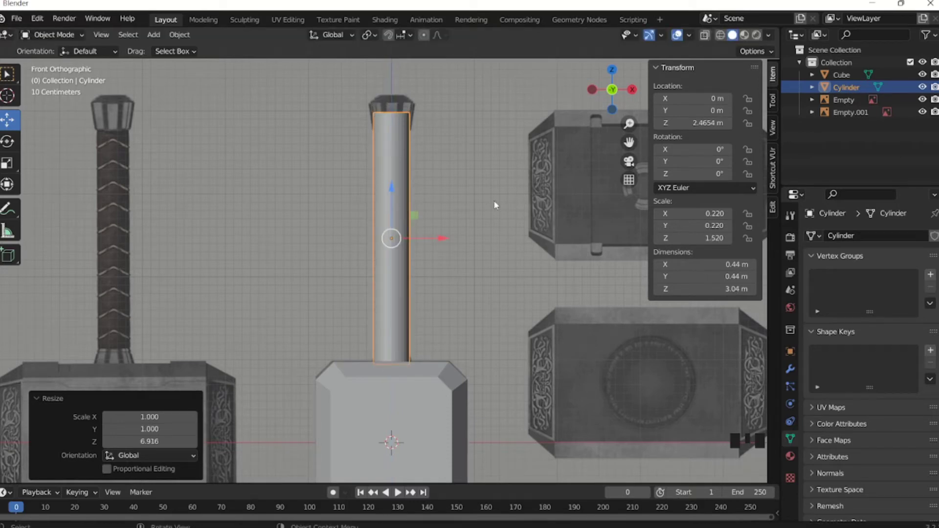
Turn on X-ray and, in Edit Mode, add one loop cut near the cylinder's upper end at a slide factor of about -0.866
click(705, 35)
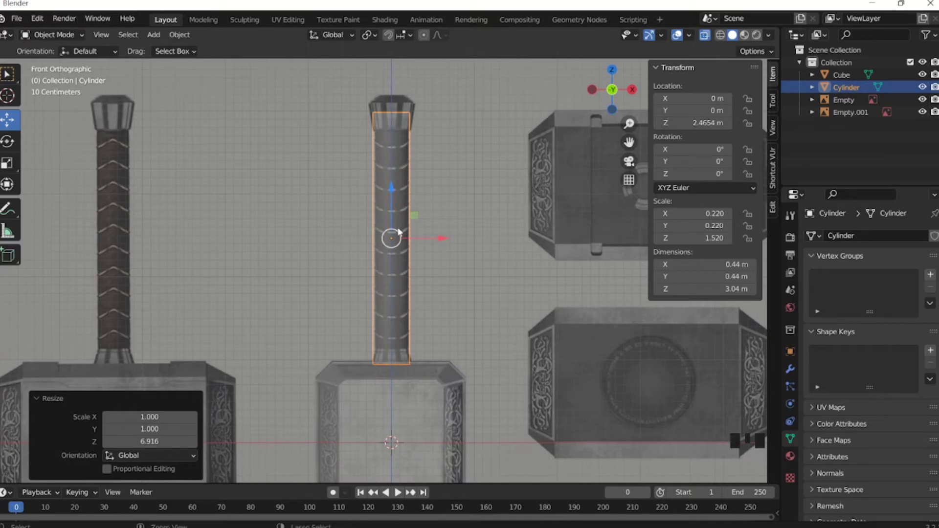
key(ctrl+r)
key(Tab)
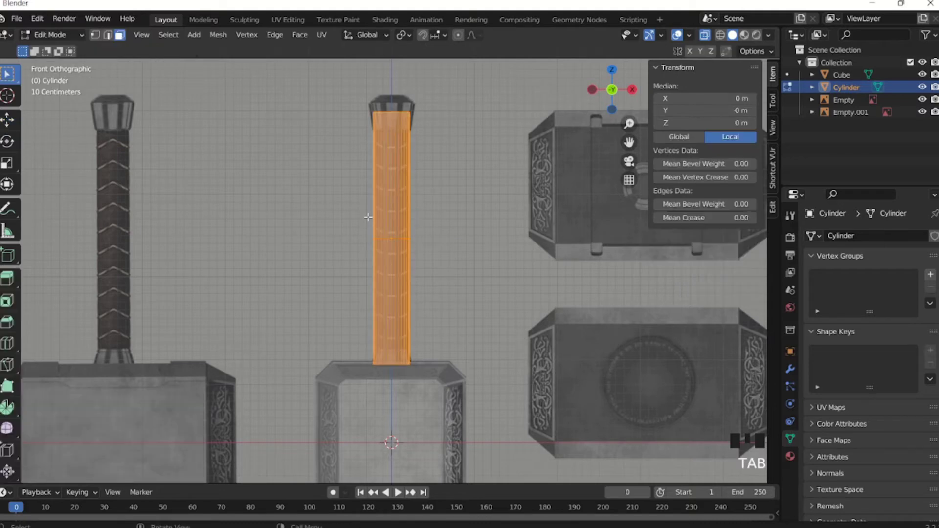
key(ctrl+r)
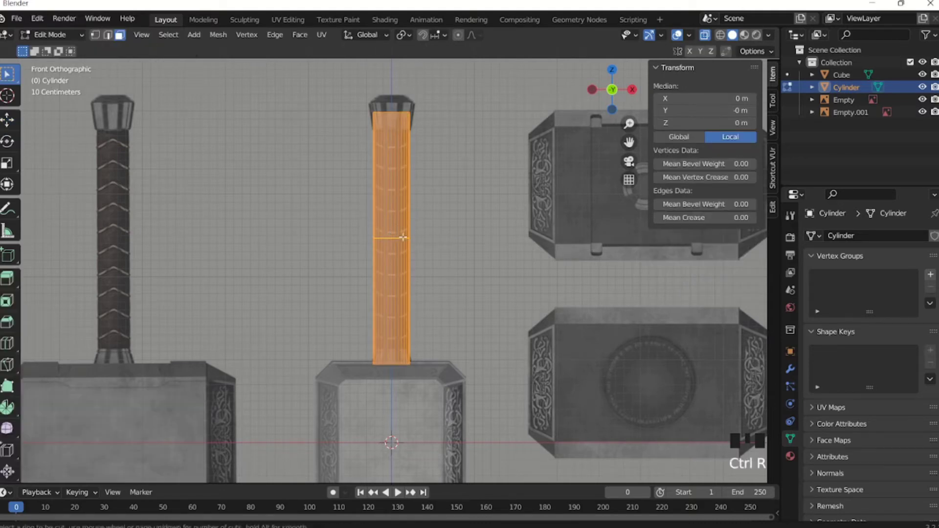
click(396, 245)
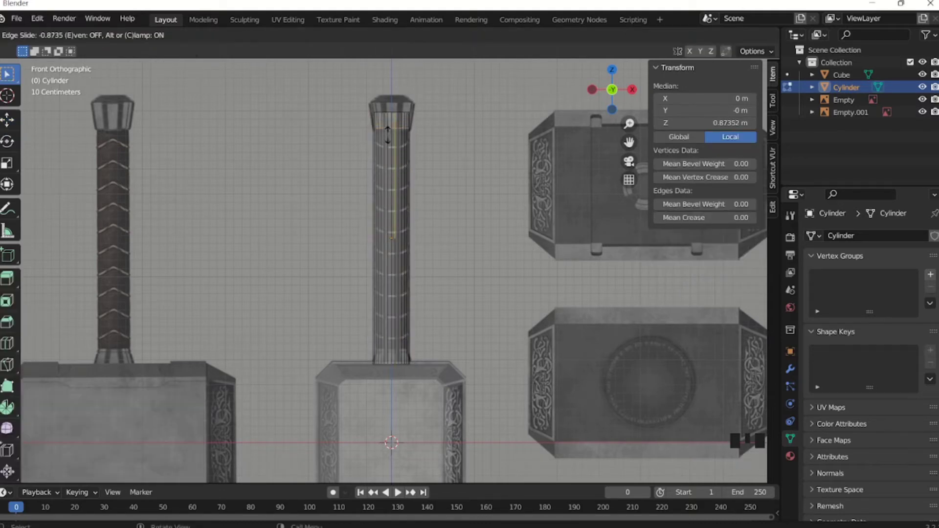
click(388, 135)
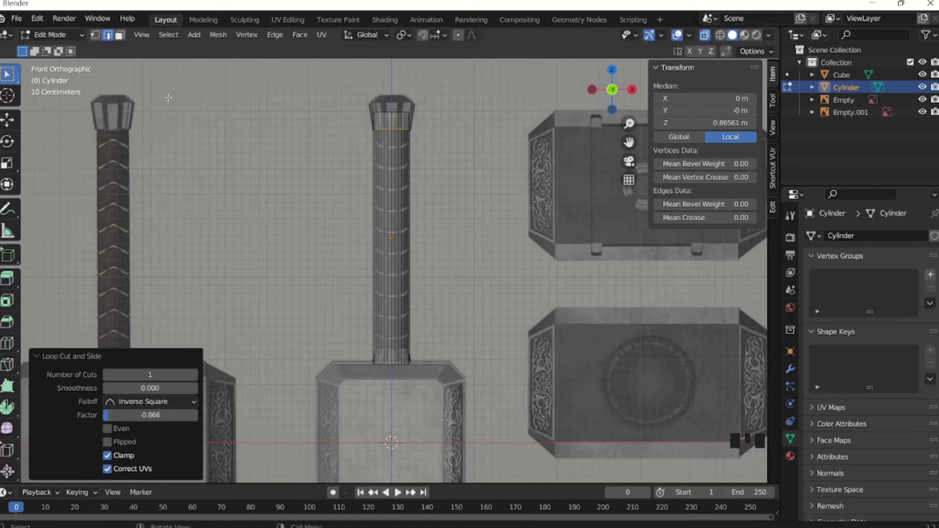
In vertex select mode with X-ray on, box-select the cylinder's entire top ring of vertices and check it in perspective
click(94, 37)
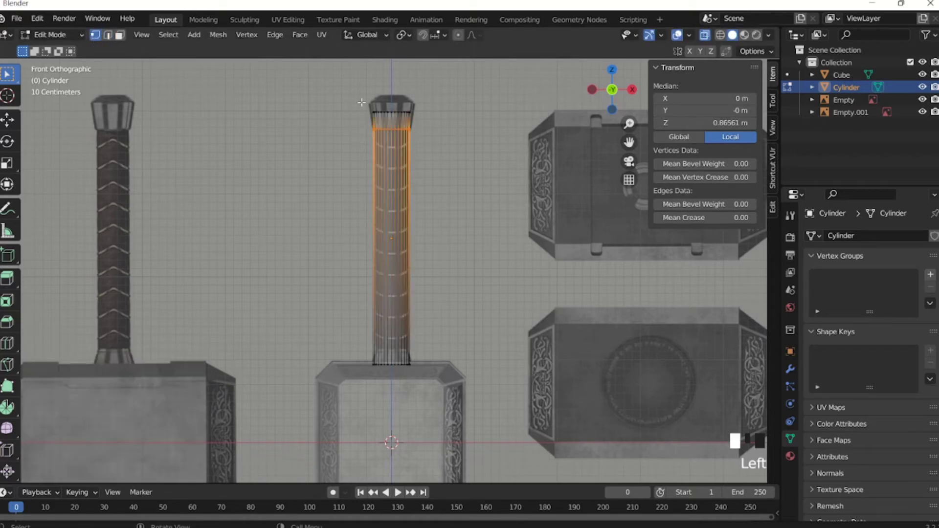
drag(336, 96, 434, 118)
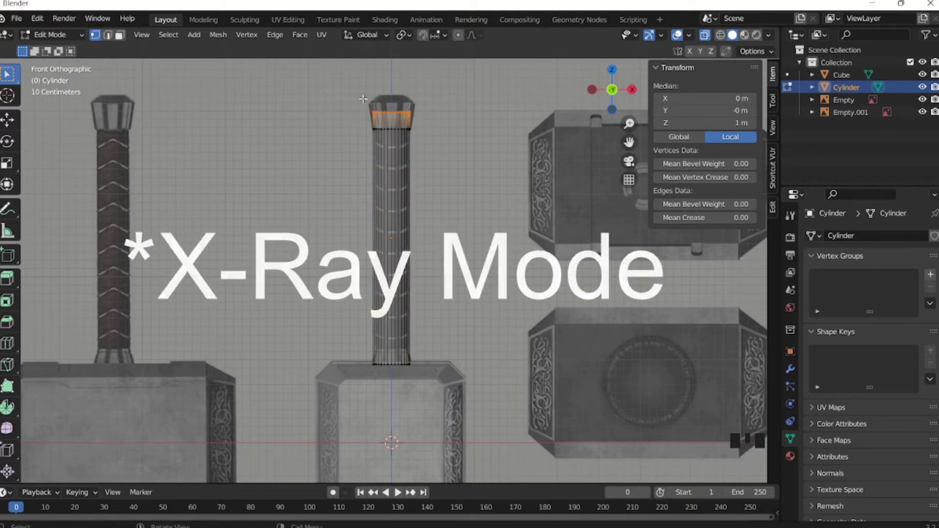
drag(345, 90, 427, 119)
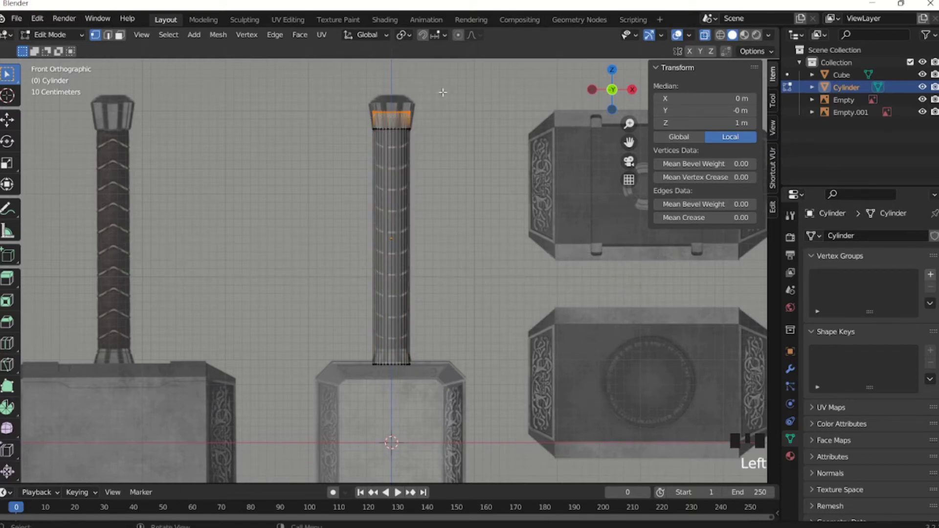
middle_drag(442, 92, 421, 133)
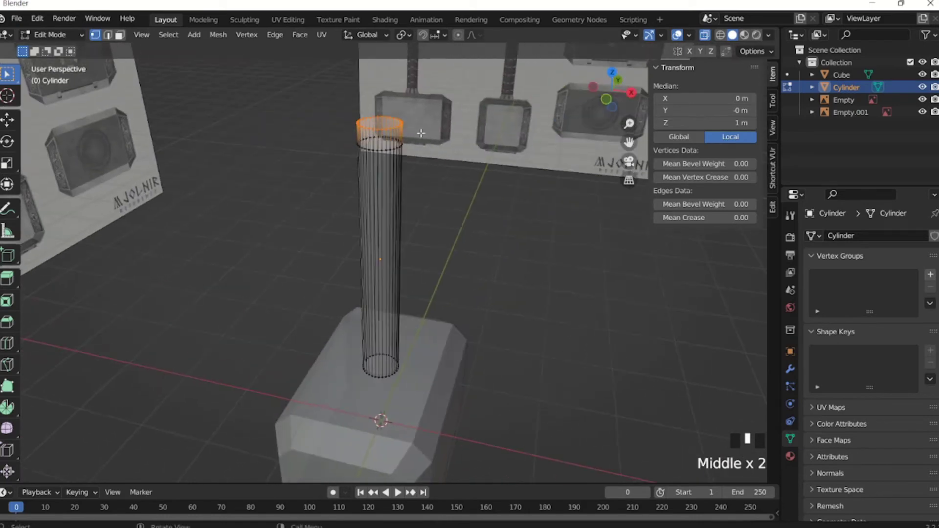
key(KP_1)
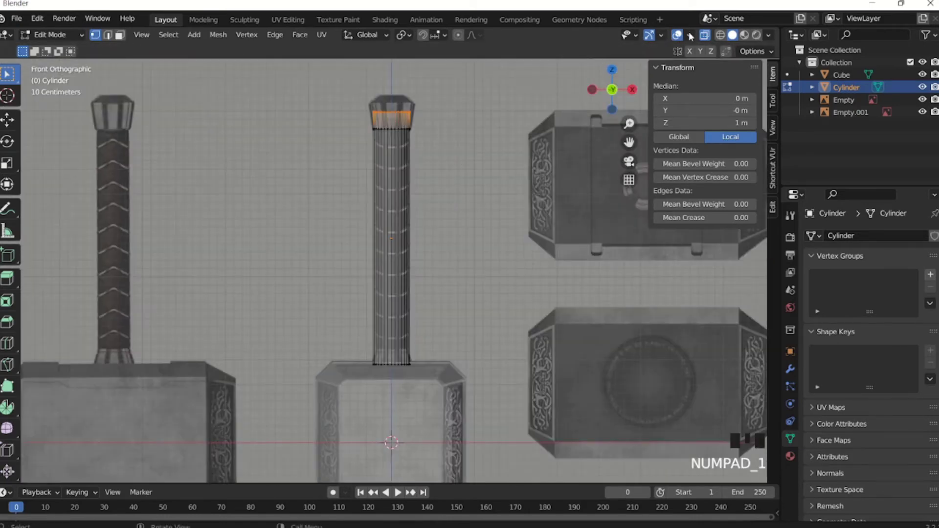
Turn X-ray off and try selecting the handle's upper vertices, checking the selection from another angle
click(706, 35)
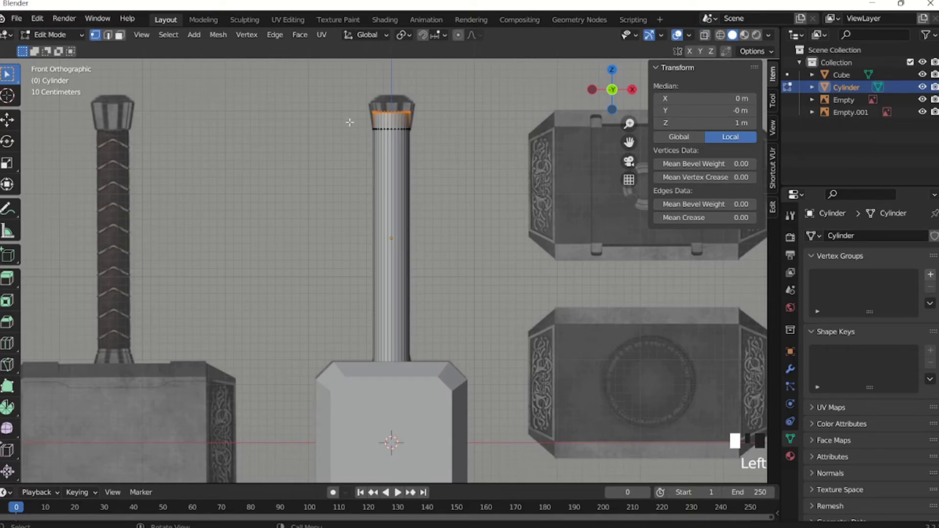
click(409, 138)
middle_drag(428, 140, 456, 185)
key(KP_1)
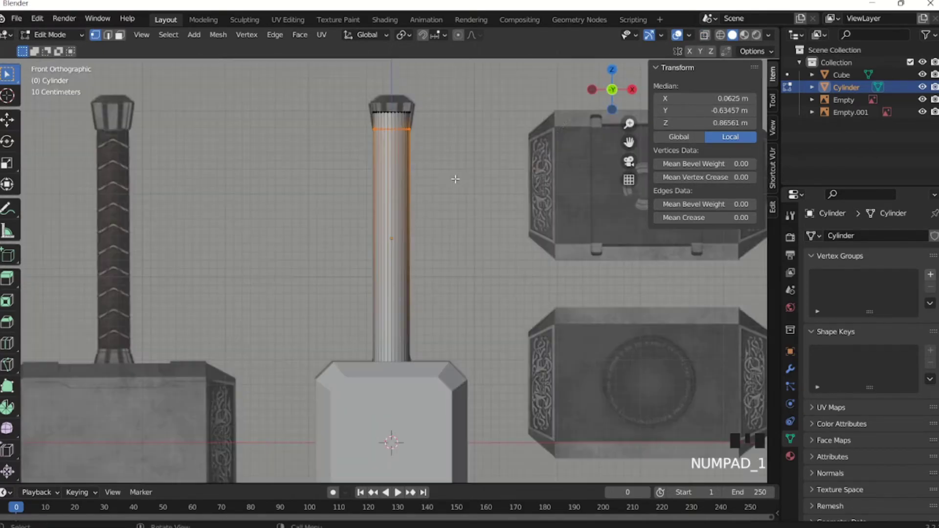
With X-ray back on, select the top vertex ring, raise it about 0.096 m along Z and scale it by 1.227 to flare the pommel
click(704, 36)
click(357, 93)
drag(333, 94, 435, 121)
shift+middle_drag(442, 98, 396, 134)
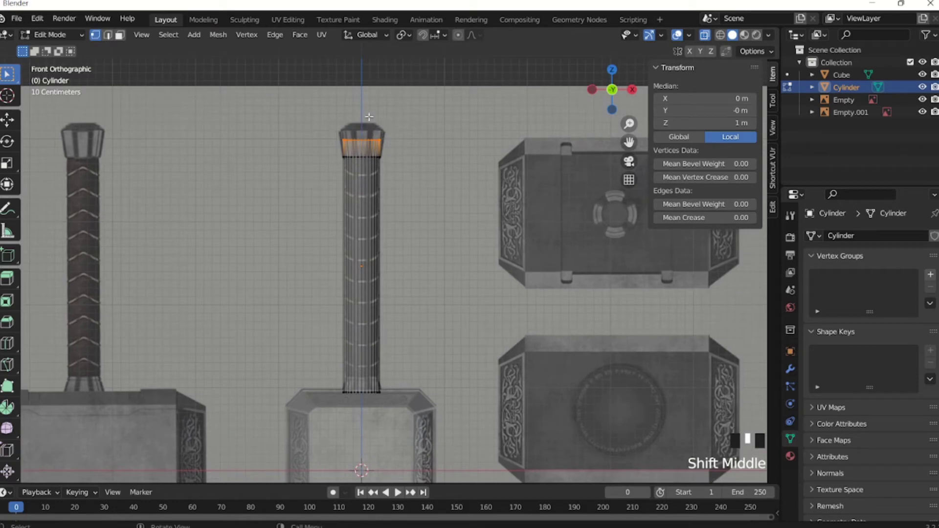
click(8, 120)
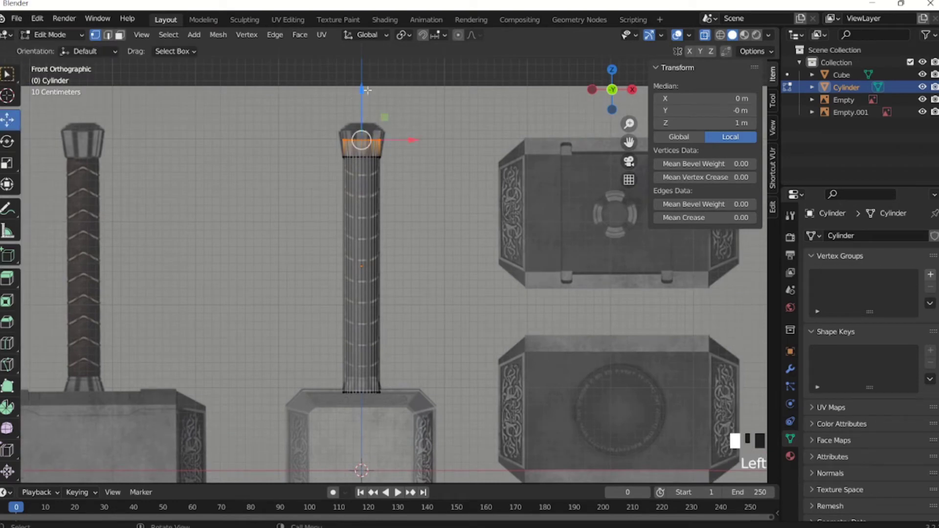
drag(367, 90, 363, 77)
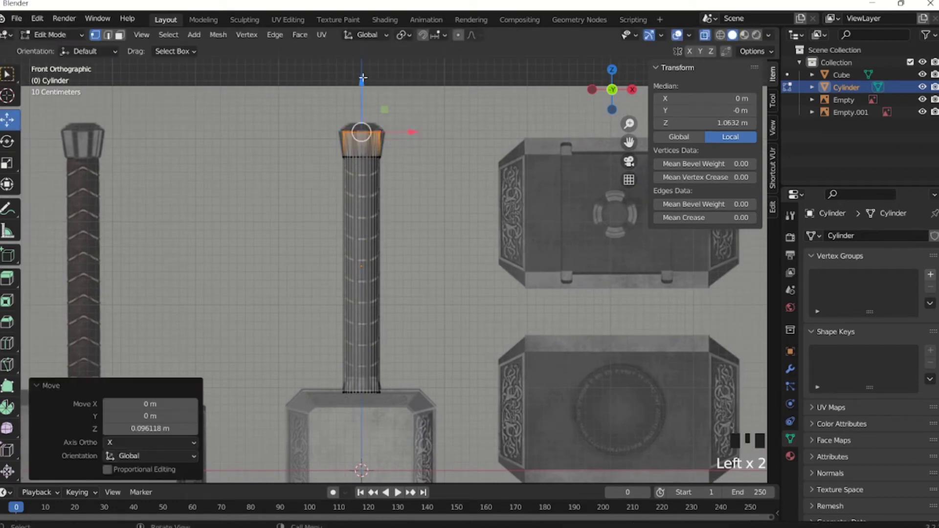
key(s)
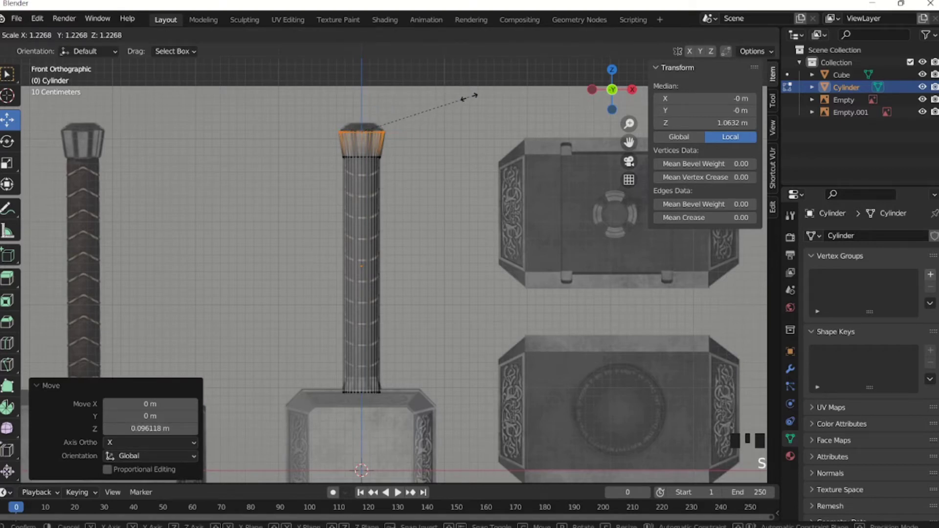
click(469, 96)
Extrude the flared top face up about 0.102 m and scale it to 0.619 to form the pommel's tapered cap
key(e)
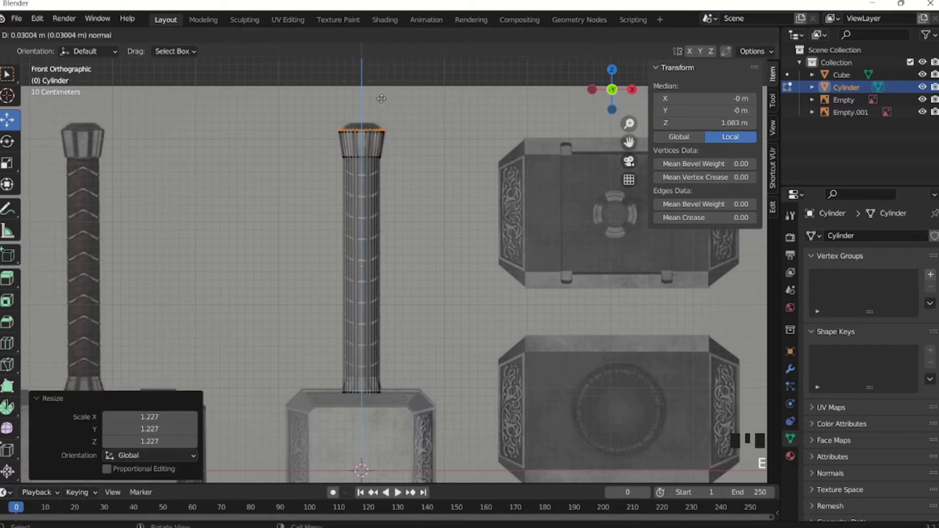
click(381, 93)
key(s)
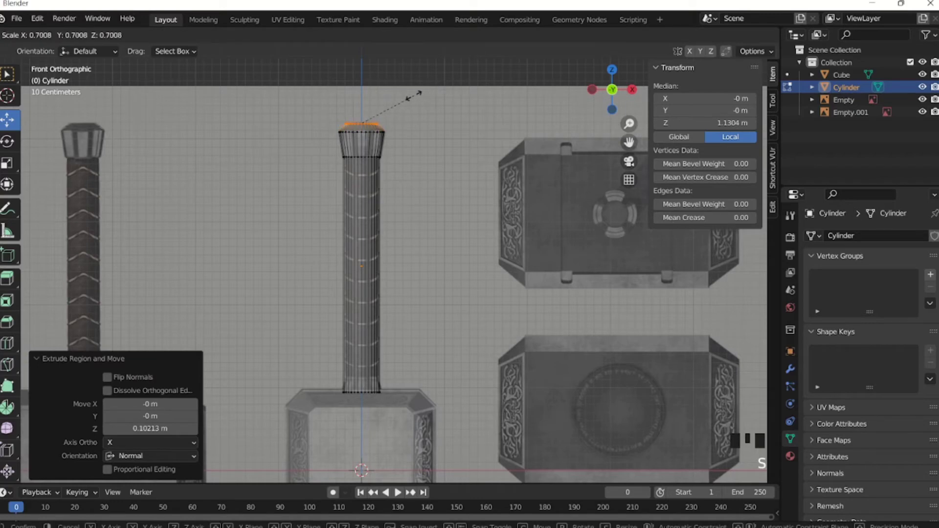
click(406, 97)
scroll(393, 96, up, 4)
shift+middle_drag(358, 147, 393, 312)
shift+middle_drag(394, 183, 415, 232)
scroll(415, 231, down, 3)
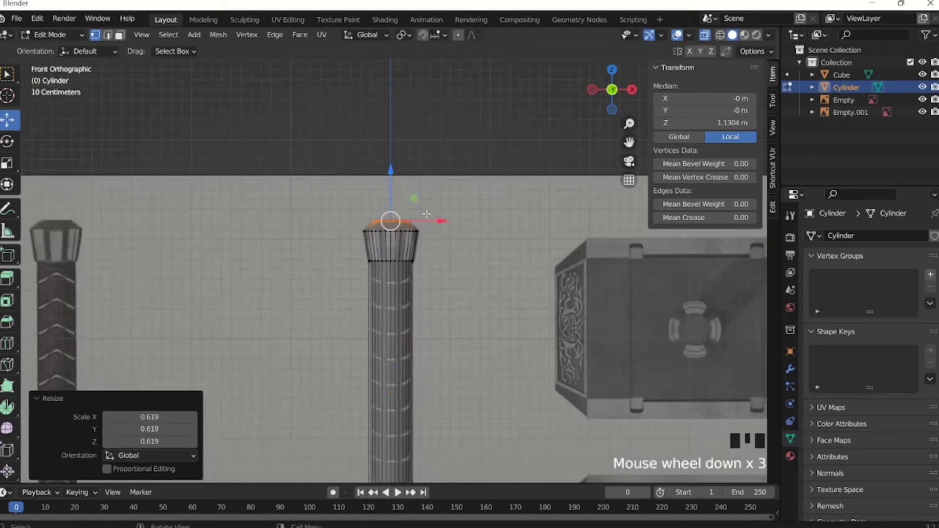
Add one loop cut near the handle's lower end, just above the hammer head, at a slide factor of about 0.873
shift+middle_drag(419, 406, 419, 232)
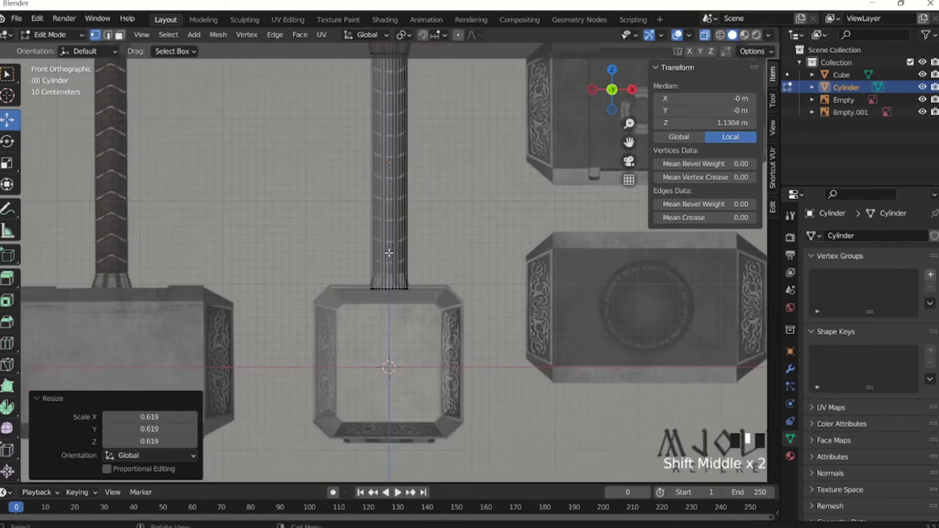
key(ctrl+r)
click(386, 190)
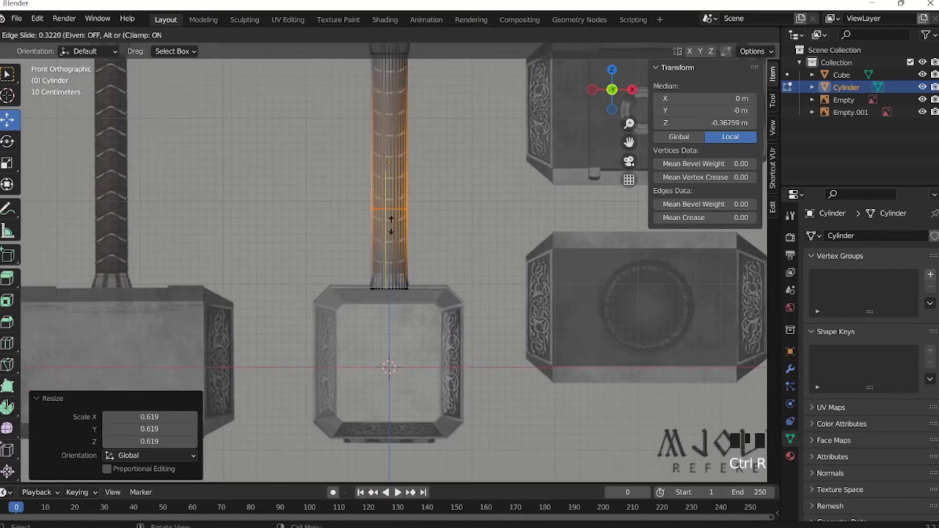
click(390, 298)
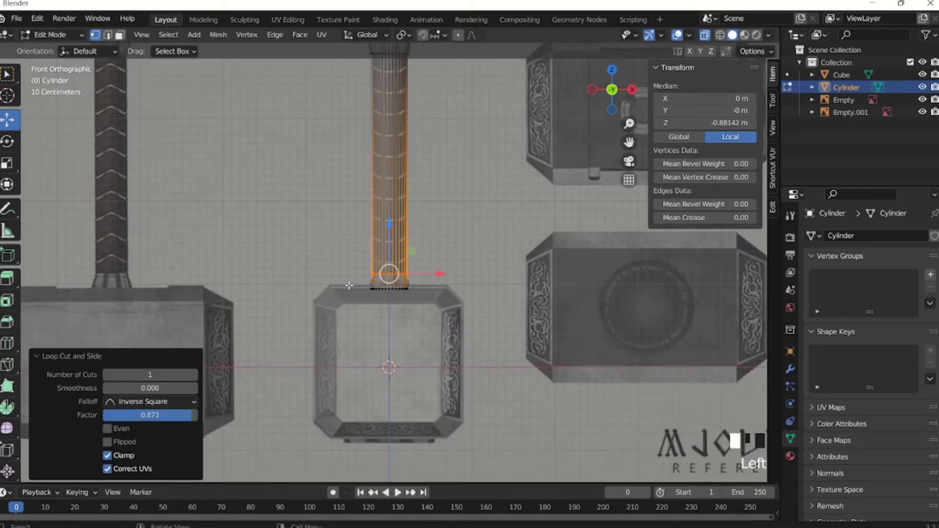
Select the handle's lowest edge ring and scale it by 1.309 to flare the collar above the hammer head
alt+click(390, 288)
key(s)
click(452, 297)
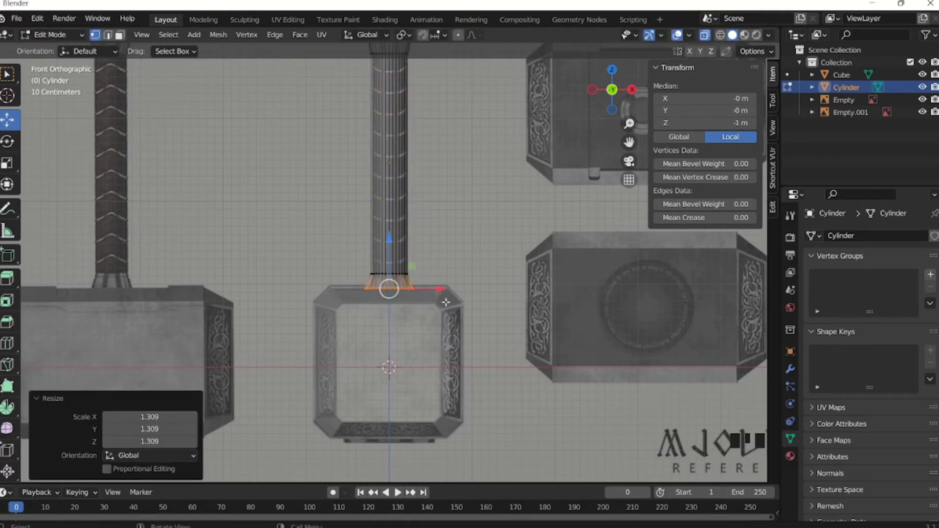
Extrude the handle's bottom face down about 1.8 m through the head, scale it by 2.035 and nudge it slightly along Z
shift+middle_drag(429, 345, 433, 310)
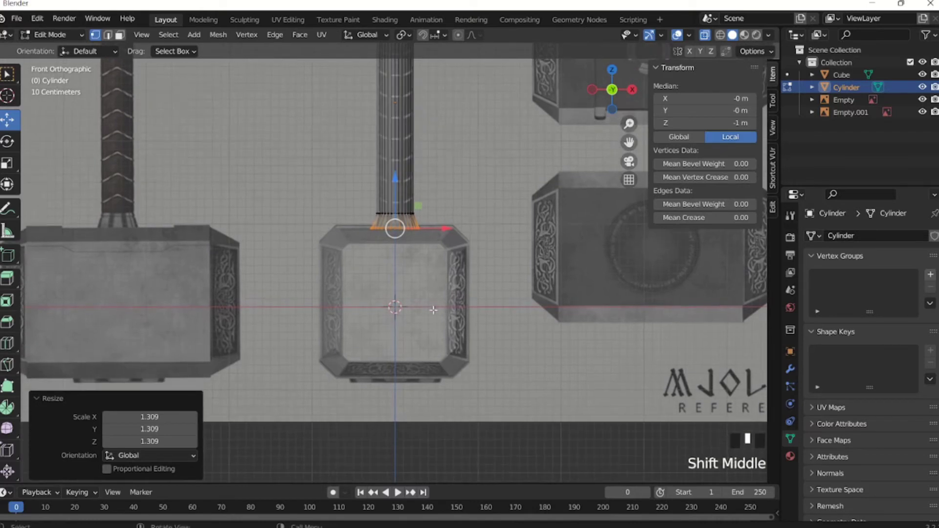
key(e)
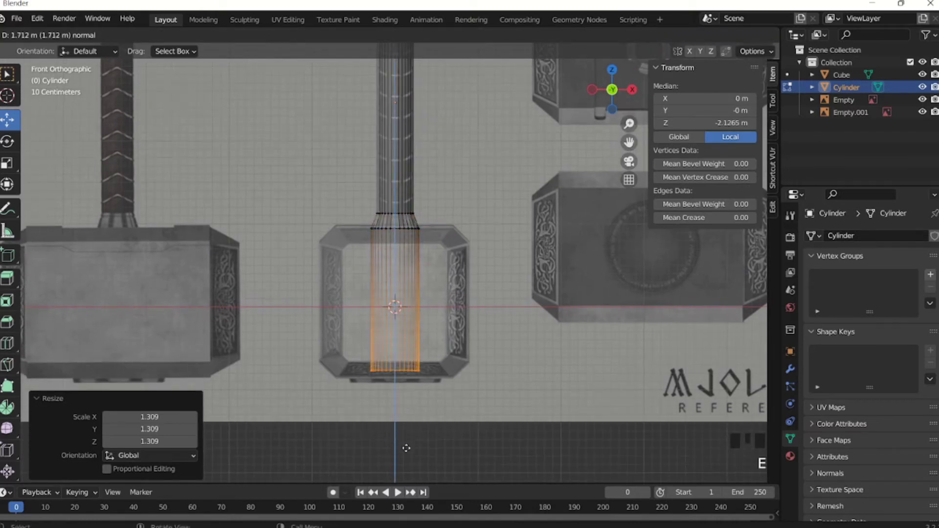
click(406, 453)
key(s)
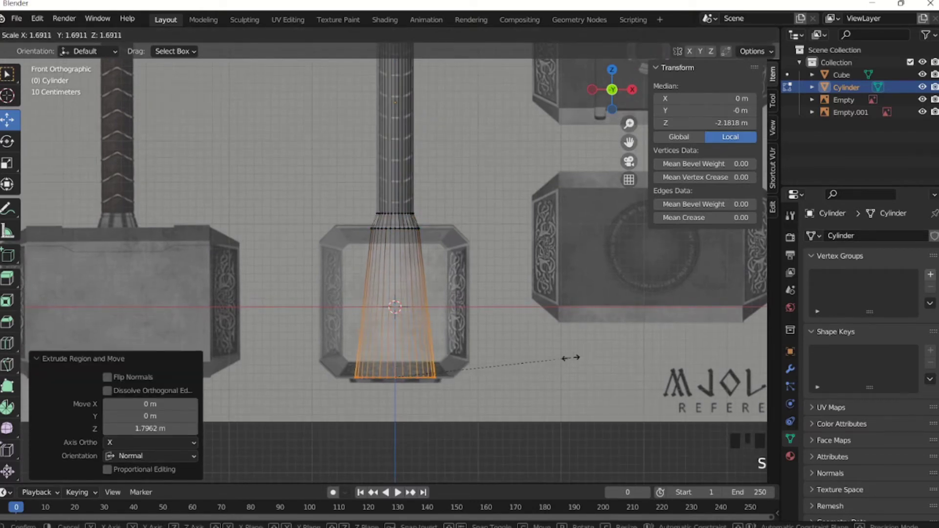
click(607, 347)
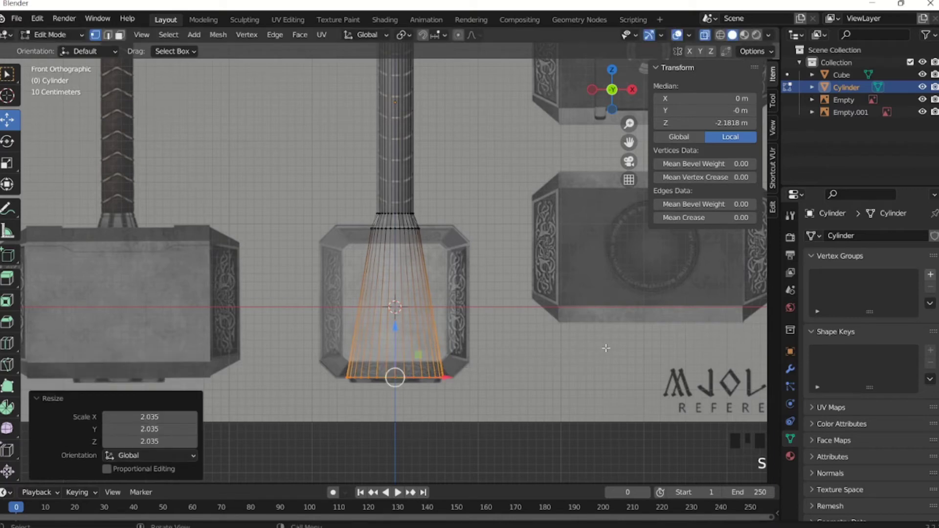
drag(397, 324, 396, 325)
Extrude the wide bottom face down about 0.096 m, scale it to 0.95 and nudge it up to match the reference's bottom plate
key(e)
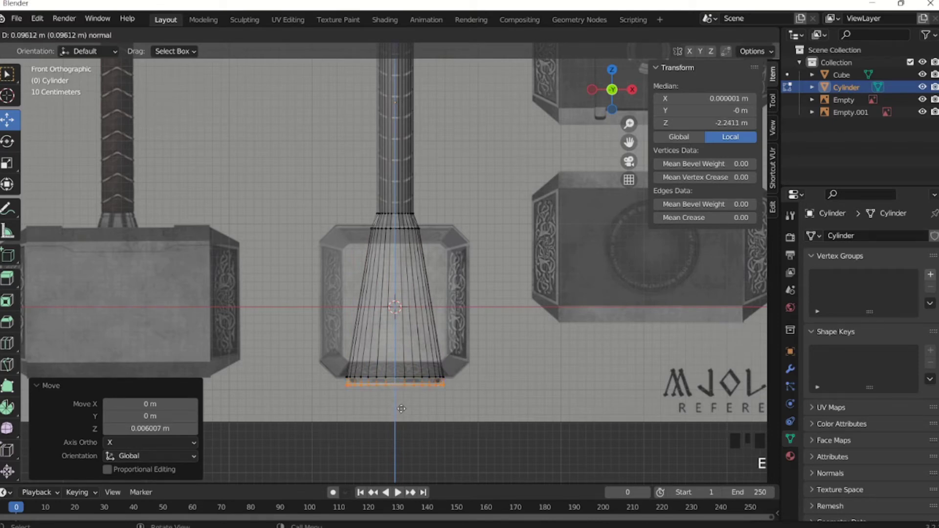
click(401, 410)
key(s)
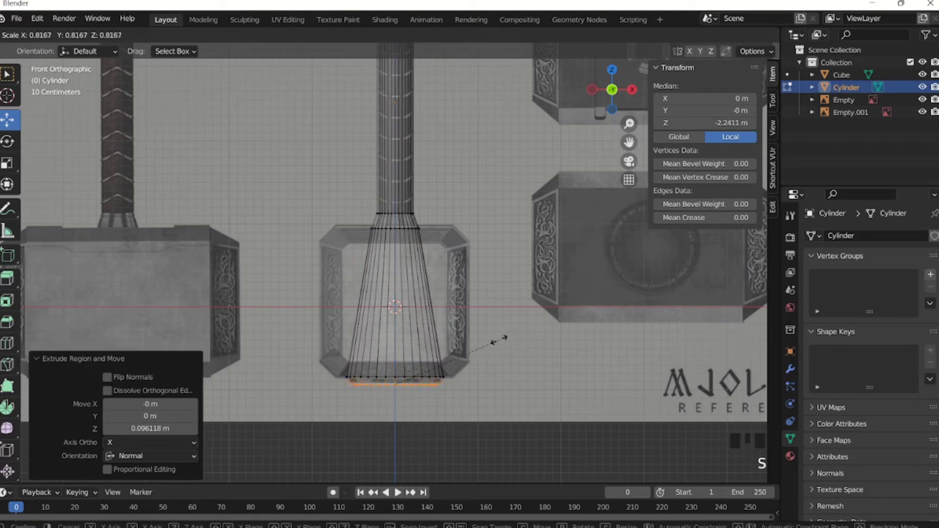
click(516, 332)
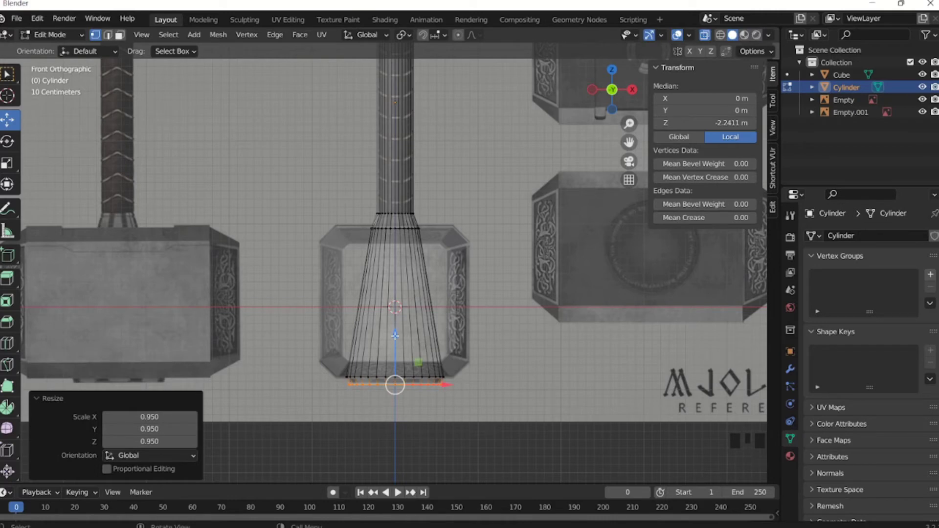
drag(397, 332, 399, 334)
key(s)
click(491, 341)
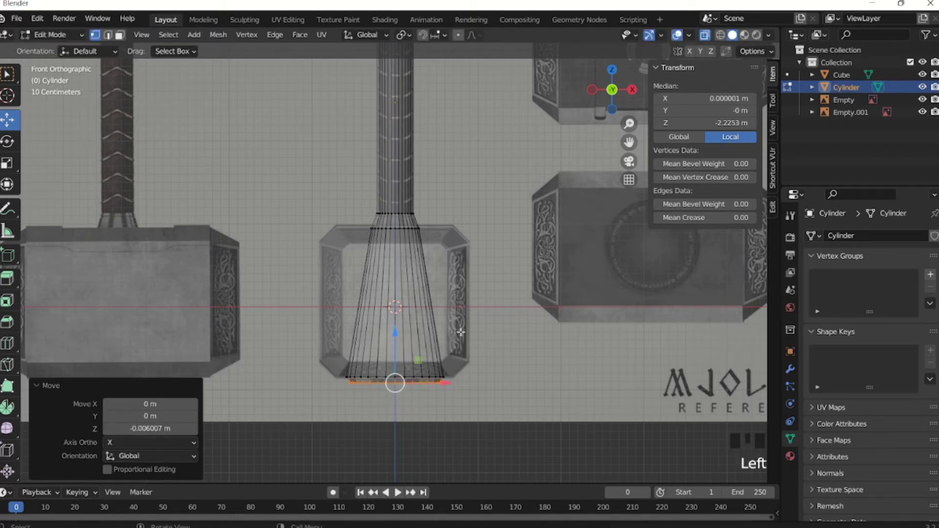
Return to Object Mode, turn X-ray off, deselect the handle and inspect the whole hammer from several angles
key(Tab)
scroll(485, 307, down, 4)
middle_drag(487, 313, 482, 289)
click(701, 36)
middle_drag(421, 247, 354, 276)
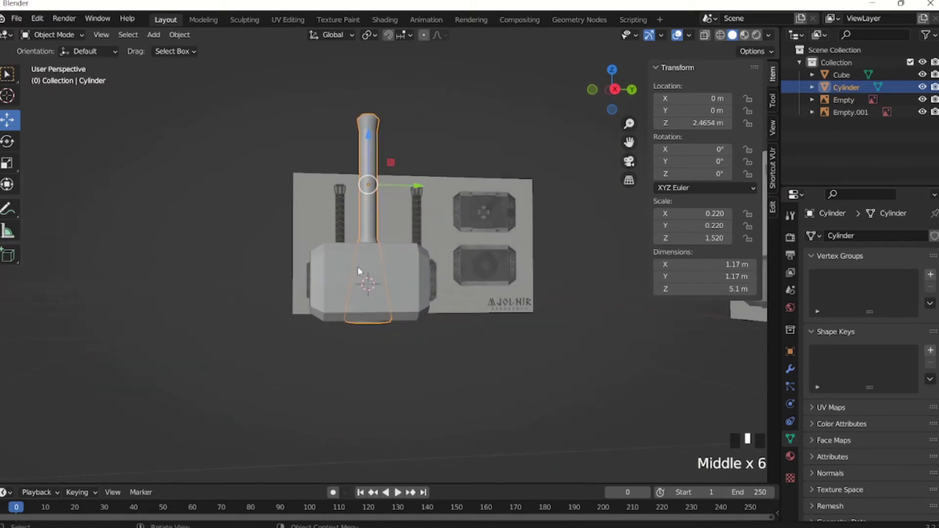
middle_drag(380, 308, 377, 178)
click(449, 328)
scroll(430, 308, up, 3)
scroll(393, 309, down, 3)
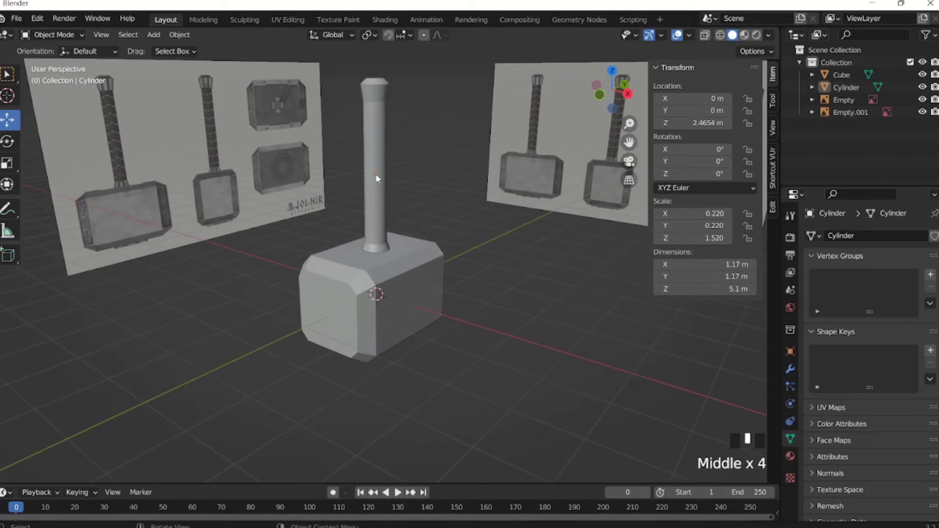
Select the handle cylinder, turn on X-ray and enter Edit Mode in front orthographic view
middle_drag(378, 216, 394, 242)
click(397, 241)
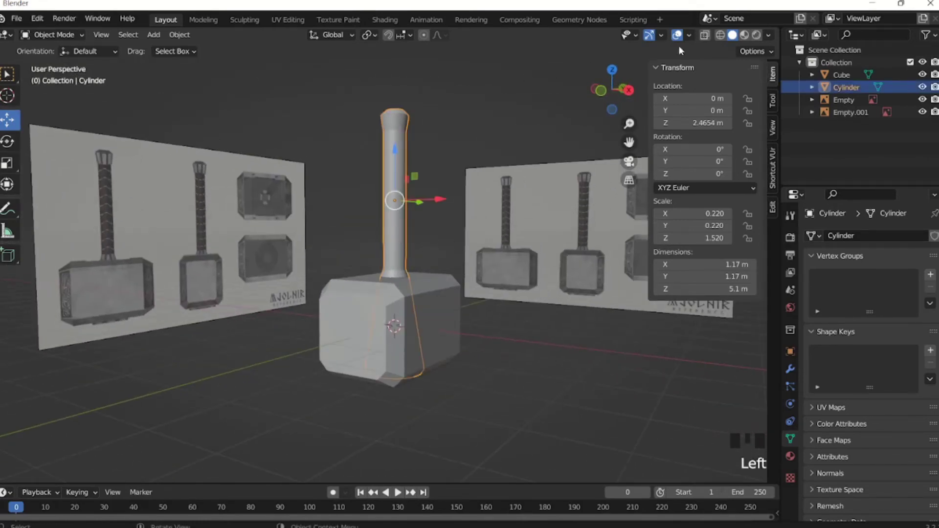
key(KP_1)
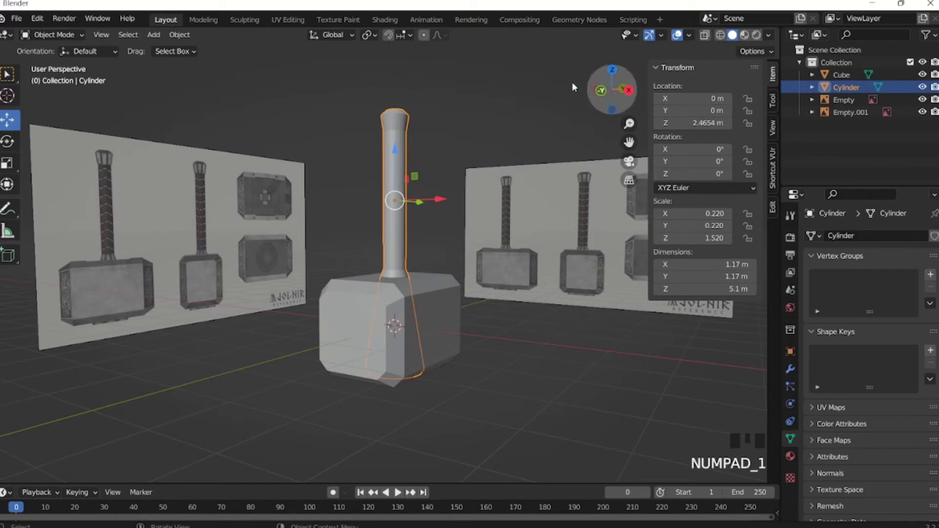
key(KP_1)
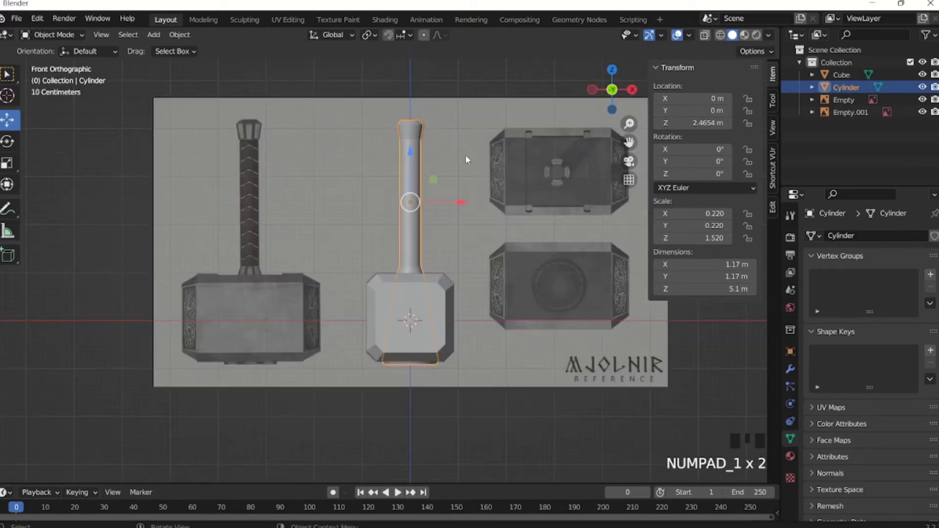
middle_drag(466, 155, 541, 131)
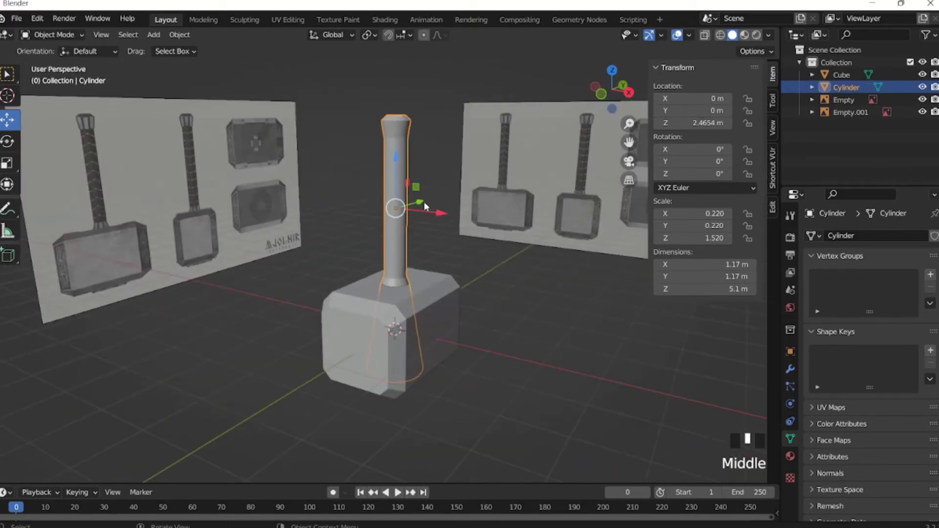
scroll(407, 217, up, 2)
shift+middle_drag(451, 152, 417, 212)
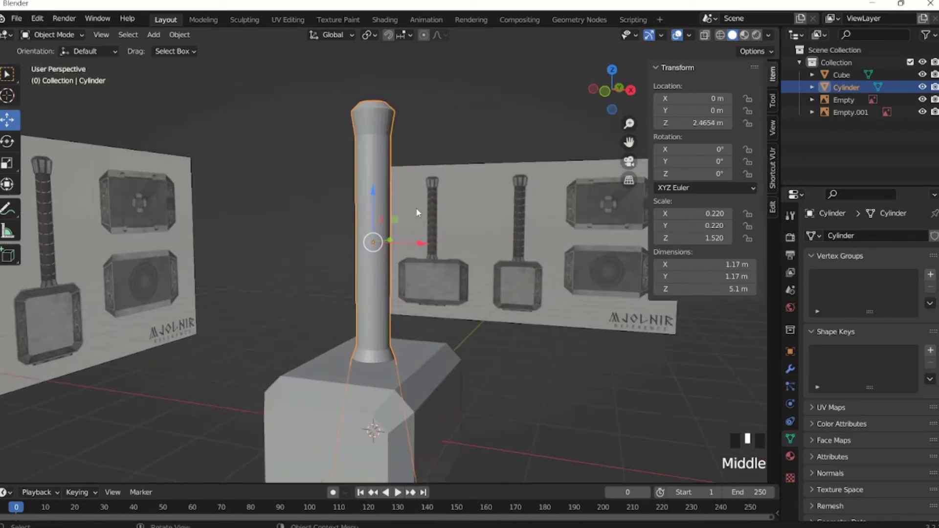
scroll(707, 40, up, 1)
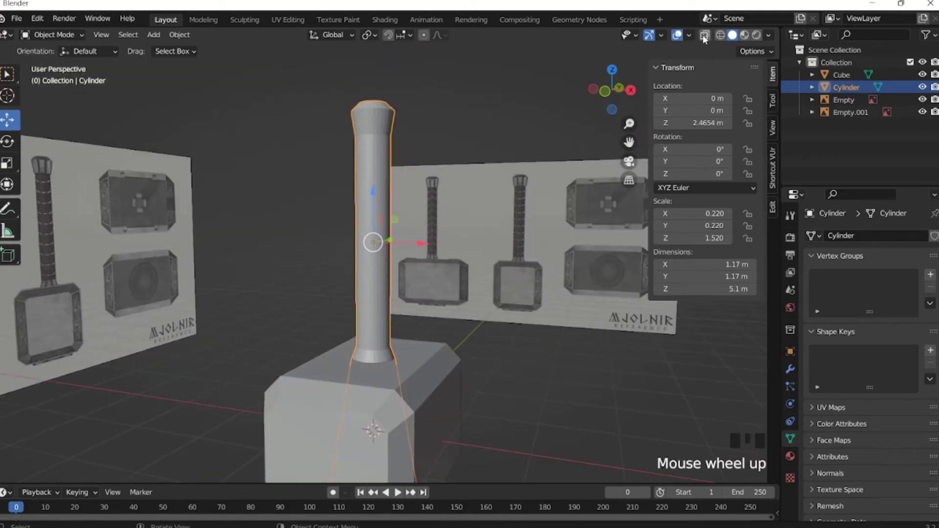
click(705, 34)
key(Tab)
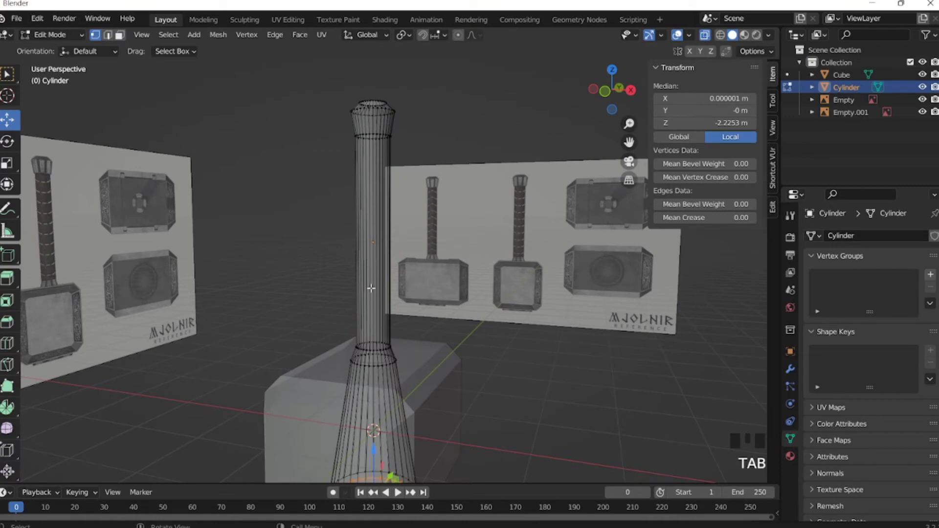
key(Up)
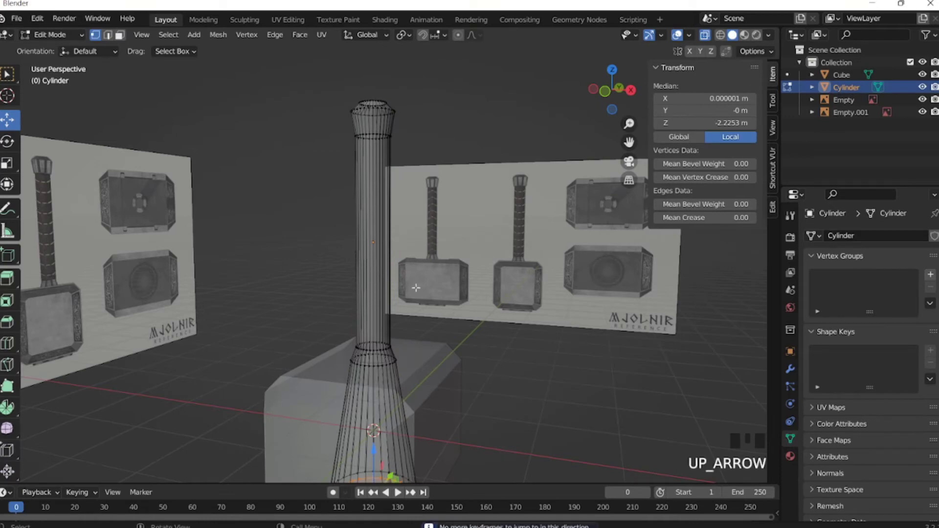
key(KP_1)
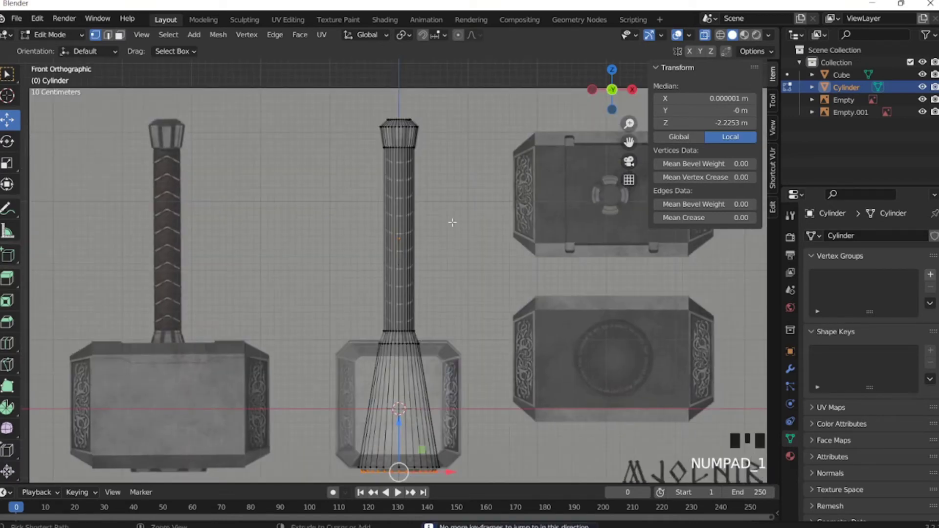
key(ctrl+r)
scroll(415, 235, up, 7)
scroll(414, 235, up, 1)
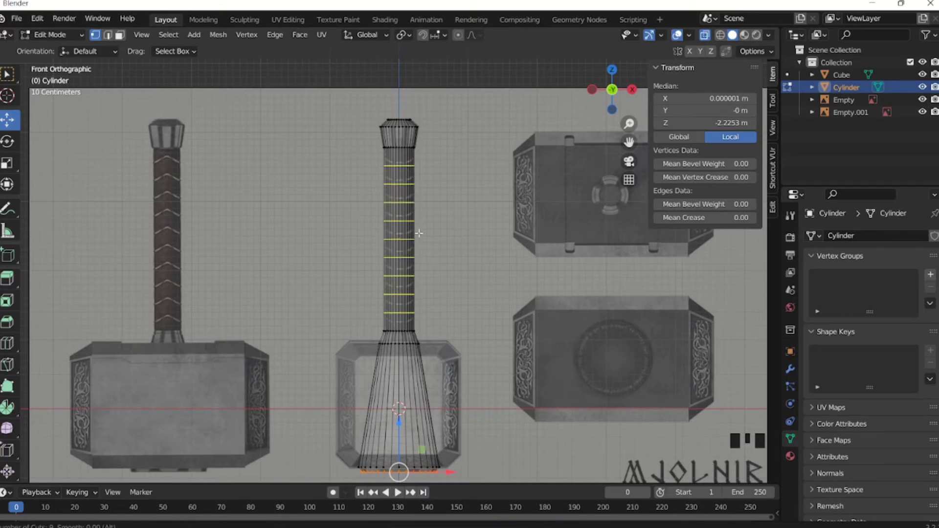
click(419, 232)
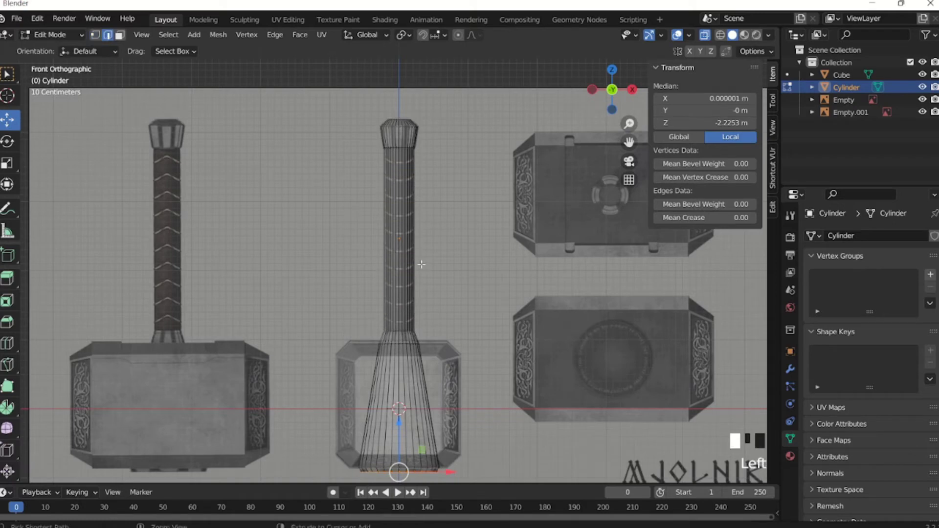
Add nine evenly spaced loop cuts around the handle's grip, leaving them centred with a slide factor of 0
key(ctrl+r)
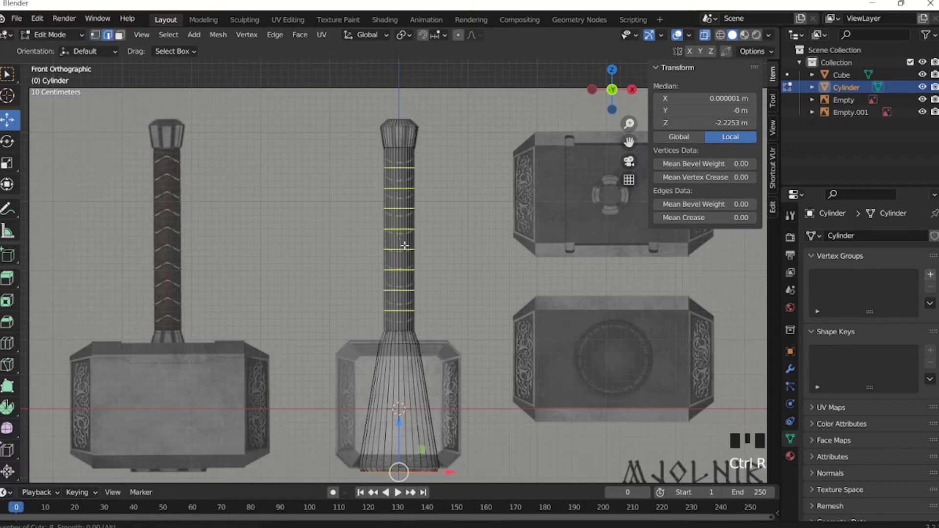
scroll(405, 245, up, 2)
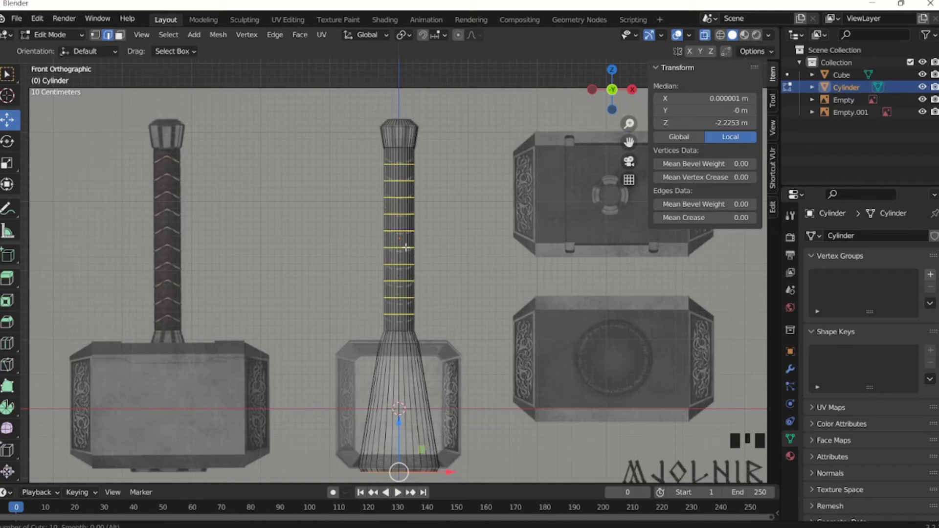
scroll(407, 246, down, 1)
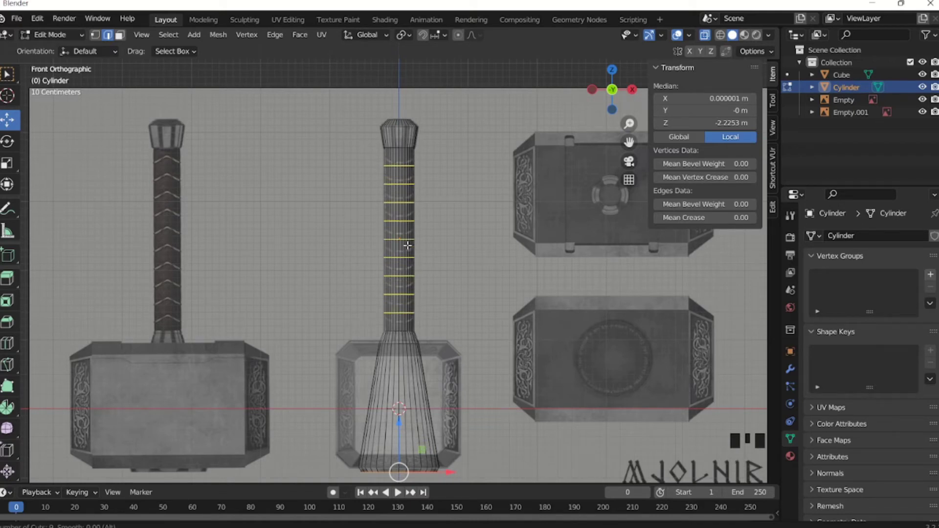
click(407, 245)
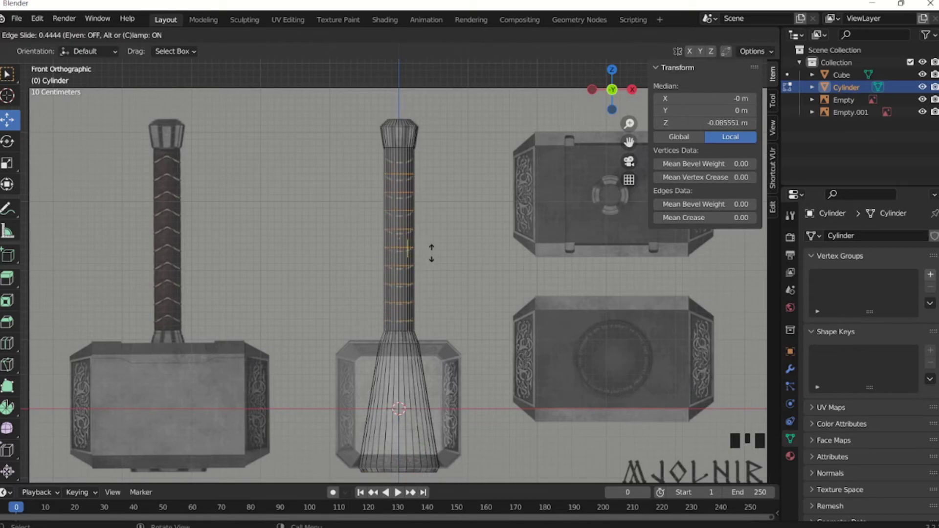
right_click(432, 253)
Bevel the nine grip edge loops with a width of about 0.026 m and one segment
scroll(401, 255, up, 4)
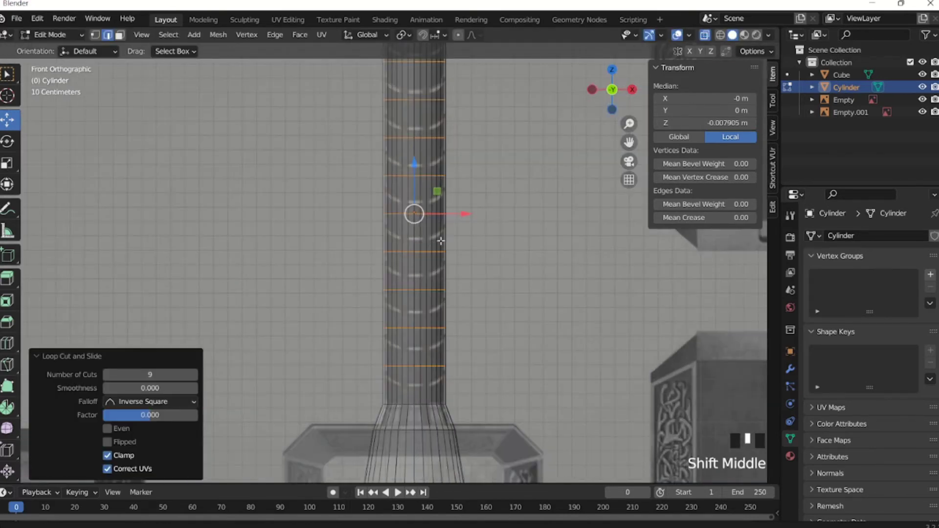
shift+middle_drag(434, 244, 415, 268)
scroll(416, 270, down, 1)
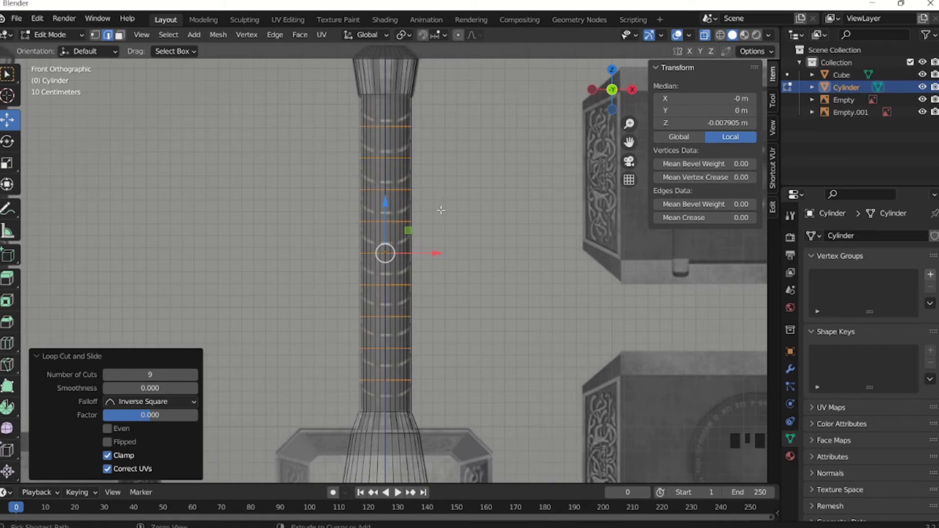
key(ctrl+b)
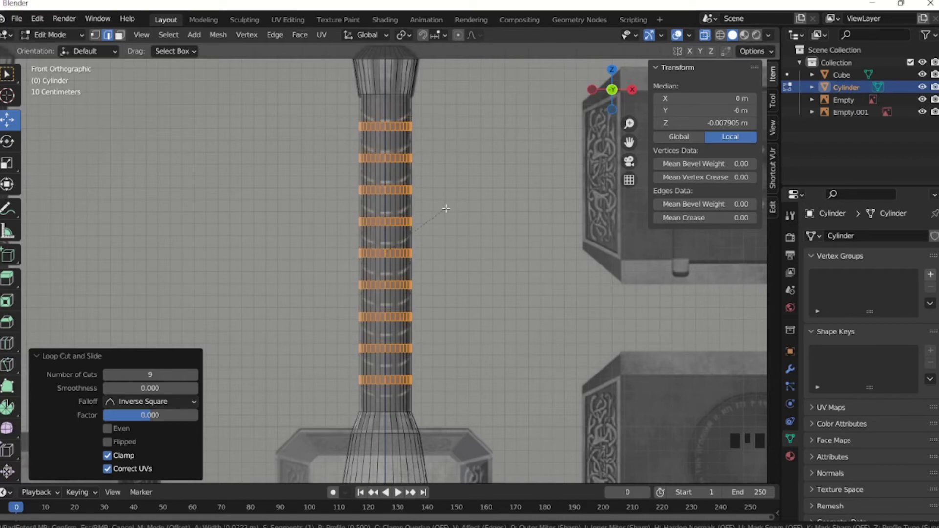
click(446, 209)
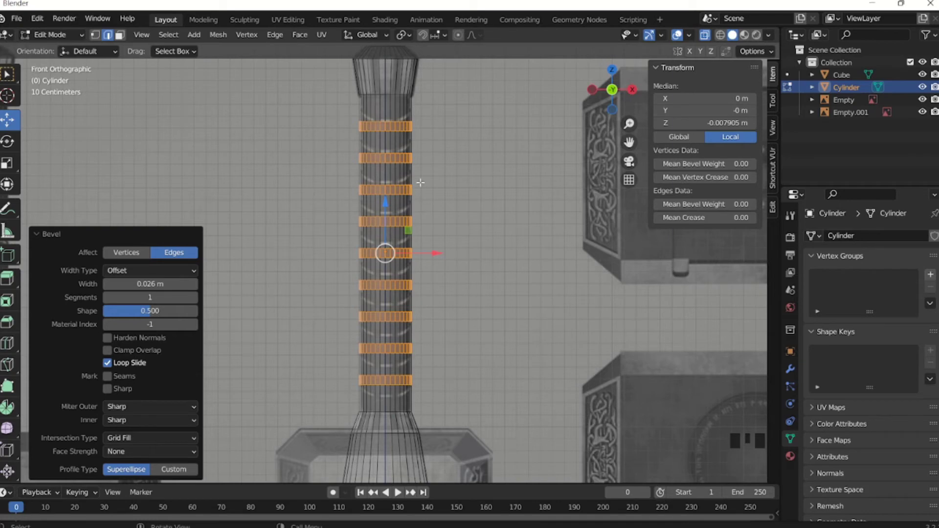
key(alt+e)
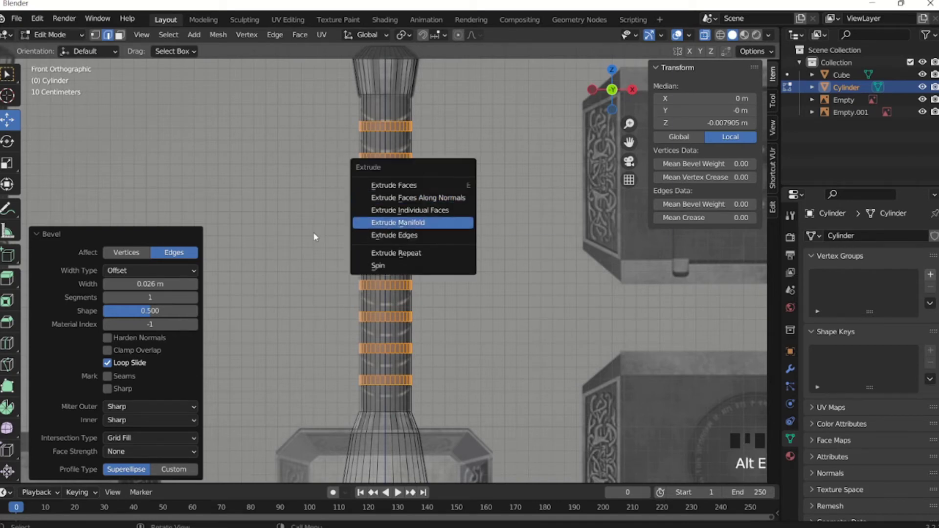
key(Escape)
key(e)
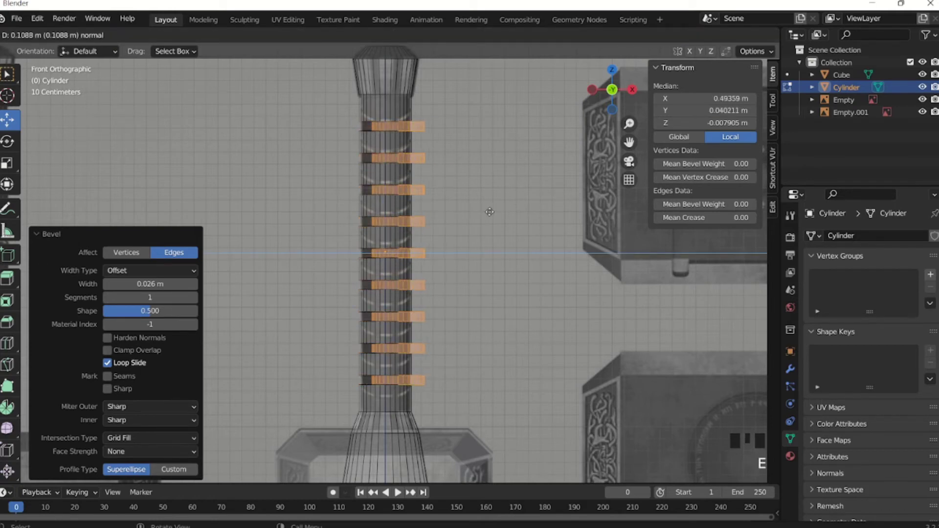
right_click(441, 221)
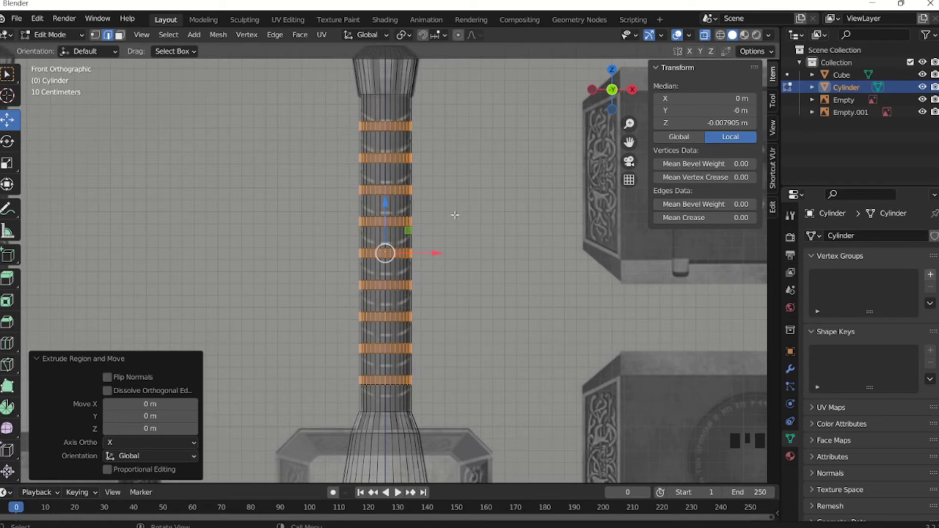
Extrude the narrow bands around the grip outward along their normals by about 0.275 m to form raised rings
key(alt+e)
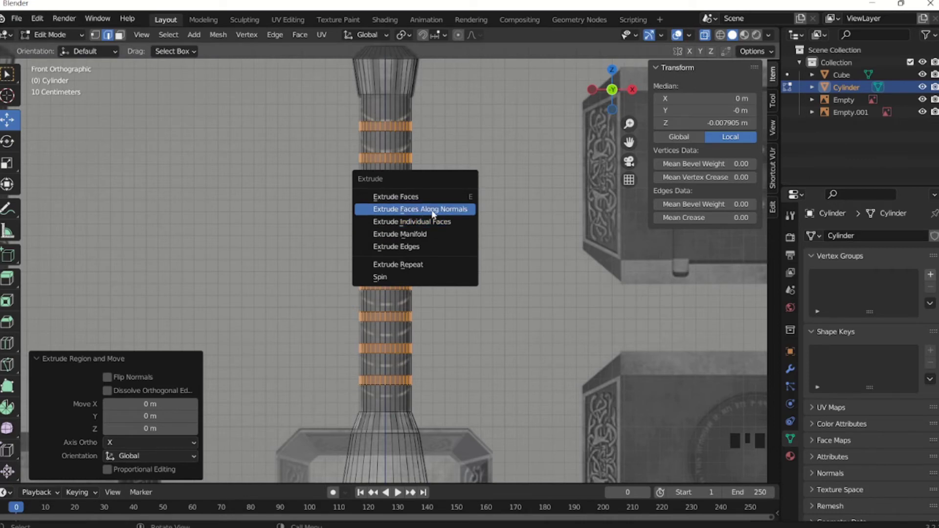
click(430, 210)
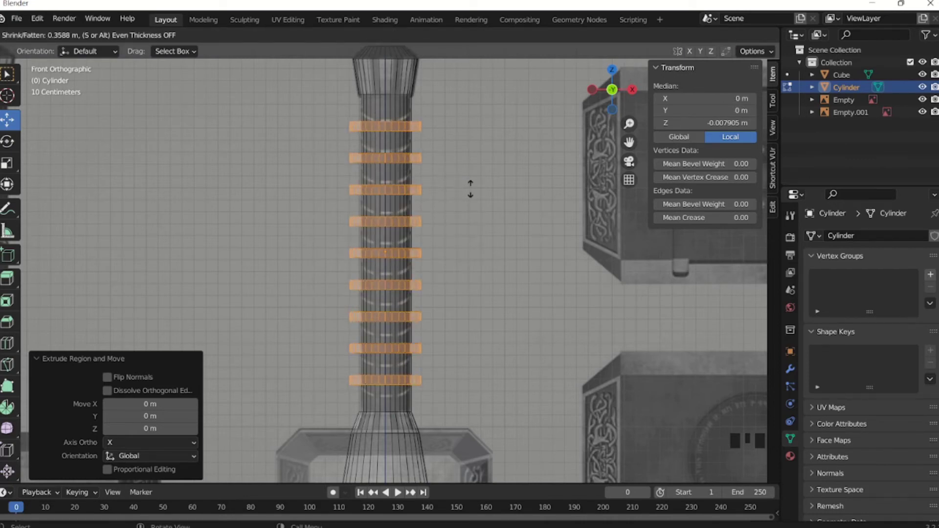
click(439, 194)
middle_drag(463, 171, 342, 195)
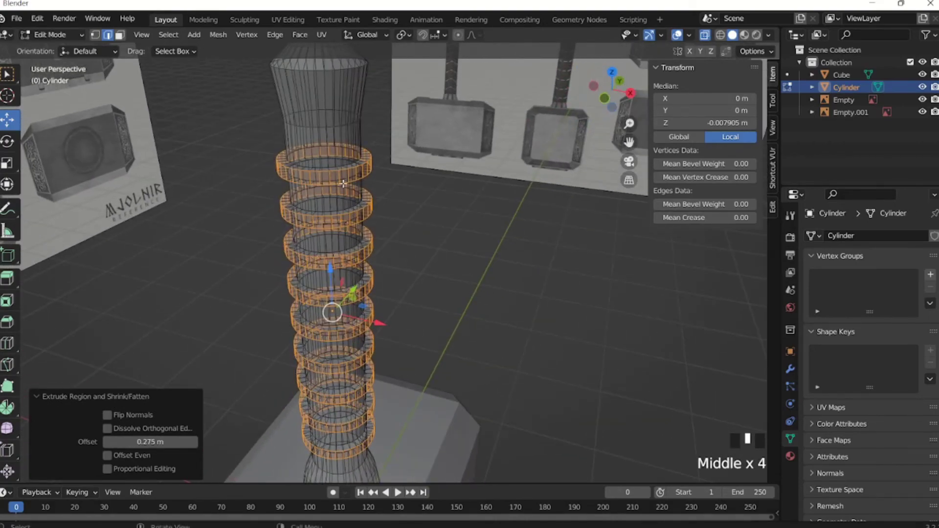
middle_drag(407, 229, 463, 193)
middle_click(407, 215)
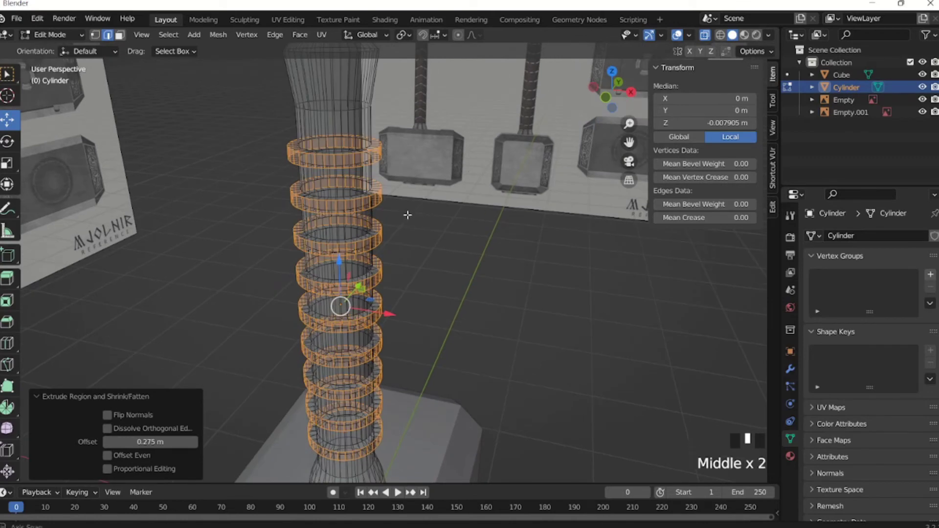
middle_drag(408, 215, 438, 253)
key(KP_1)
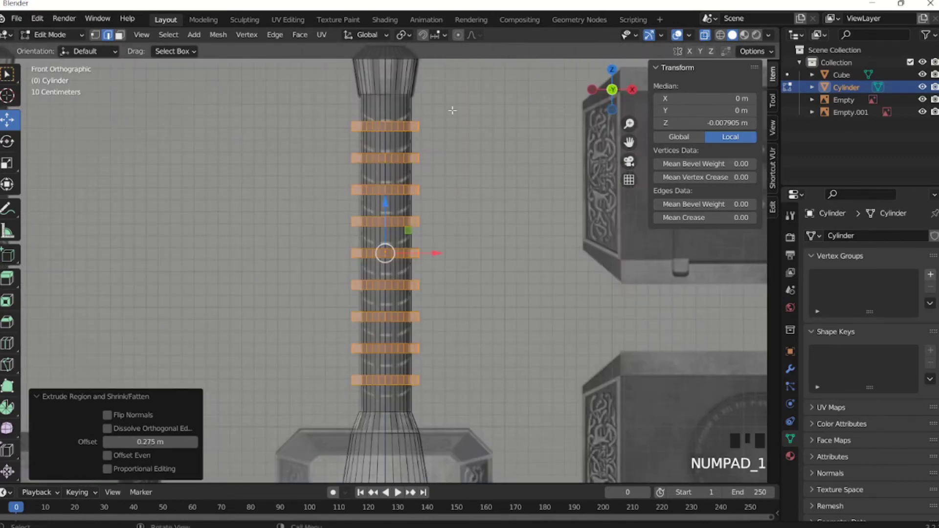
key(s)
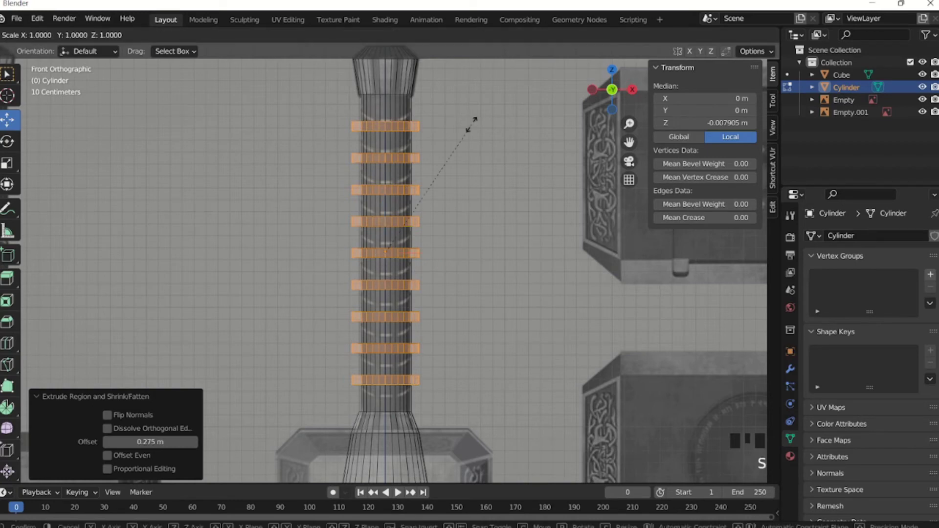
key(z)
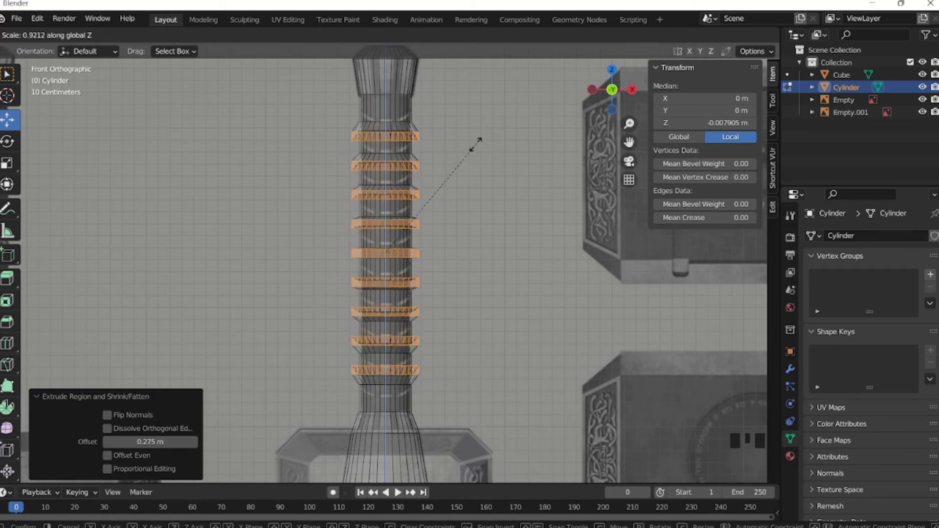
right_click(467, 157)
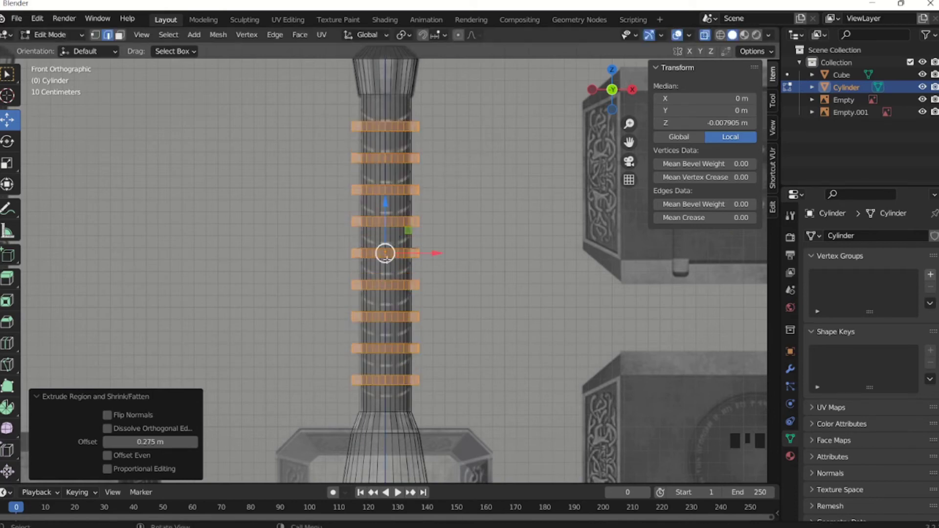
Set the transform pivot to Individual Origins and scale the rings' outer faces along Z to about 0.471
click(409, 35)
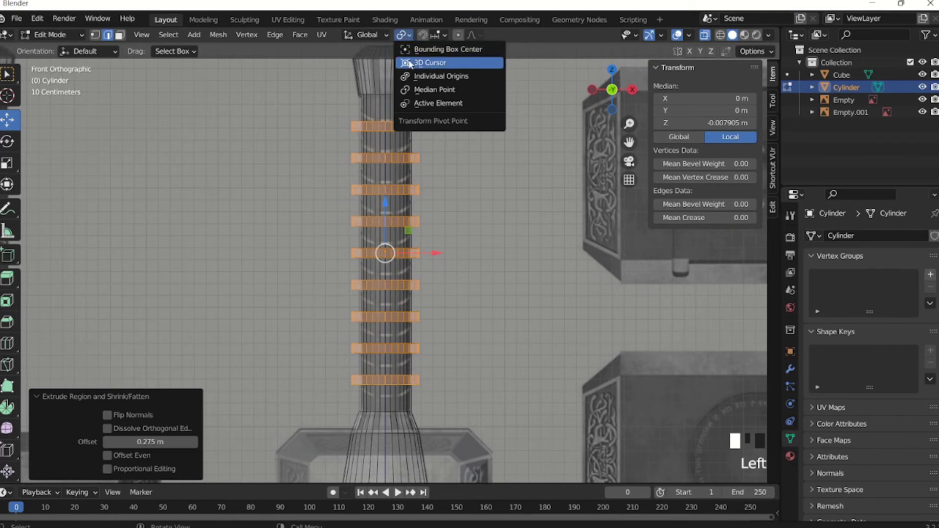
click(433, 77)
key(s)
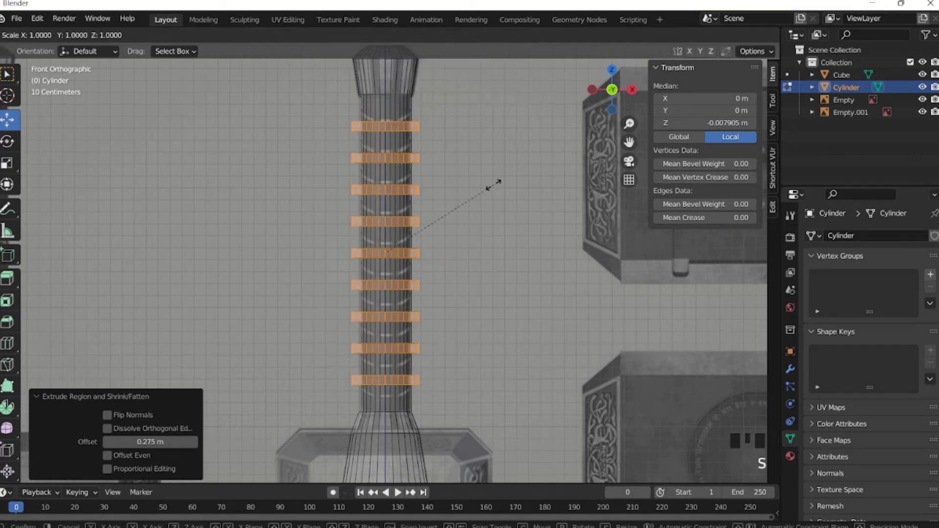
key(z)
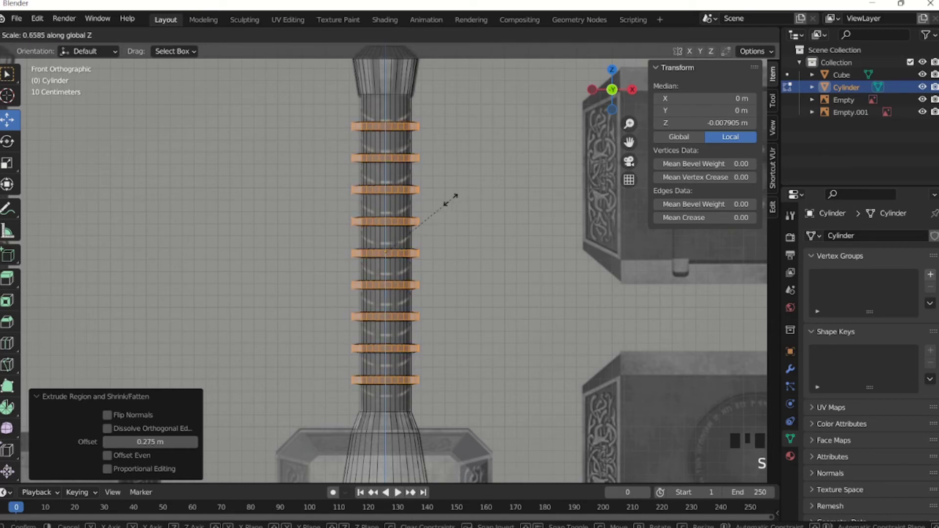
click(429, 214)
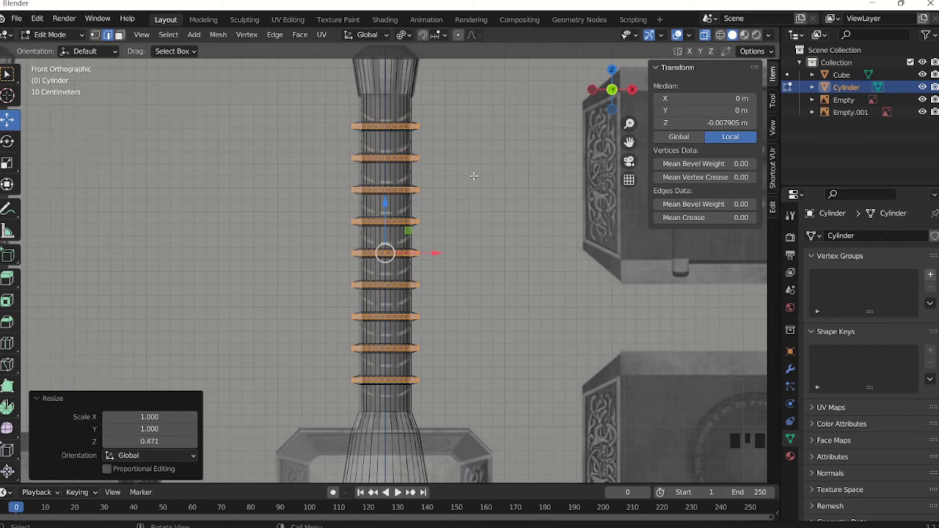
Turn X-ray off, return to Object Mode and inspect the ringed grip in perspective
click(706, 35)
key(Tab)
middle_drag(472, 182, 418, 201)
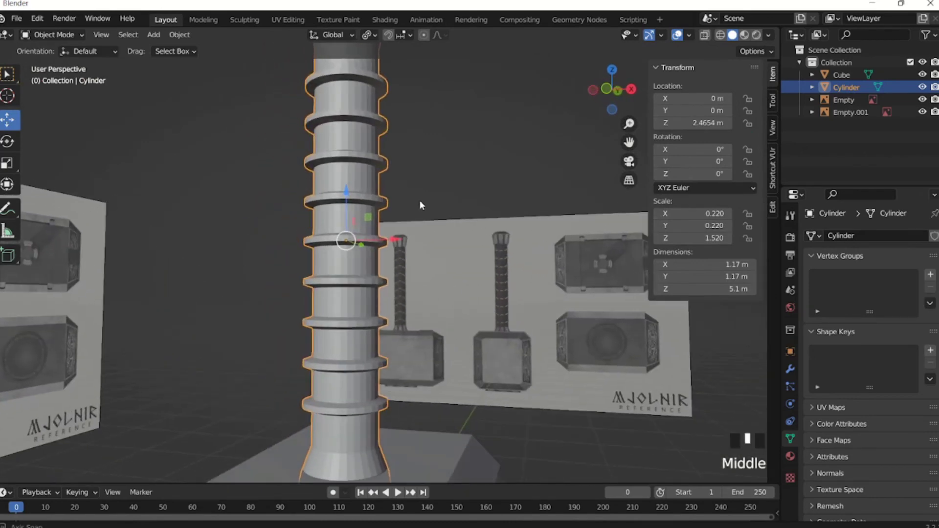
Scale the grip's raised rings down uniformly to about 0.883 so they protrude less, and return to Object Mode
key(KP_1)
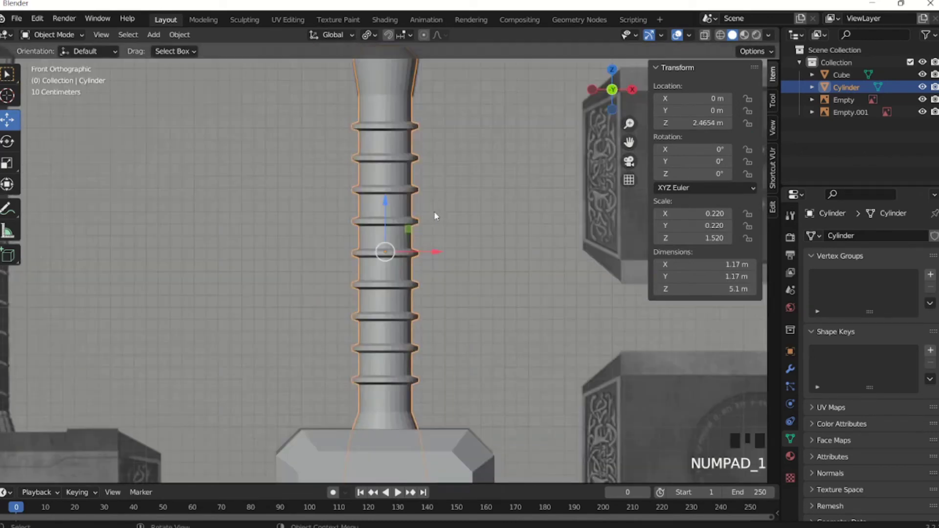
click(704, 35)
key(Tab)
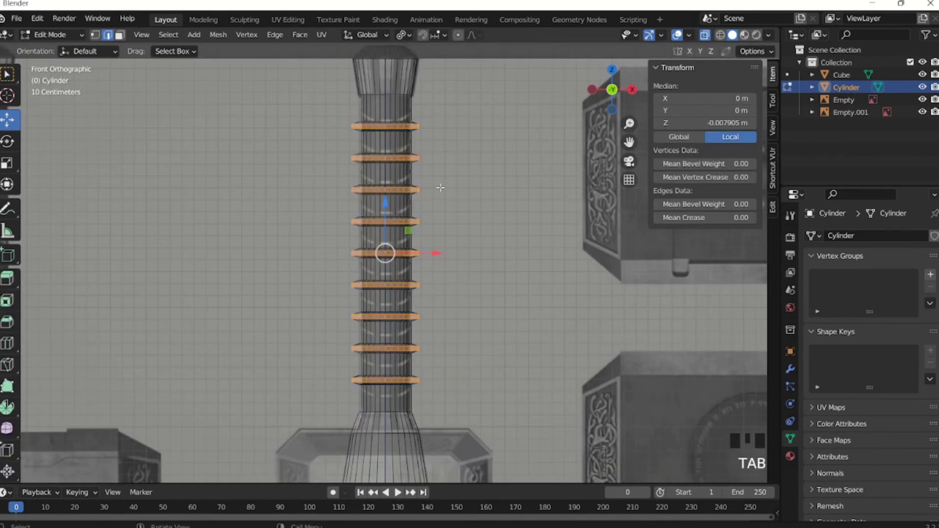
key(s)
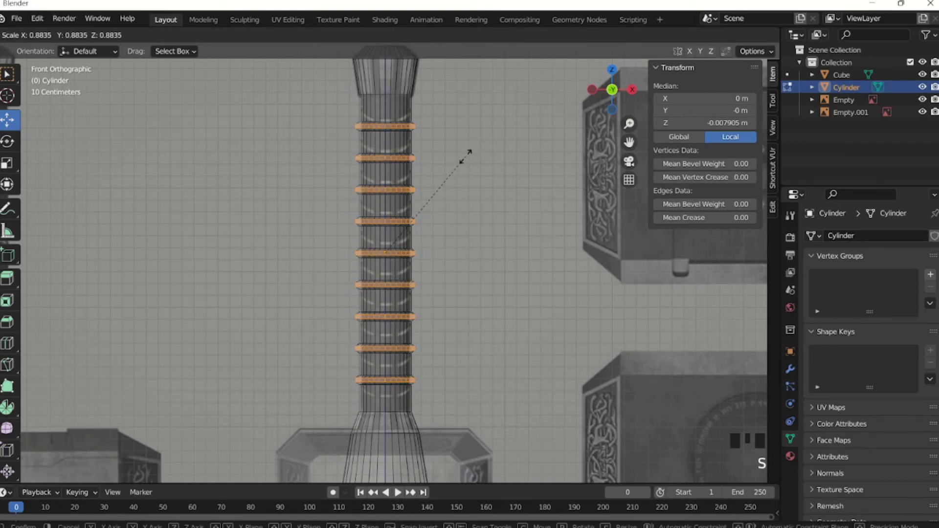
click(467, 156)
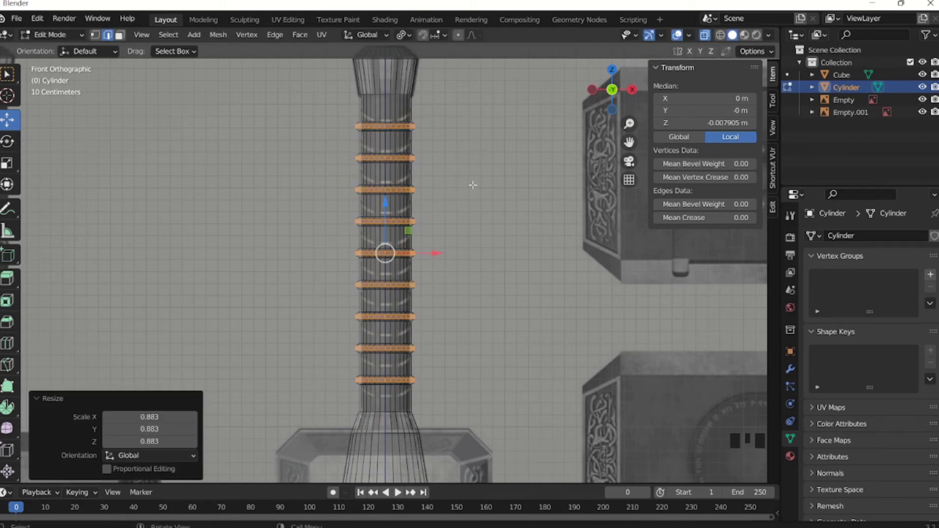
click(705, 34)
key(Tab)
Add one loop cut around the handle above the top ring, slid up to just below the flared pommel with a factor of about -0.773
middle_drag(477, 200, 371, 208)
click(380, 281)
scroll(386, 274, down, 2)
middle_click(362, 186)
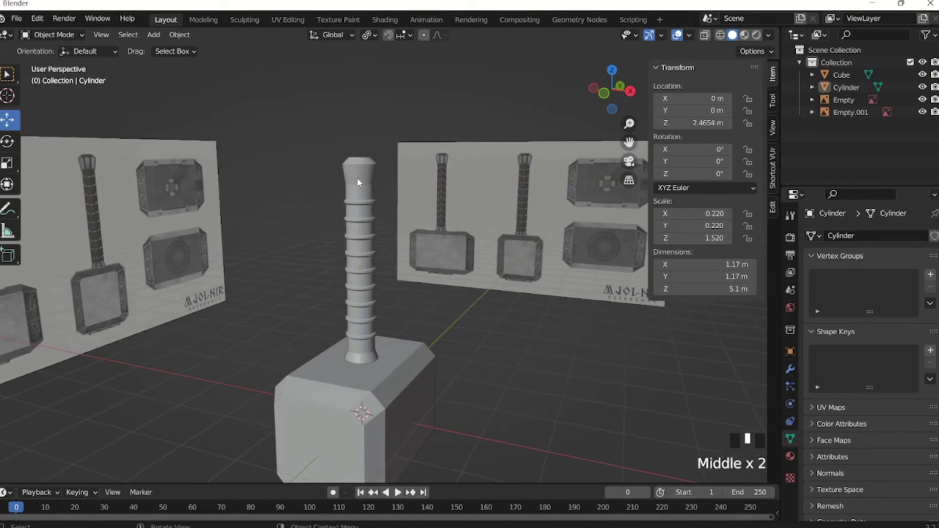
scroll(359, 183, up, 3)
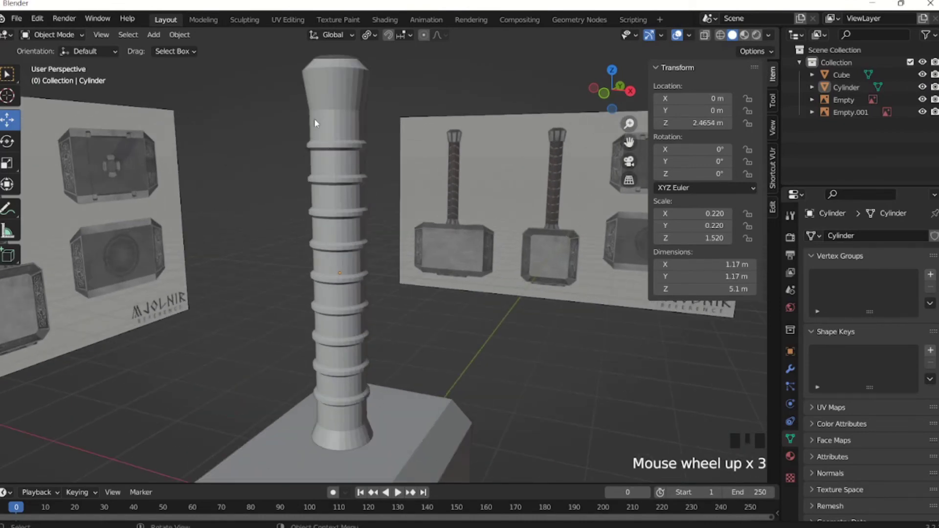
key(KP_1)
click(386, 101)
shift+middle_drag(387, 101, 381, 168)
key(Tab)
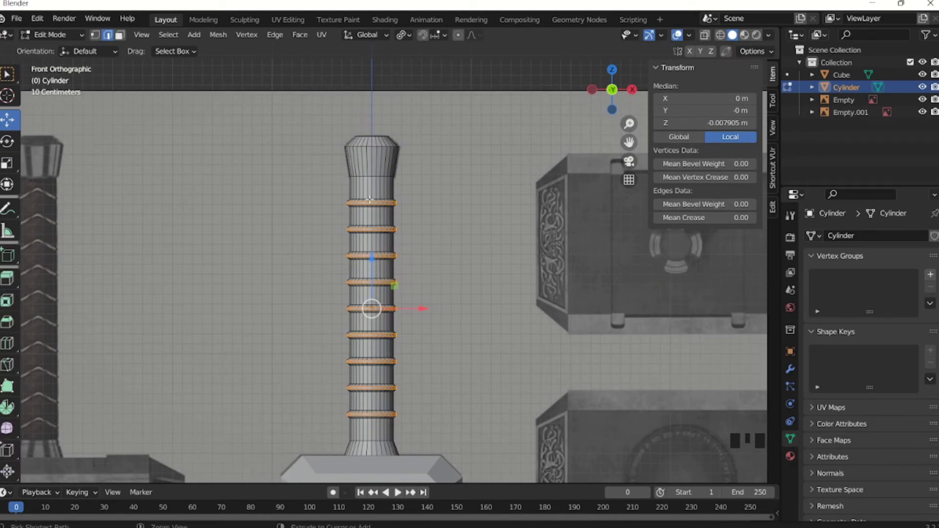
key(ctrl+r)
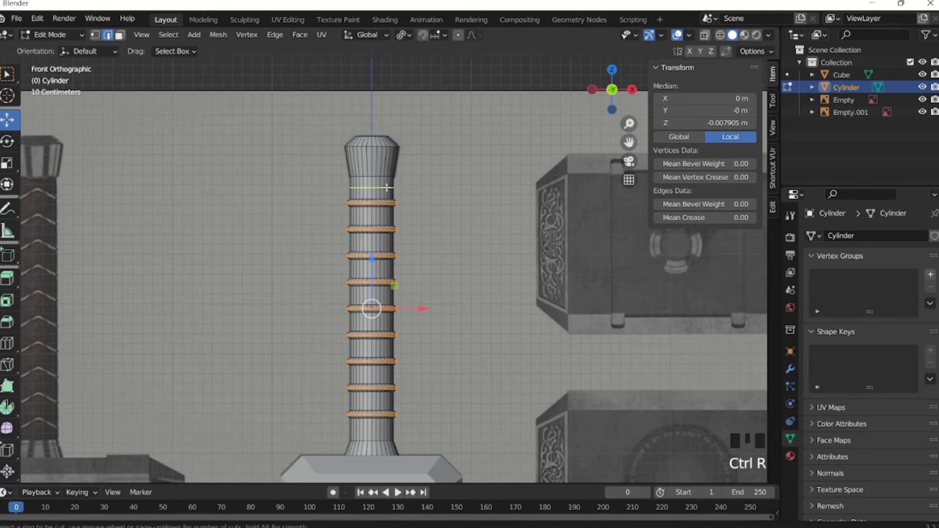
click(386, 186)
click(383, 179)
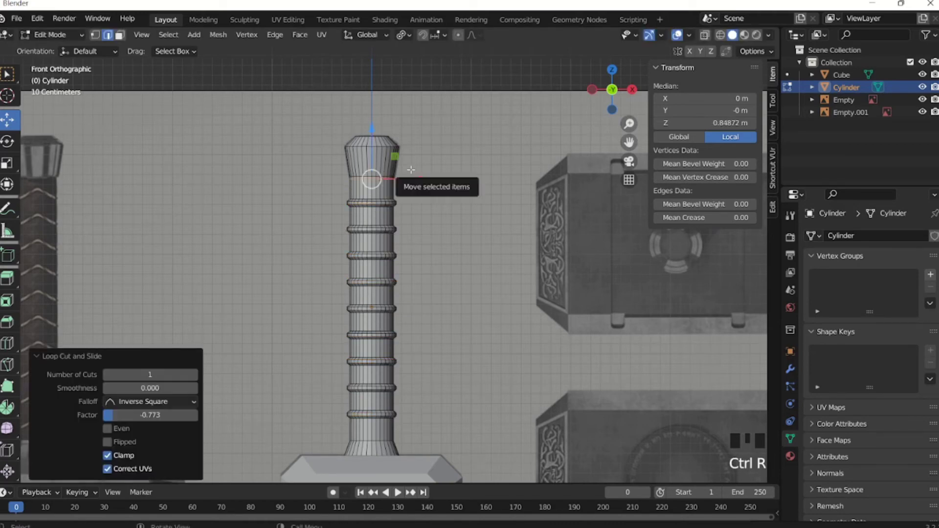
Select all faces of the flared pommel through the mesh with X-ray and scale them up uniformly by about 1.101
click(704, 34)
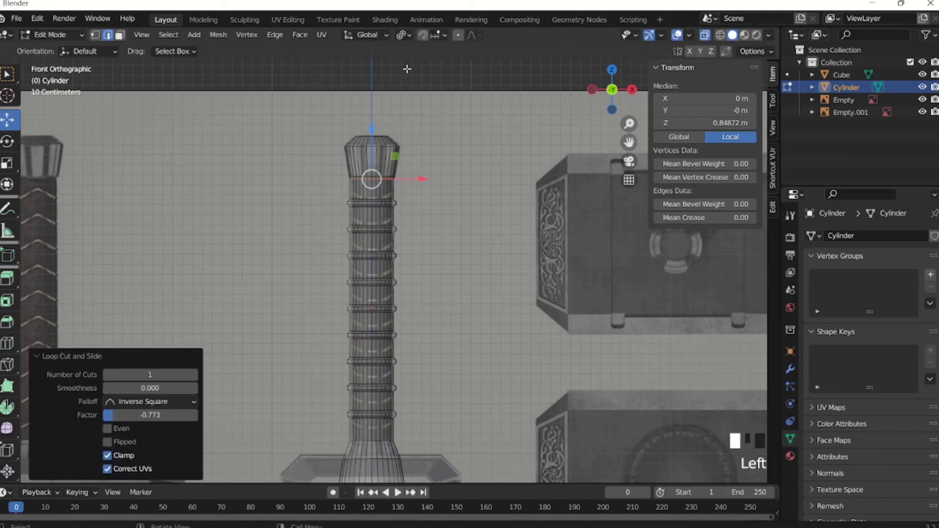
click(92, 63)
click(120, 34)
drag(319, 119, 420, 172)
key(s)
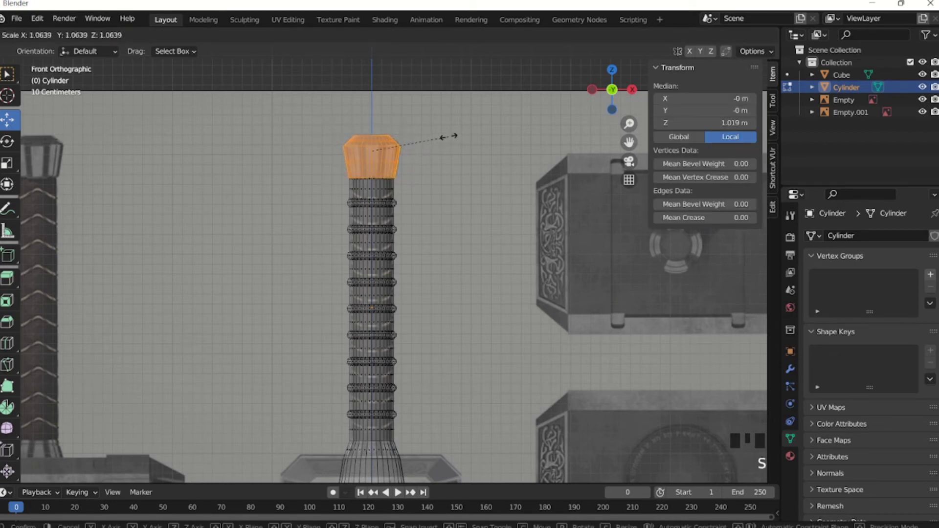
click(451, 135)
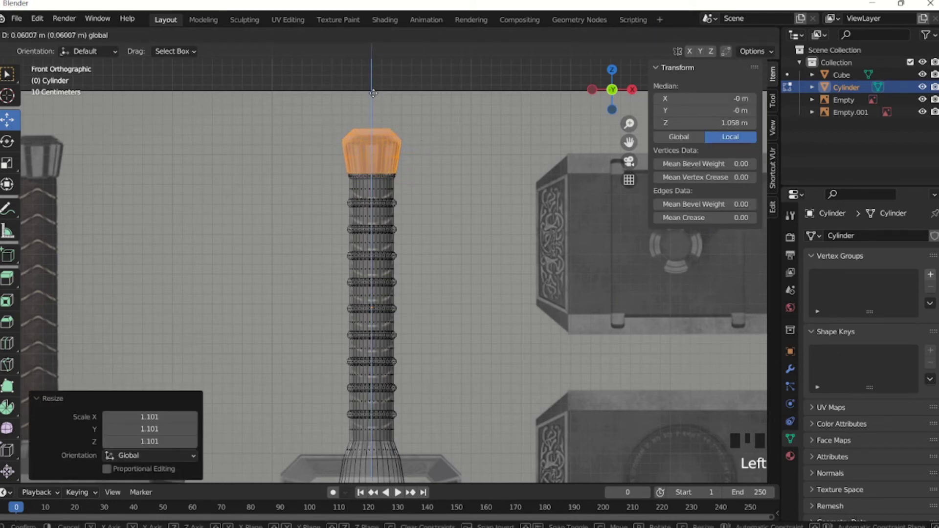
Raise the pommel along Z and enlarge it further in small passes, the last move about 0.035 m, and return to Object Mode
drag(373, 104, 371, 97)
key(s)
click(415, 99)
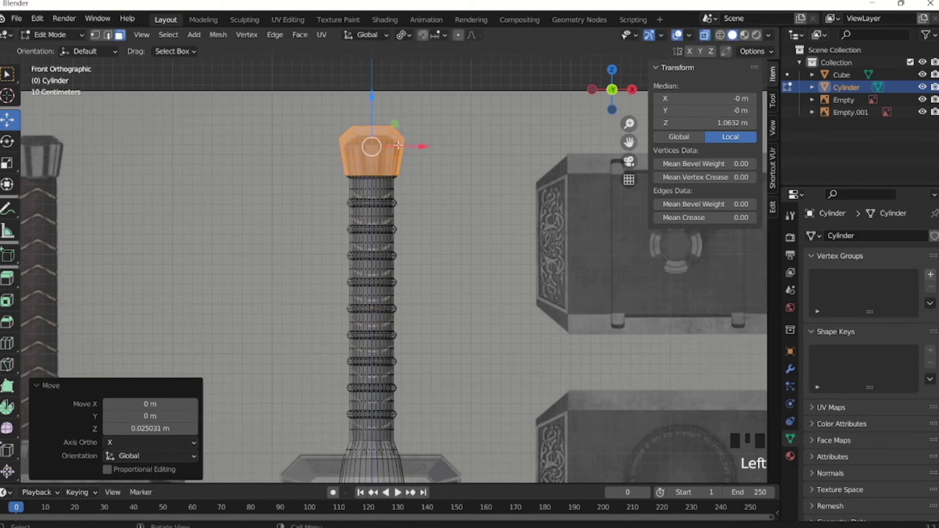
key(s)
click(426, 113)
drag(371, 98, 371, 95)
scroll(451, 133, down, 5)
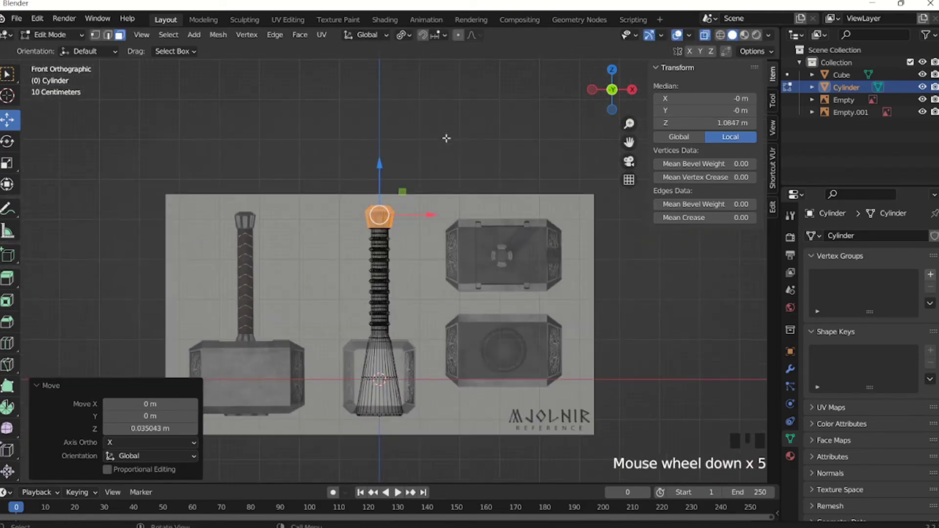
scroll(444, 178, up, 1)
key(Tab)
click(451, 169)
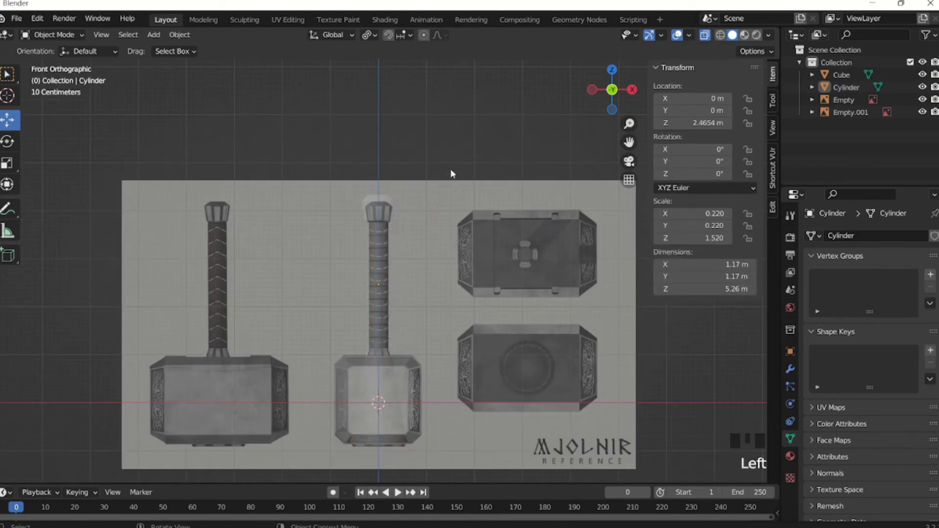
Turn X-ray off and examine the whole hammer in perspective beside the reference images
middle_drag(509, 117, 395, 225)
click(396, 225)
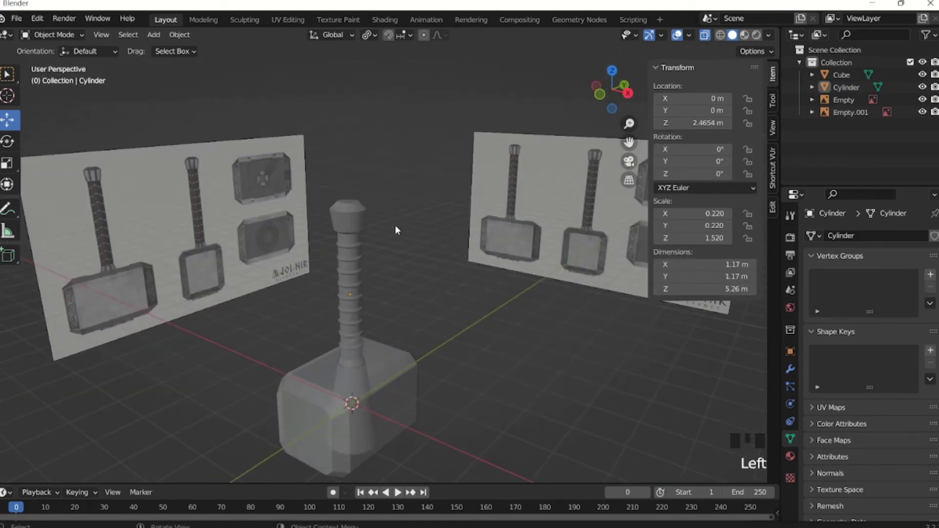
click(705, 35)
click(404, 308)
middle_drag(404, 308, 449, 287)
scroll(398, 292, up, 2)
scroll(445, 274, down, 5)
scroll(423, 277, up, 4)
scroll(451, 292, down, 3)
Delete both Mjolnir reference images from the scene
click(220, 161)
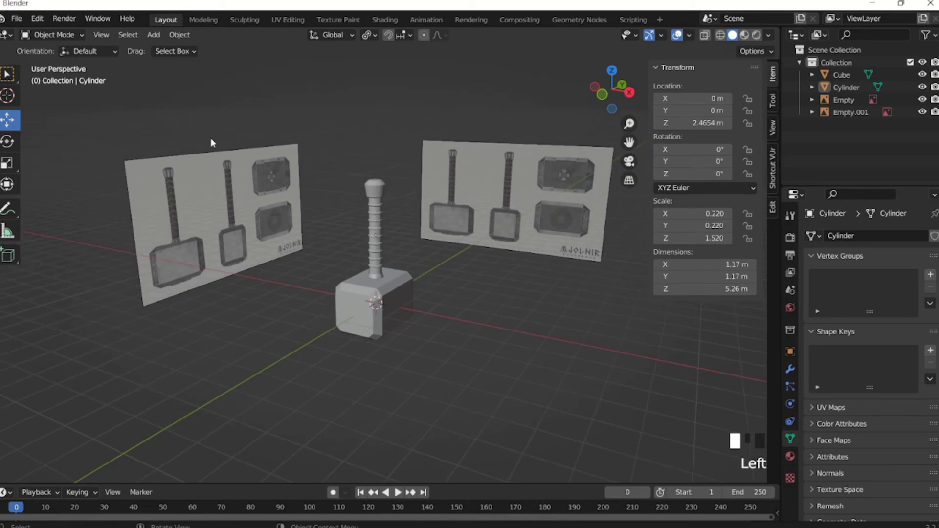
click(533, 227)
shift+click(295, 236)
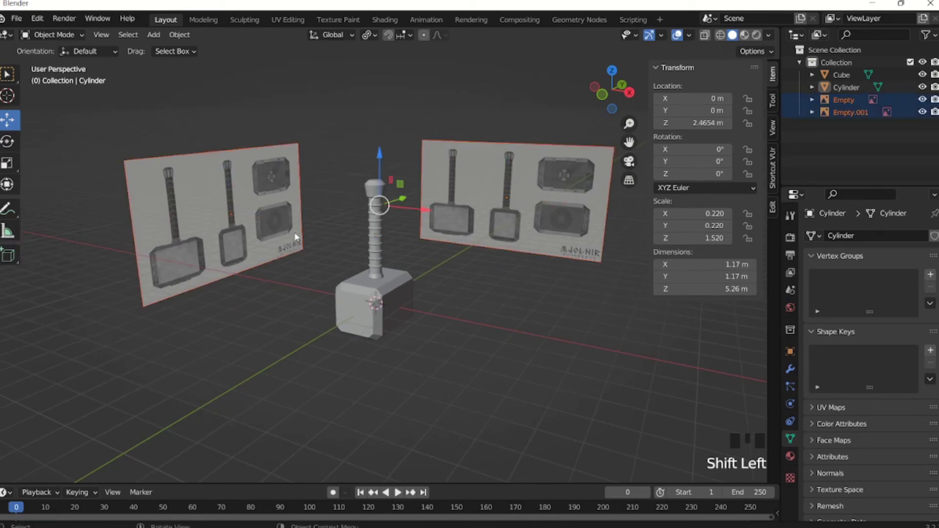
key(Delete)
click(477, 282)
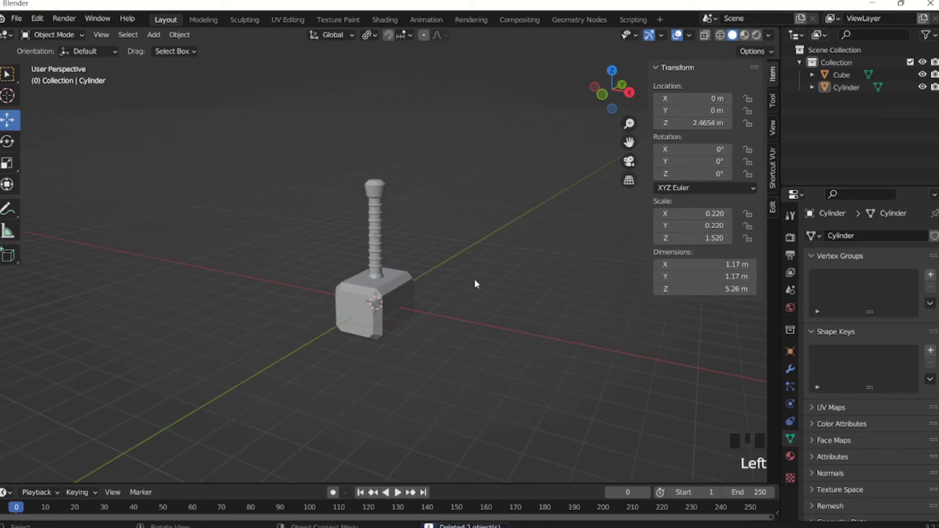
middle_drag(477, 282, 423, 273)
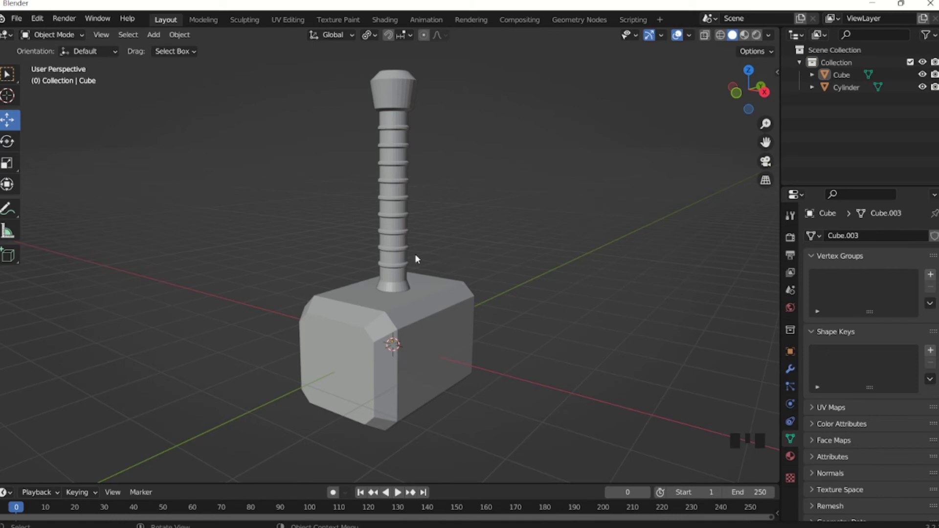
Select the handle and the head alternately to examine whether they are separate objects
click(514, 244)
click(480, 239)
click(392, 251)
click(410, 316)
click(395, 255)
click(433, 300)
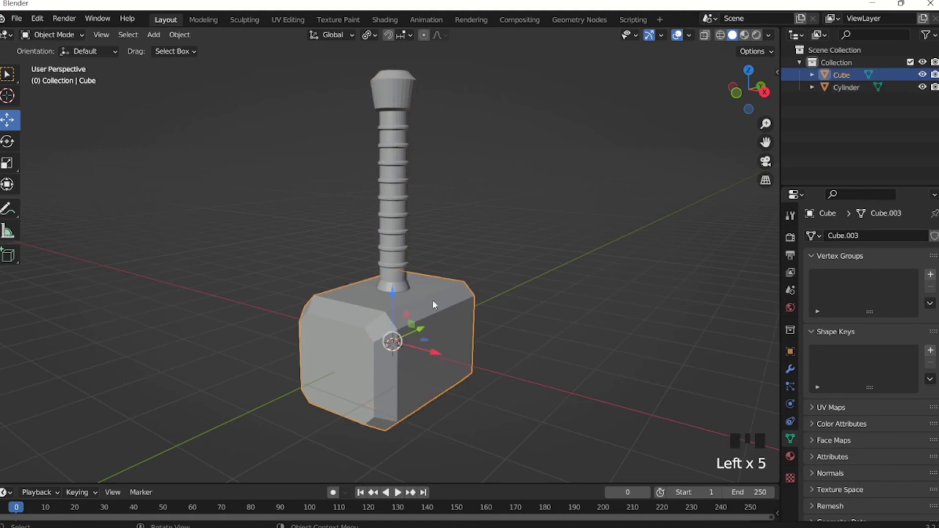
click(429, 321)
click(400, 264)
click(399, 253)
click(459, 349)
Merge the head and the handle into one object with Bool Tool's Auto Boolean Union, keeping the handle as the active object
click(435, 353)
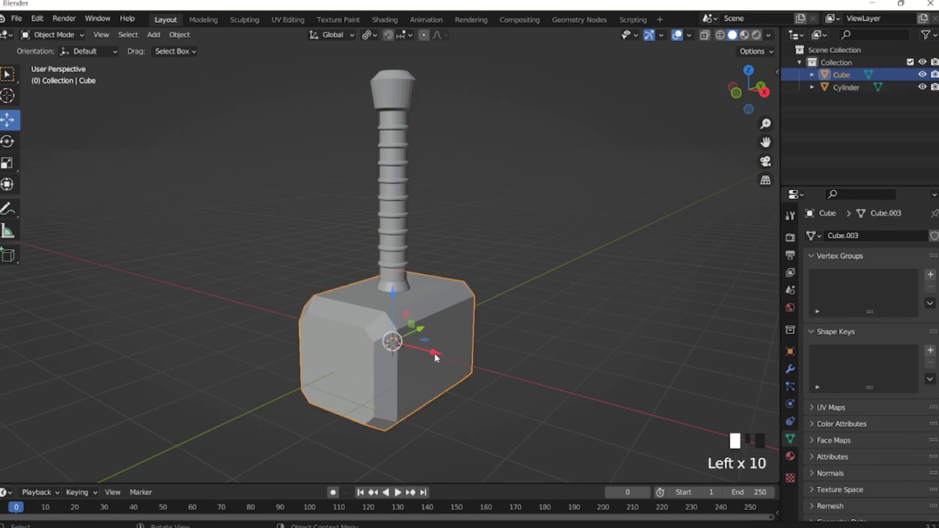
shift+click(404, 239)
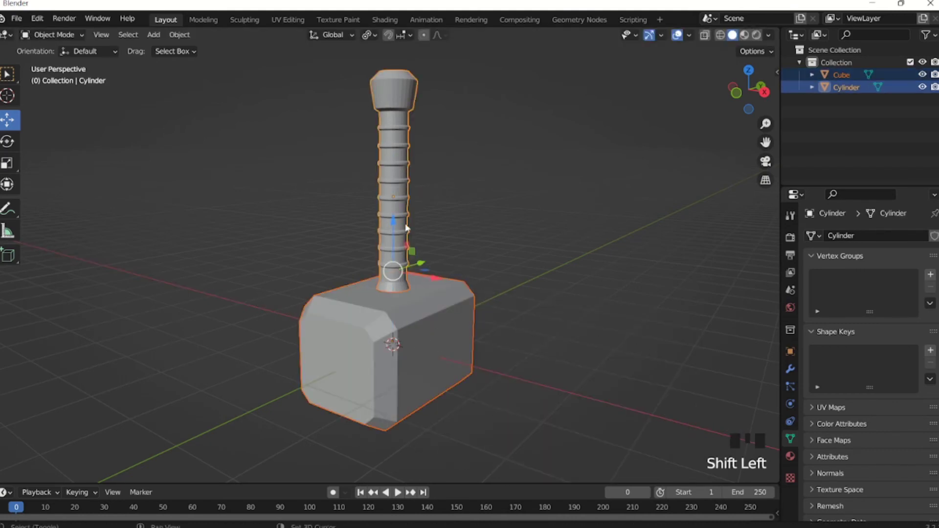
key(n)
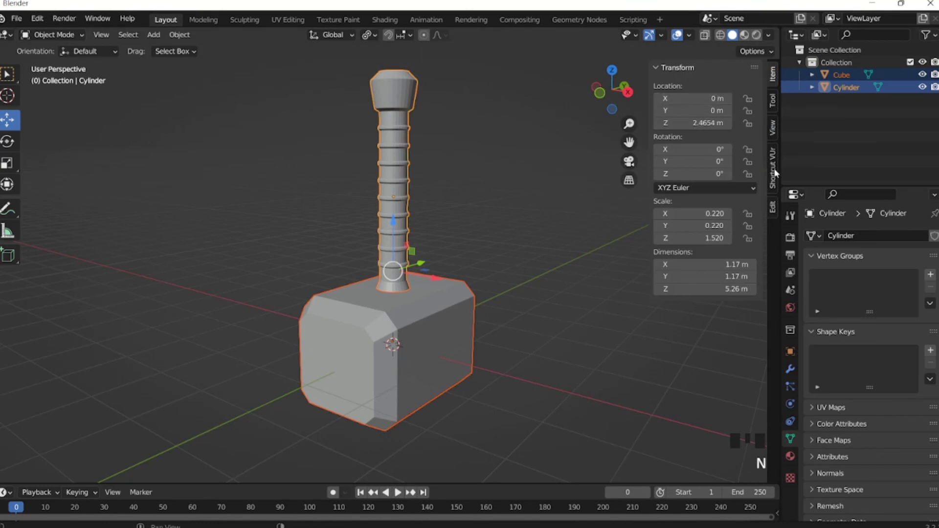
click(773, 207)
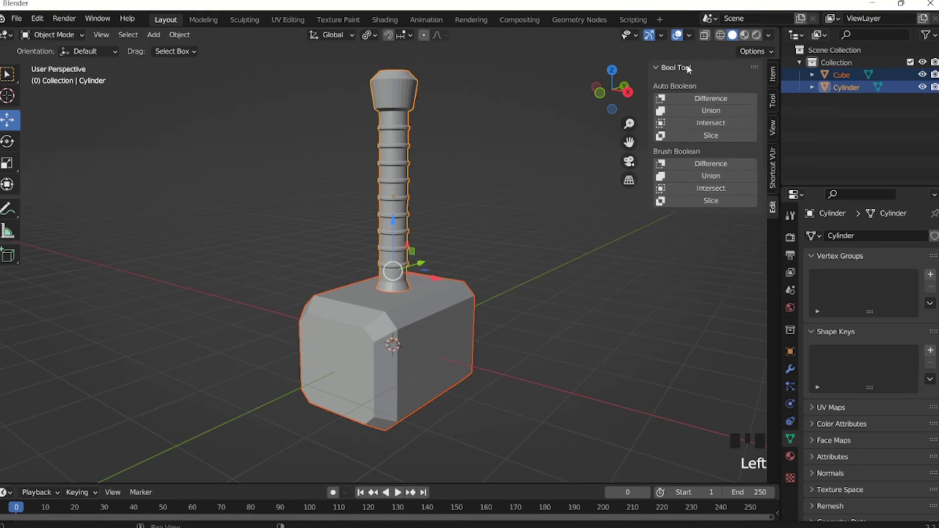
click(712, 111)
click(534, 269)
click(415, 335)
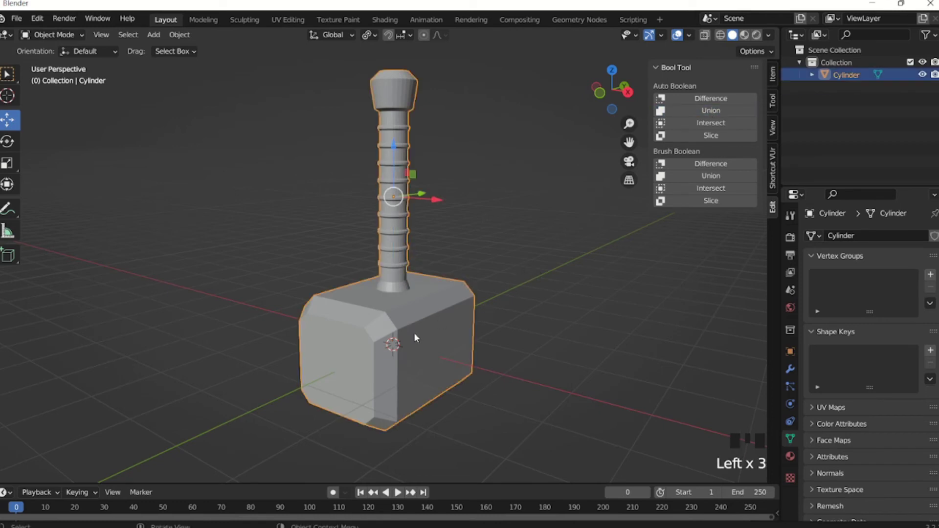
drag(397, 148, 445, 159)
right_click(445, 159)
Hide the sidebar, deselect everything and examine the merged hammer from several angles and distances
scroll(506, 217, down, 2)
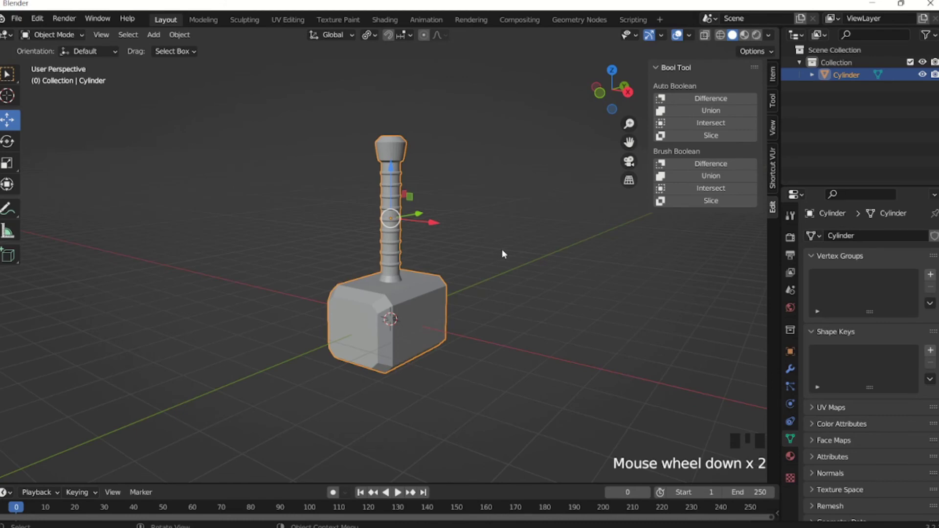
middle_drag(503, 252, 510, 278)
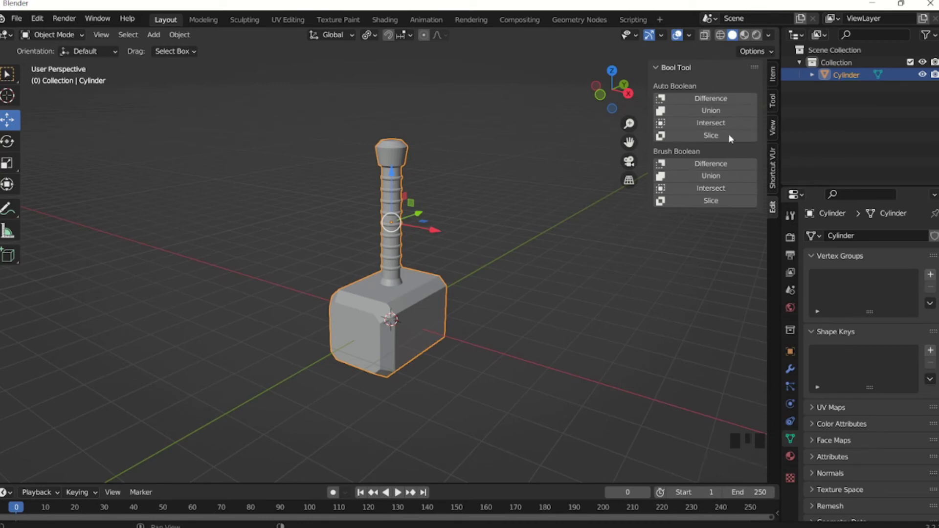
key(n)
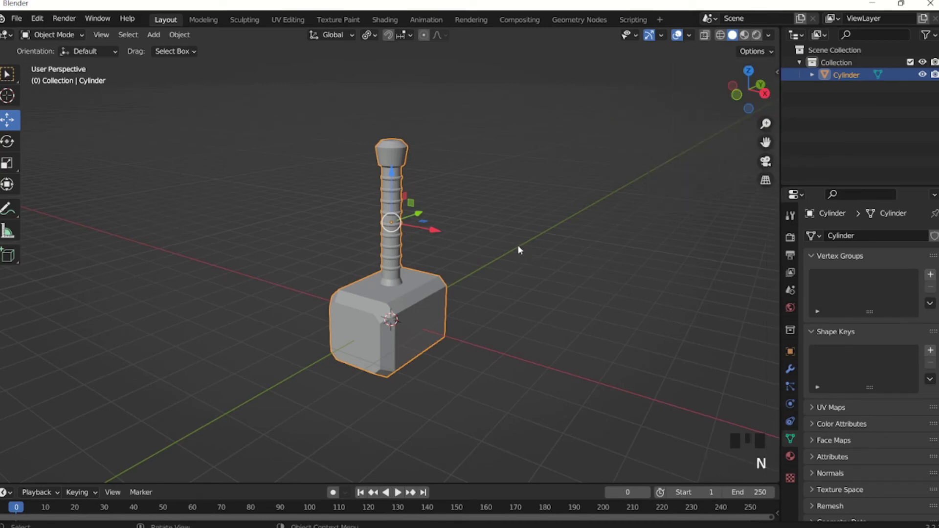
middle_drag(517, 245, 426, 242)
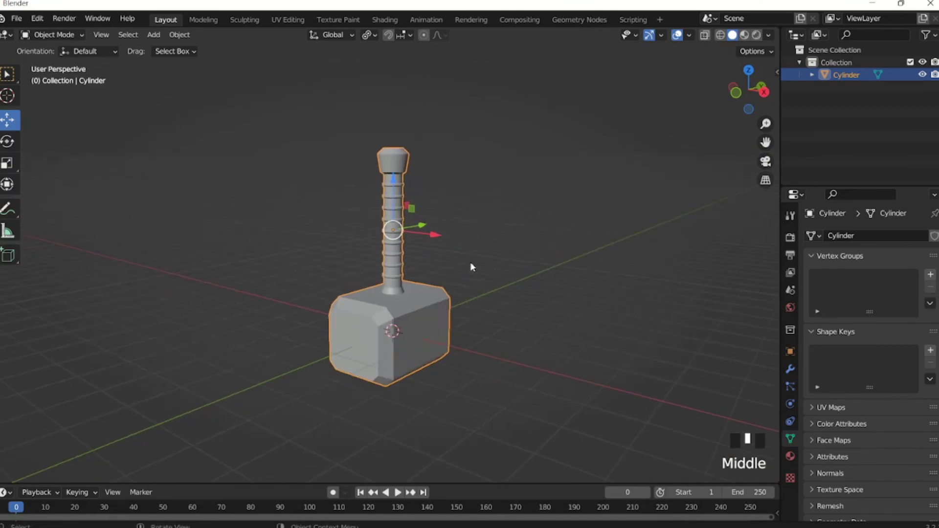
click(492, 205)
middle_drag(494, 207, 376, 181)
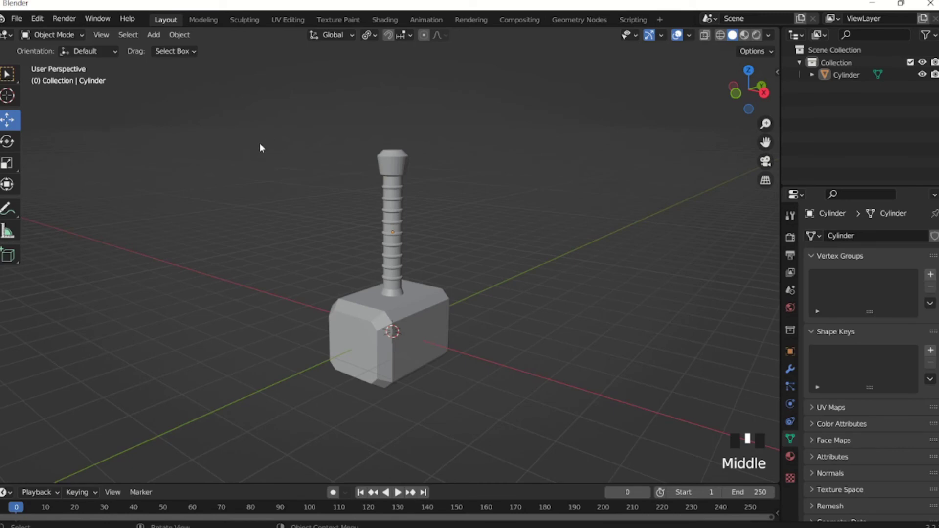
scroll(262, 137, down, 5)
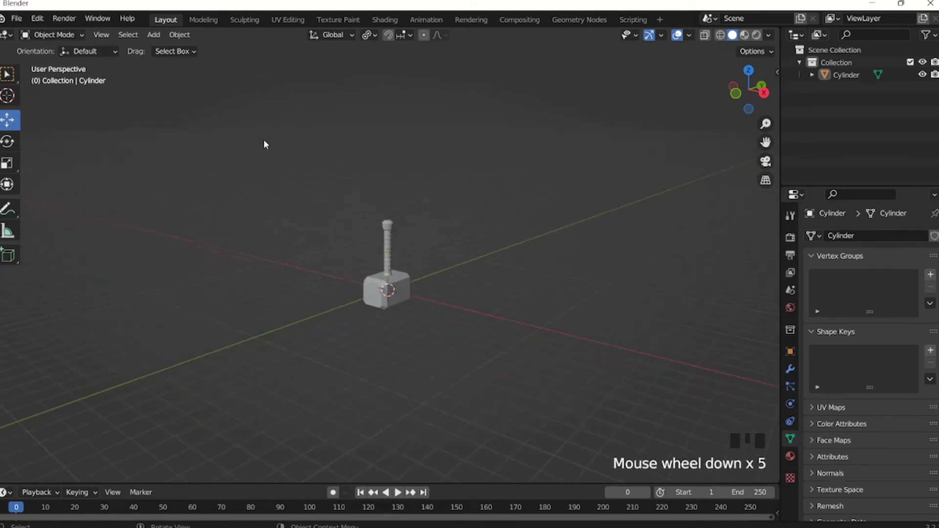
click(19, 19)
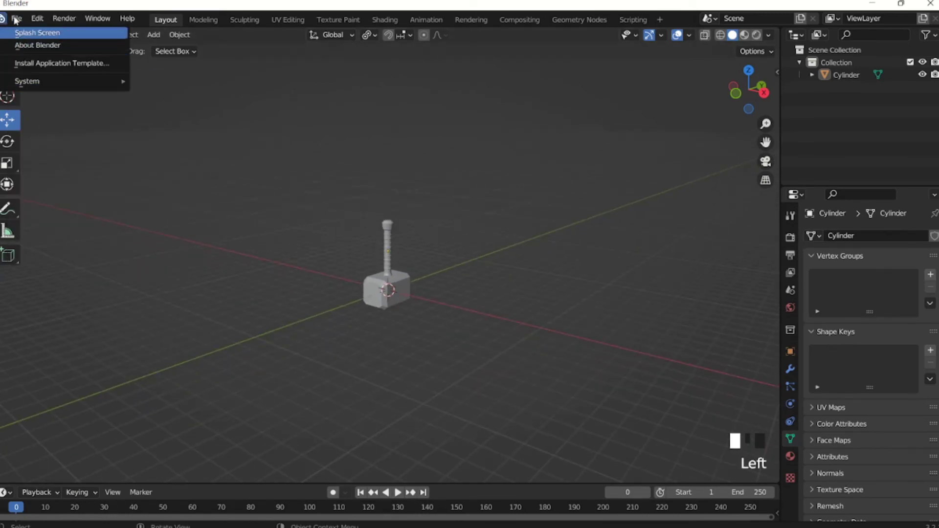
click(442, 159)
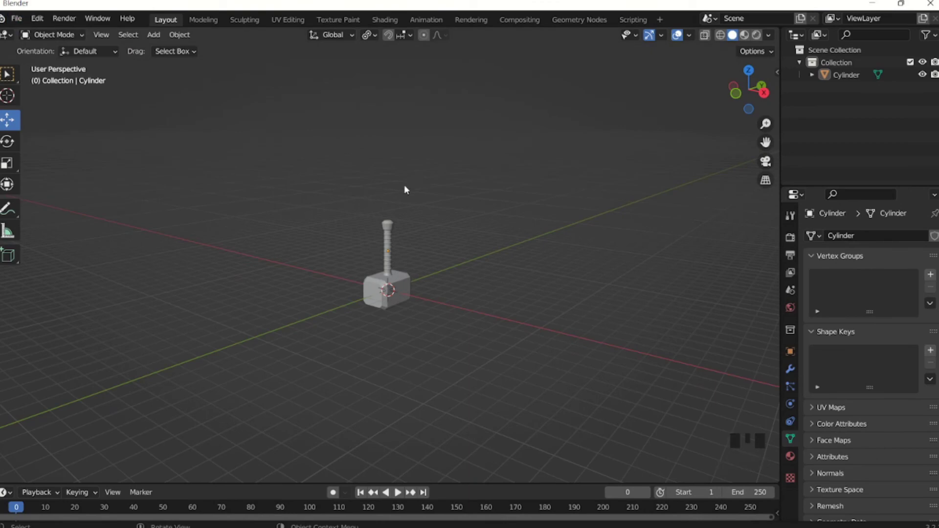
scroll(421, 195, up, 4)
scroll(421, 198, up, 2)
scroll(421, 198, down, 2)
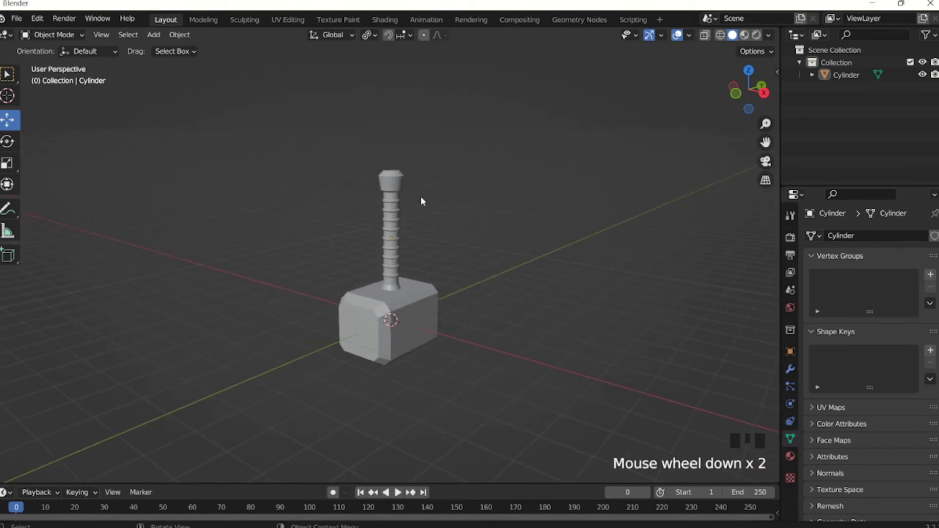
Open the DRG-ARM-SWORD.blend scene containing the armoured arm and the hammer, and deselect everything
scroll(422, 196, down, 1)
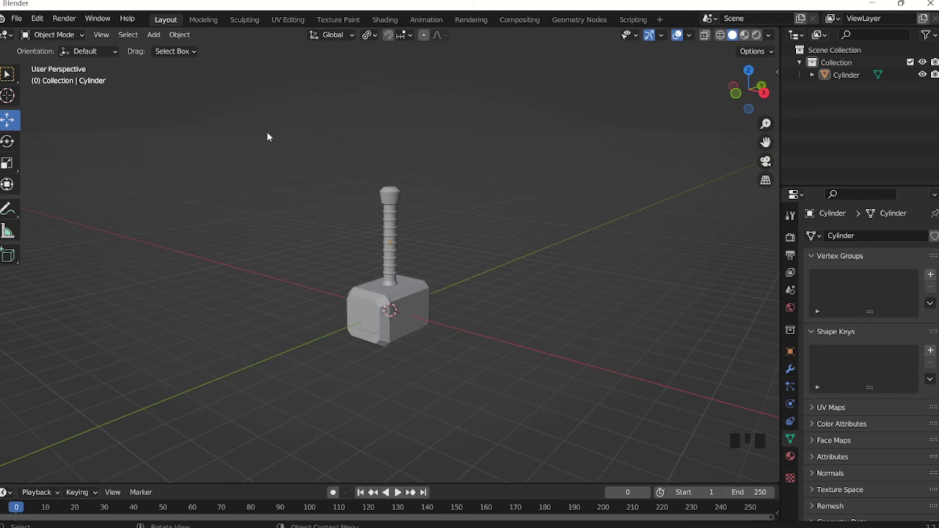
click(17, 20)
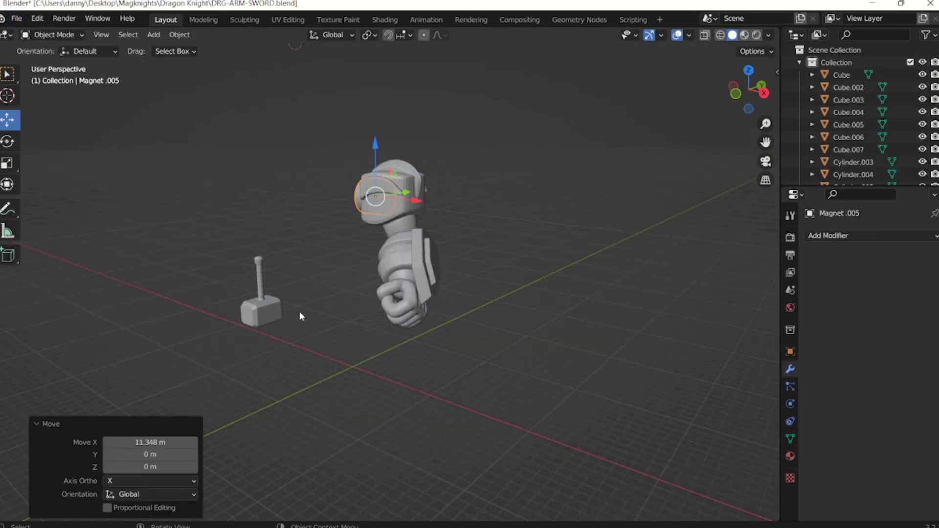
middle_drag(327, 289, 362, 285)
click(522, 270)
middle_drag(521, 270, 484, 283)
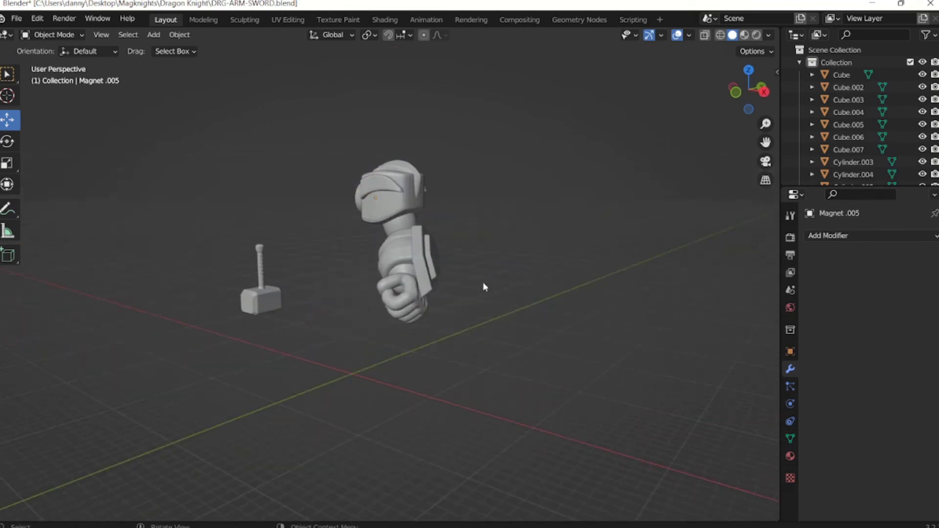
Examine the small hammer beside the armoured arm from several angles, leaving the hammer selected
middle_drag(398, 283, 288, 320)
click(300, 328)
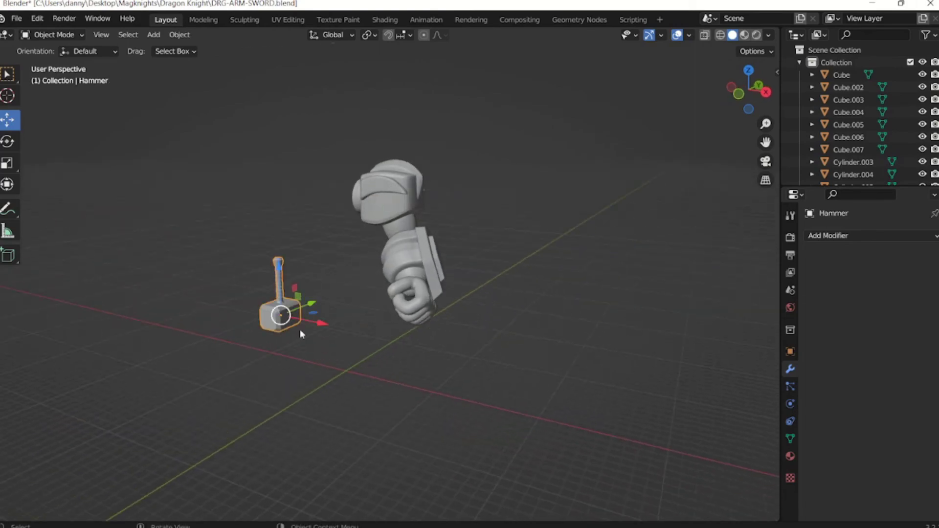
click(342, 338)
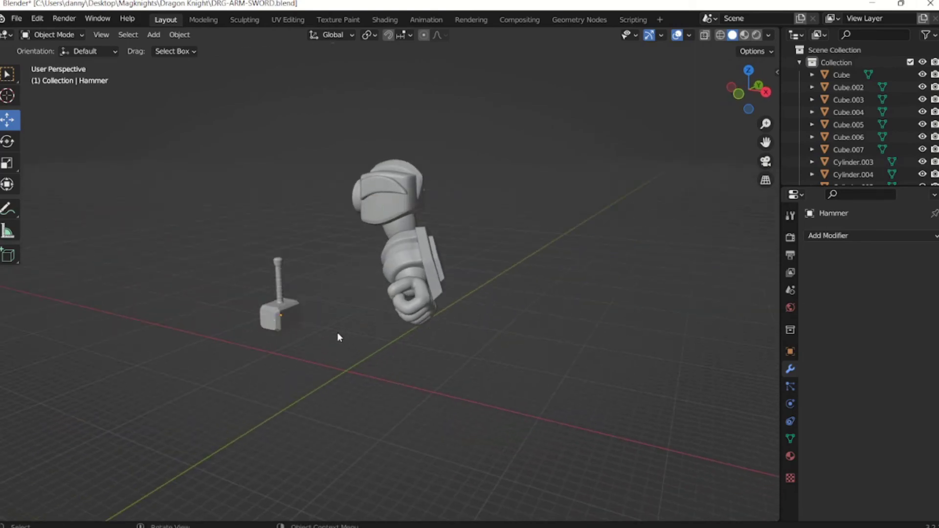
middle_drag(338, 337, 374, 348)
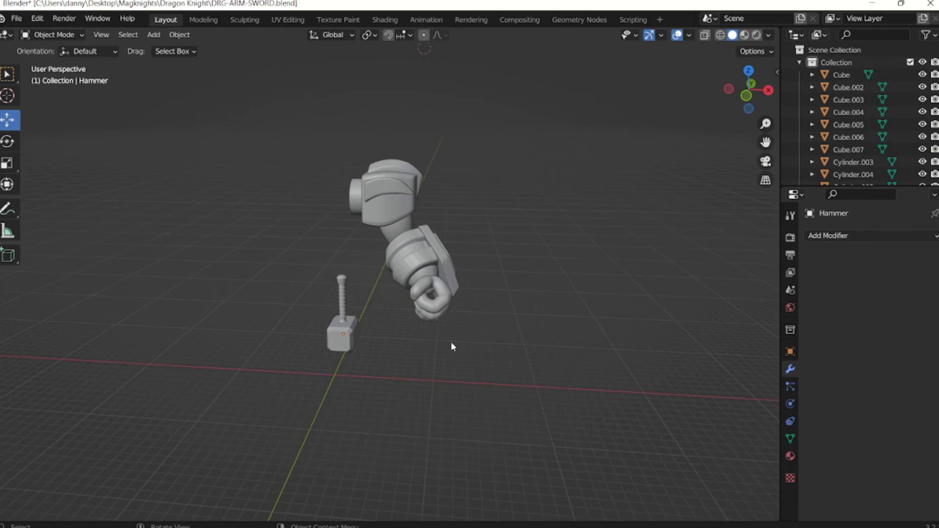
click(353, 335)
middle_drag(459, 346, 300, 343)
scroll(299, 335, up, 3)
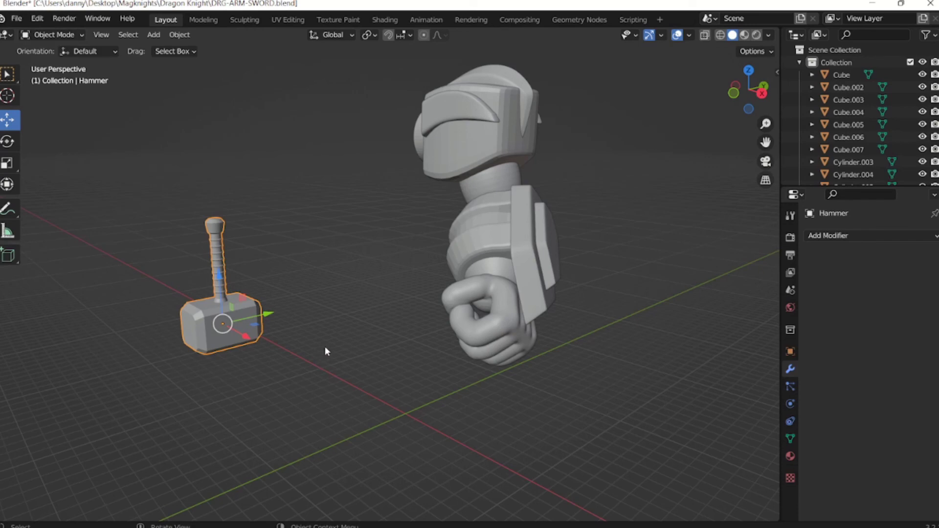
Scale the hammer up uniformly by about 3.07 to suit the armoured arm
scroll(326, 346, down, 4)
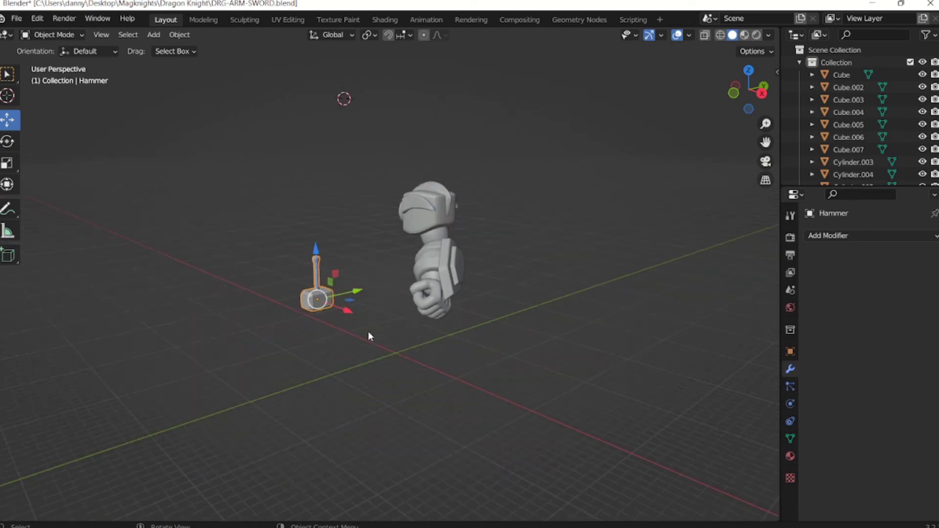
middle_drag(368, 331, 361, 354)
key(s)
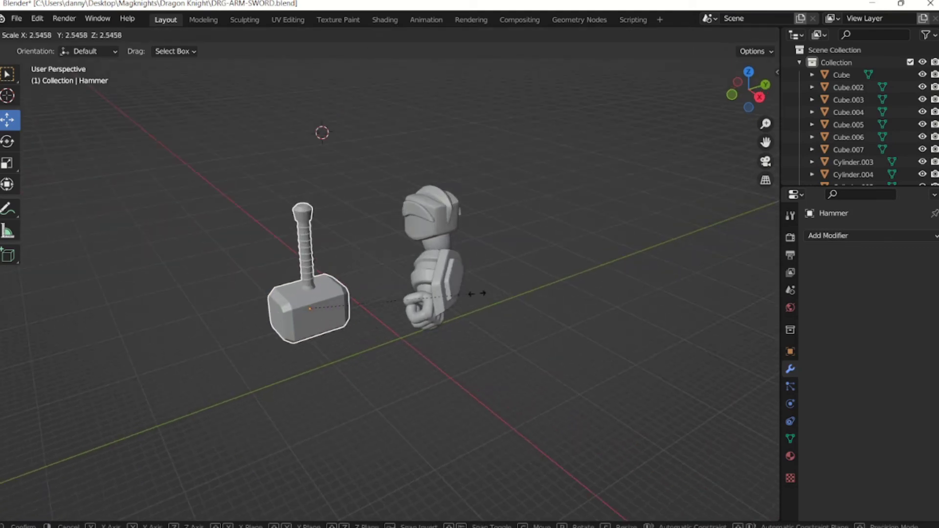
click(508, 280)
Rotate the hammer about -143° around the global X axis so its handle points down toward the fist
key(KP_1)
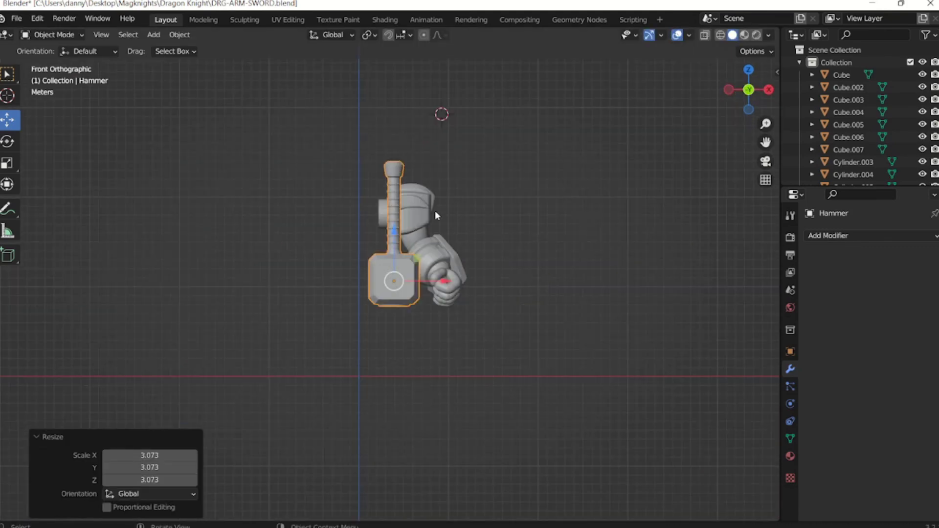
middle_drag(541, 285, 434, 257)
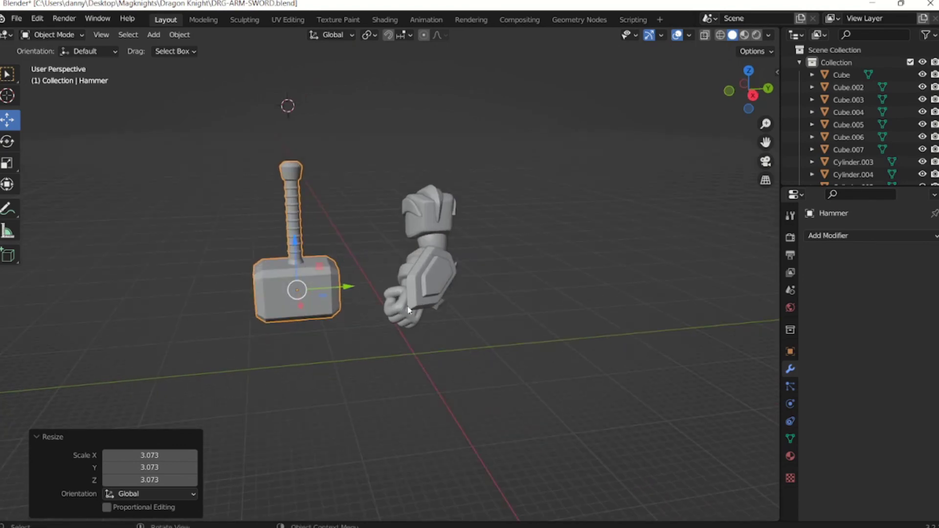
key(r)
key(x)
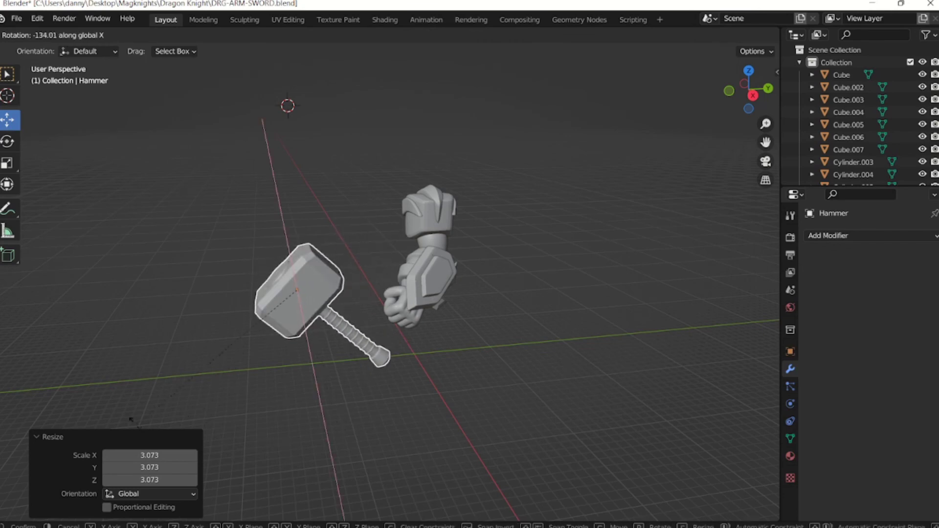
click(134, 384)
Move the hammer about 5 m up and about 2.2 m along Y toward the fist, and tilt it around the X axis
key(KP_3)
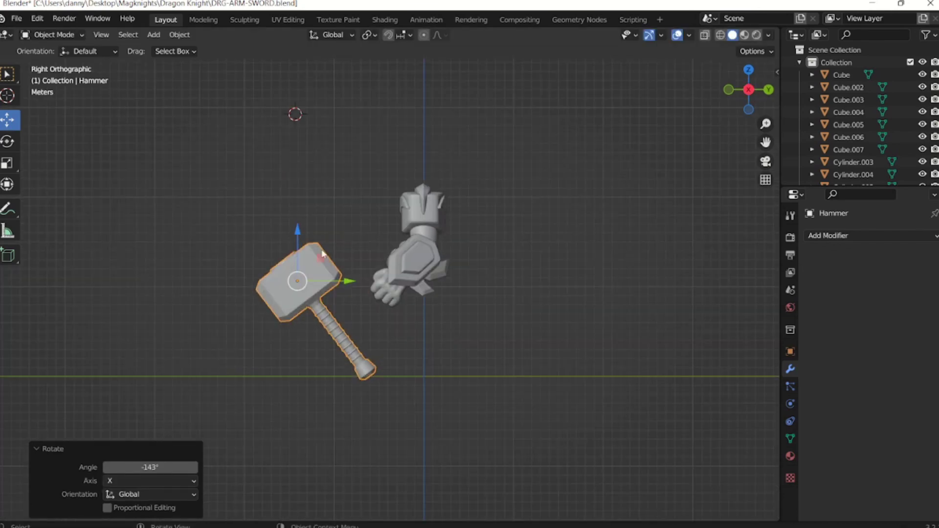
drag(296, 232, 301, 184)
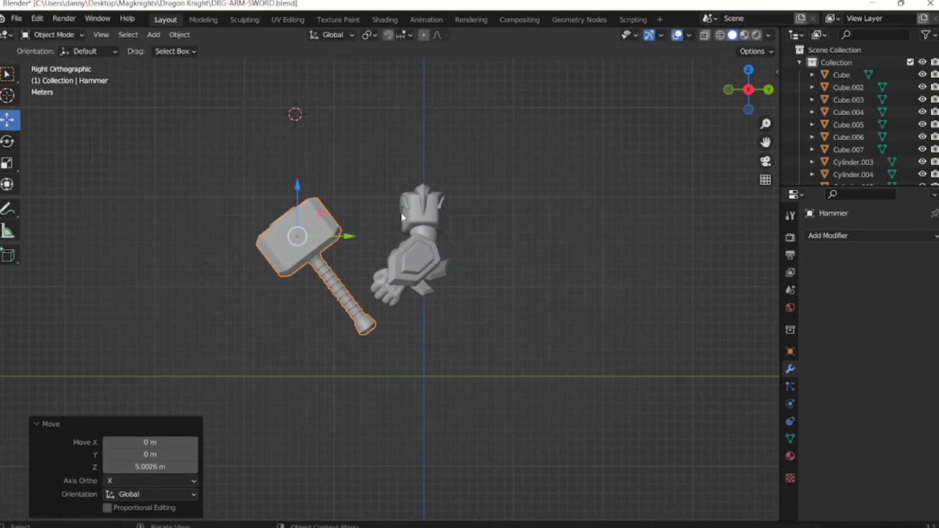
drag(349, 239, 374, 239)
key(r)
key(x)
click(419, 200)
Shift the hammer along X in line with the fist and rotate it about 18.1° around the global Z axis
key(KP_1)
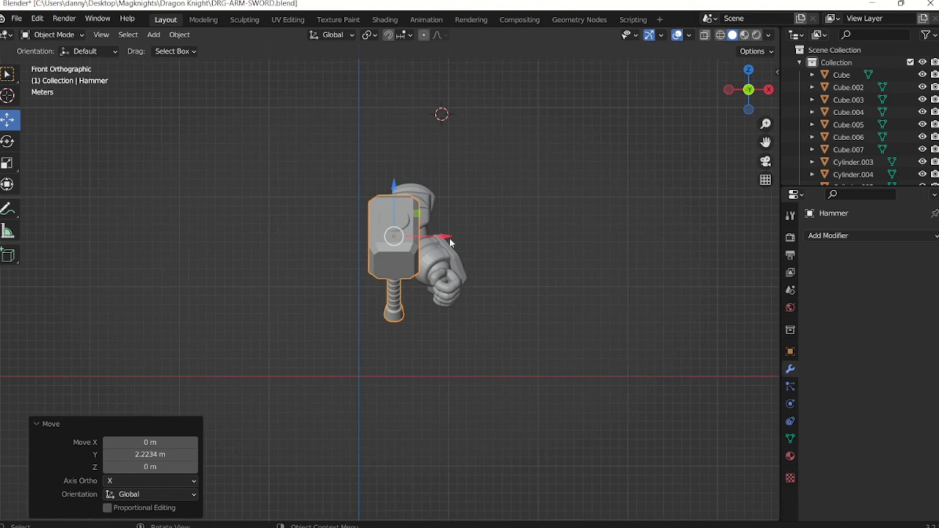
drag(451, 243, 501, 233)
middle_drag(501, 233, 468, 265)
key(r)
key(z)
click(524, 191)
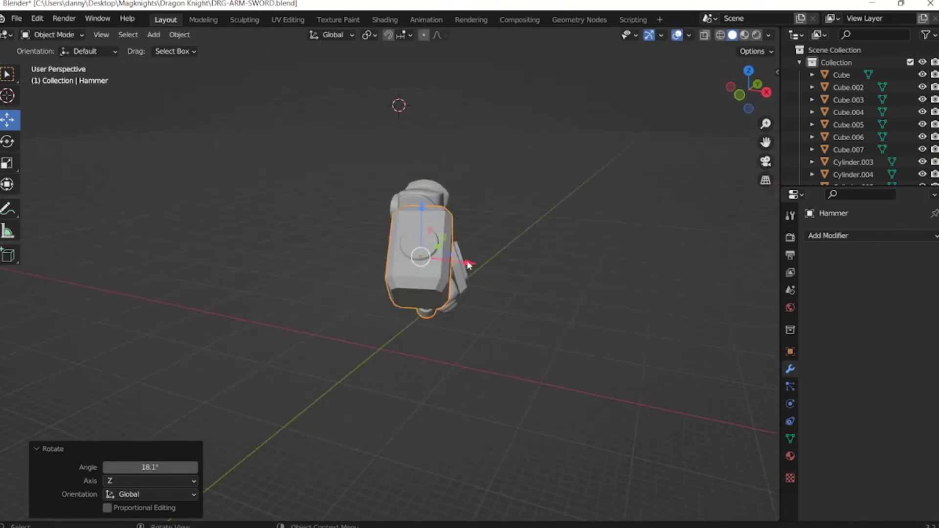
Shift the hammer further along X so the handle sits in the fist, and rotate it about 2.92° around global X
drag(469, 265, 487, 258)
middle_drag(487, 258, 574, 238)
scroll(375, 253, up, 2)
key(r)
key(x)
click(401, 199)
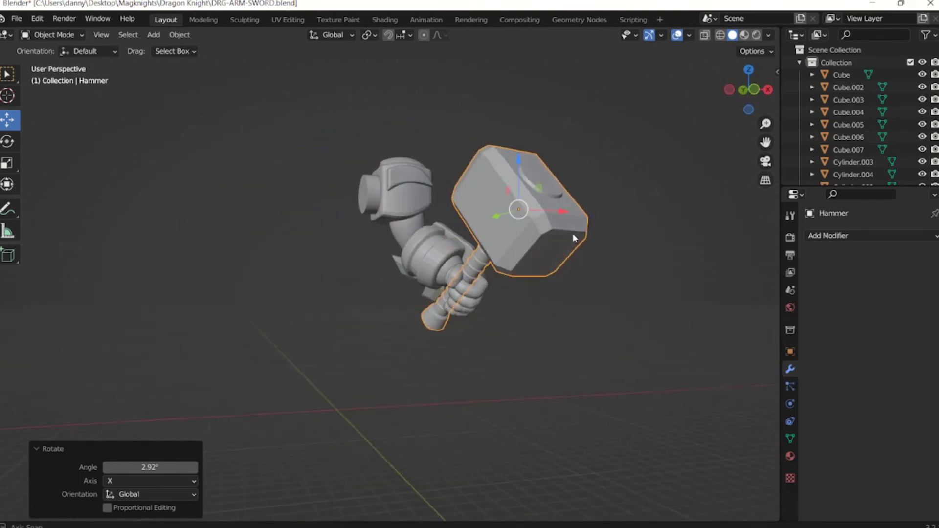
Deselect the hammer and examine its fit in the gripping hand from several angles
middle_drag(573, 235, 578, 235)
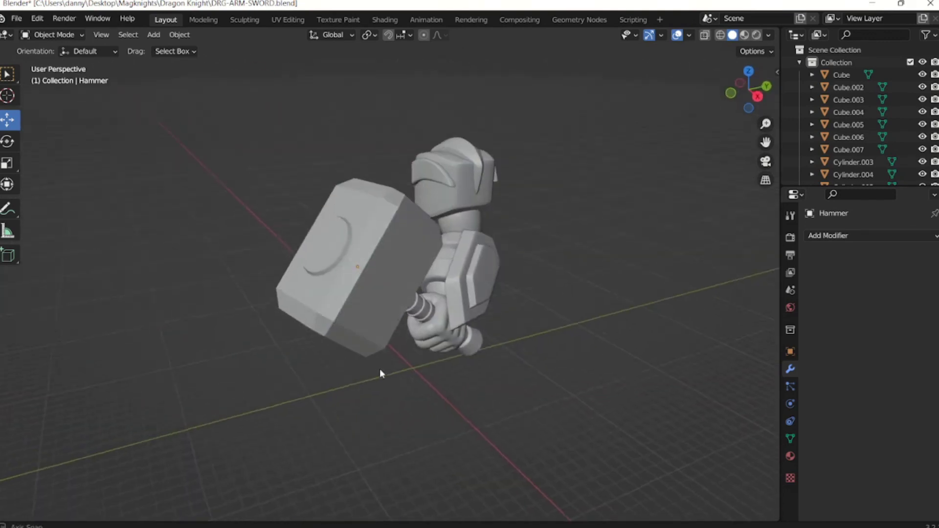
middle_drag(381, 370, 349, 351)
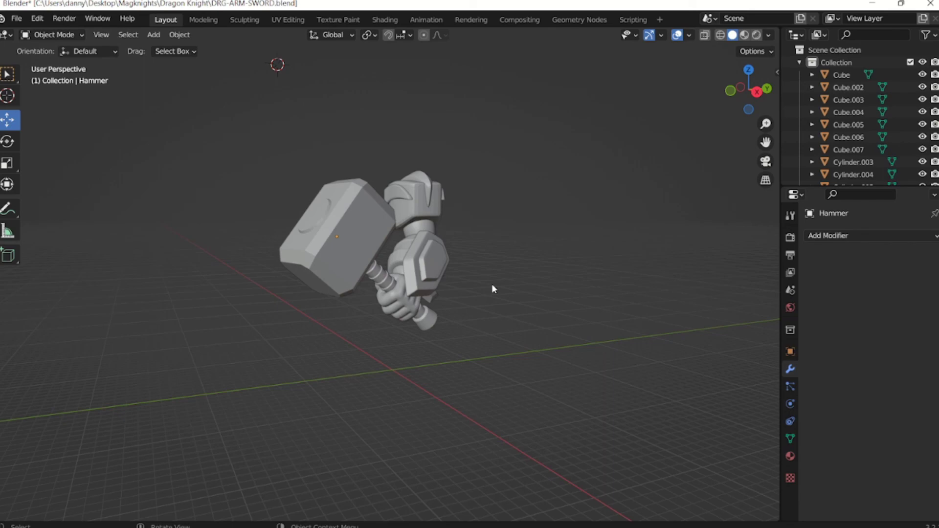
middle_drag(466, 247, 462, 310)
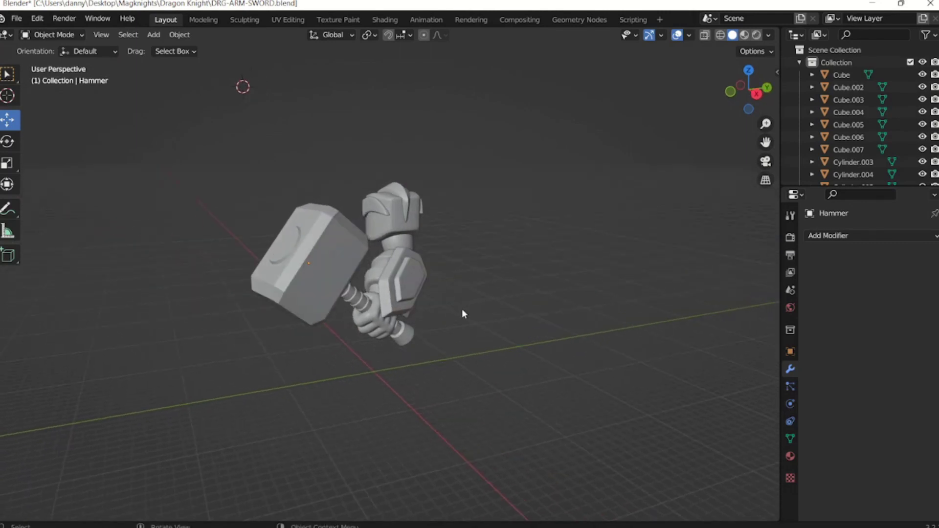